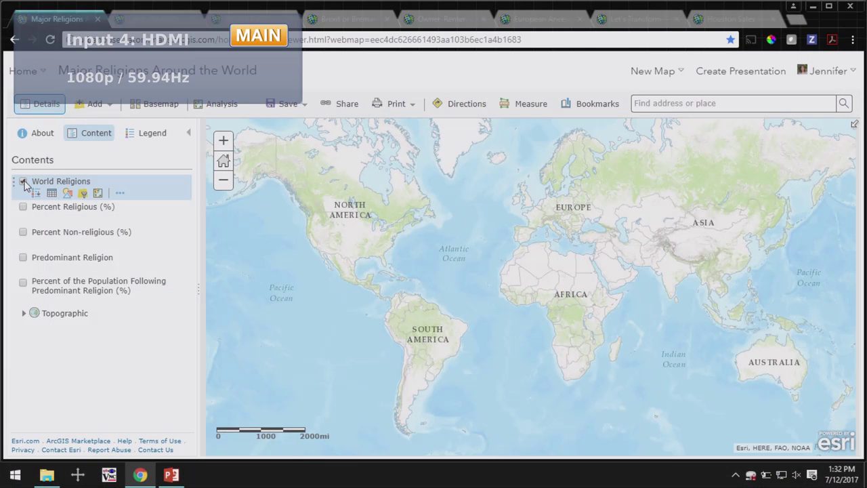
Turn on the World Religions layer on the map
left_click(23, 182)
left_click(95, 105)
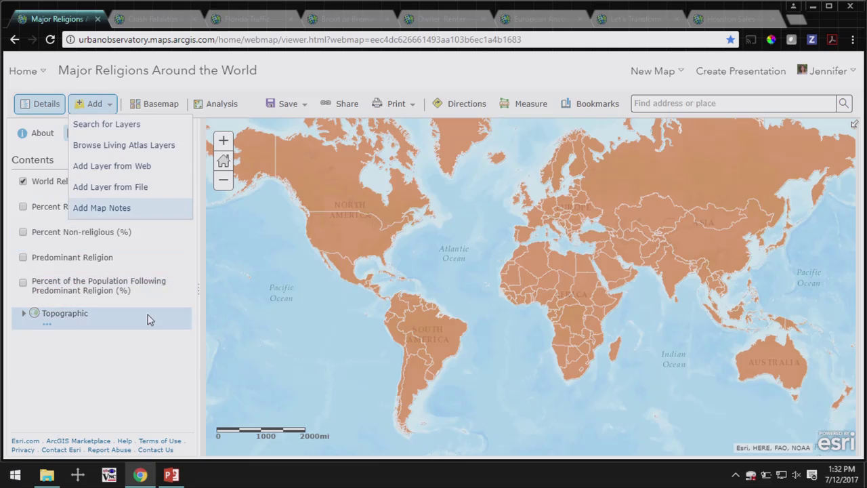
left_click(135, 354)
Review the attributes offered for styling the World Religions layer, leaving its current style as it is
mouse_move(54, 183)
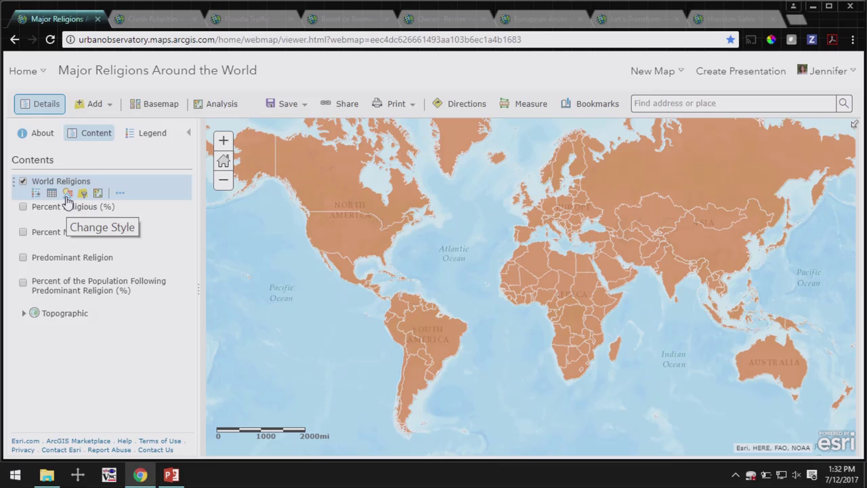
left_click(67, 195)
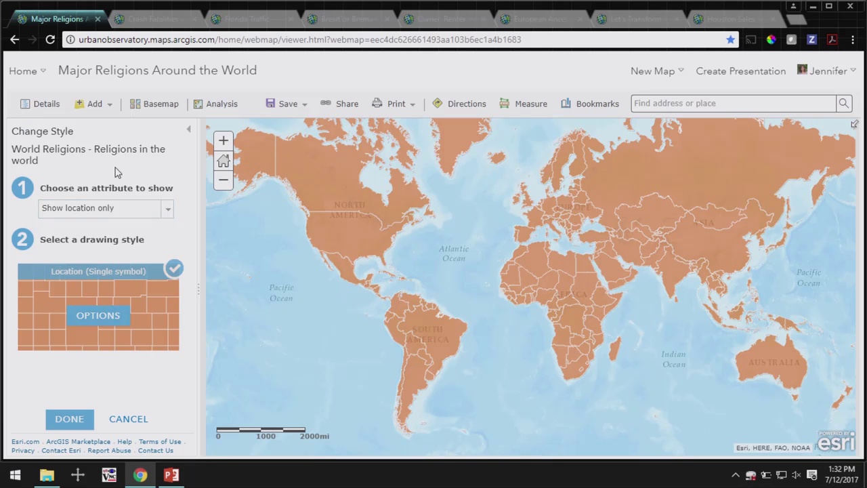
left_click(121, 415)
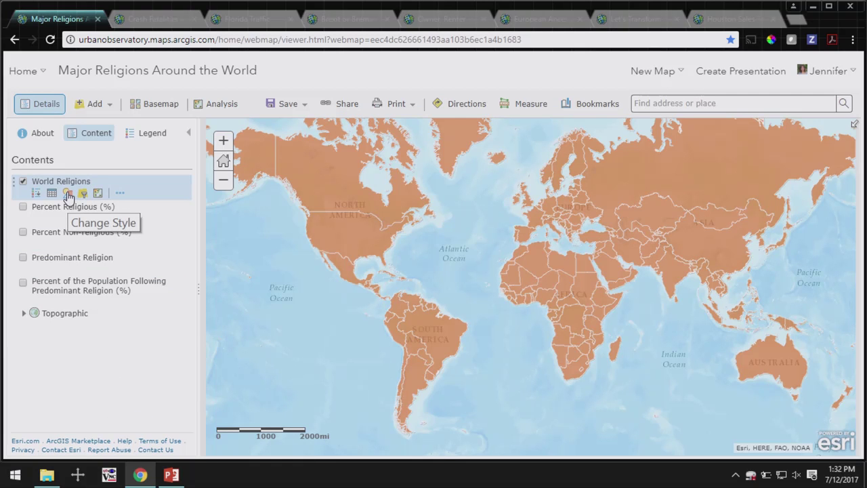
left_click(68, 197)
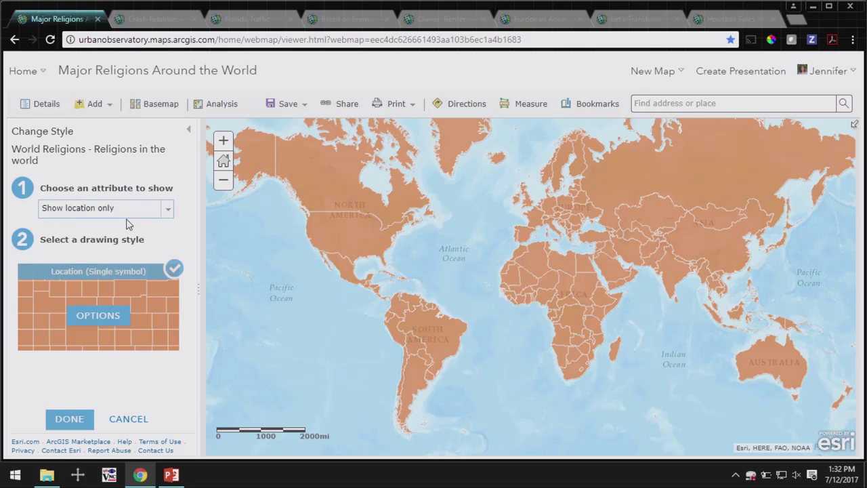
left_click(166, 215)
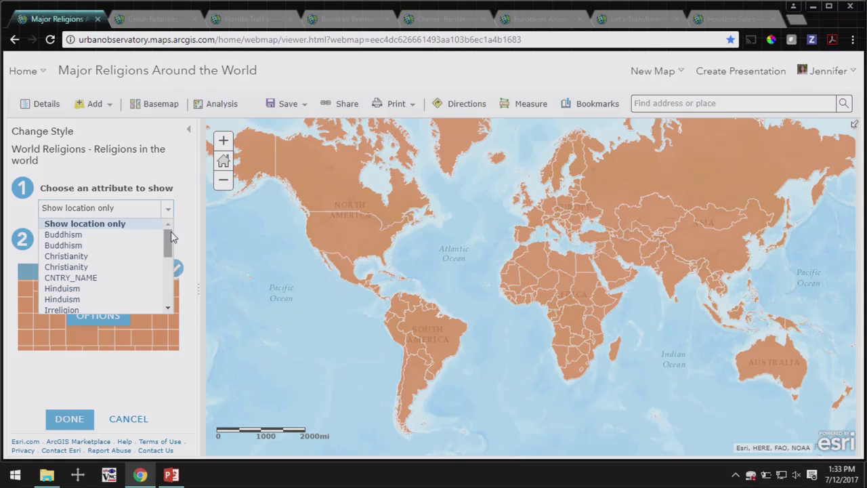
mouse_move(170, 237)
left_mouse_down()
mouse_move(166, 285)
mouse_move(168, 242)
left_mouse_up()
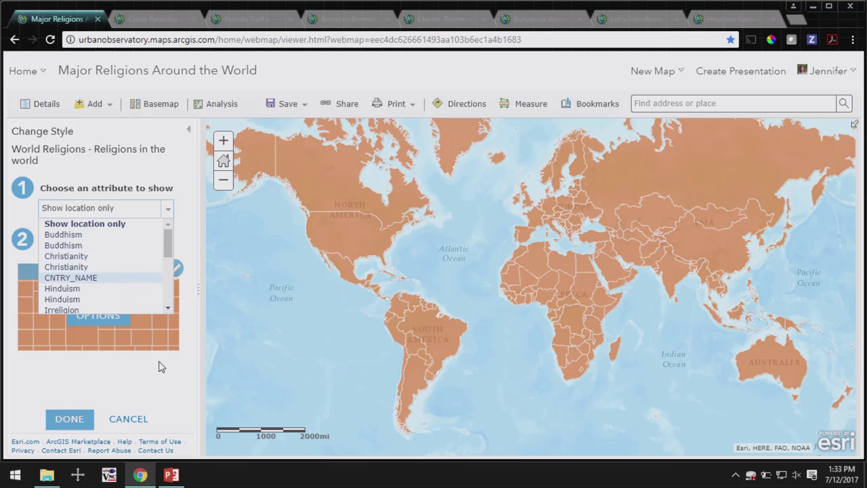
left_click(124, 418)
Expand the World Religions layer's symbol and look through its attribute table
left_click(65, 180)
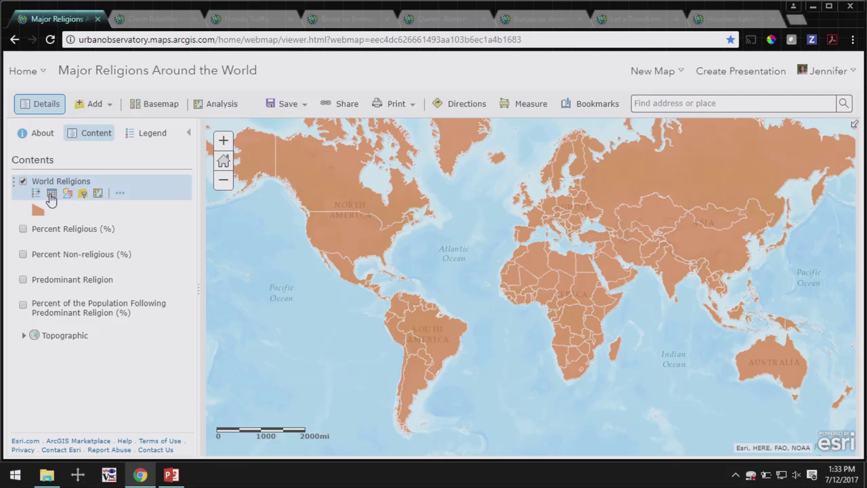
left_click(51, 195)
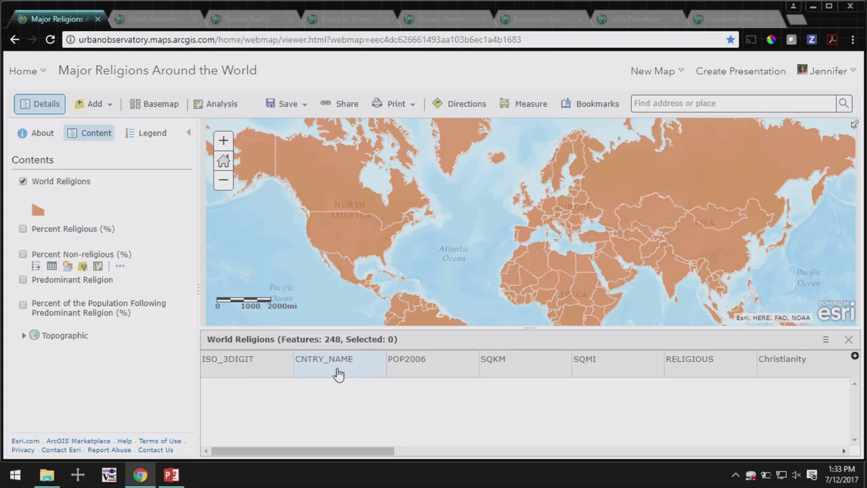
left_click_drag(386, 453, 309, 345)
left_click(849, 339)
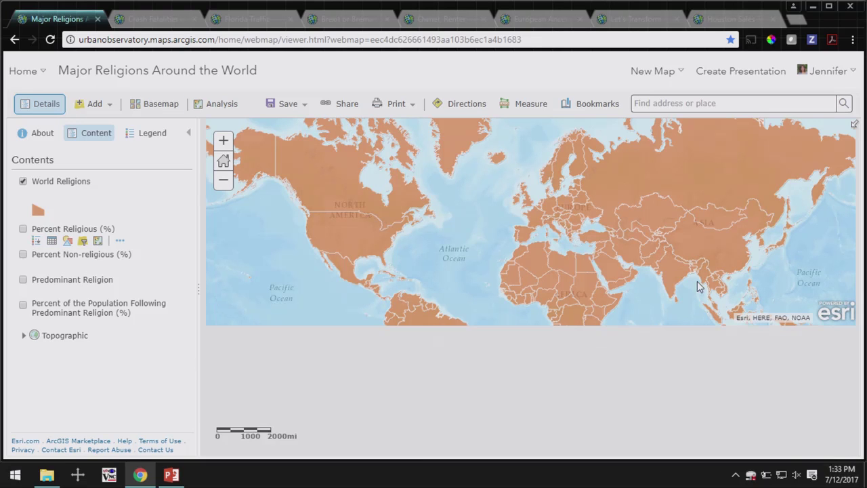
Style the World Religions layer by the first Buddhism attribute
left_click(67, 194)
left_click(88, 212)
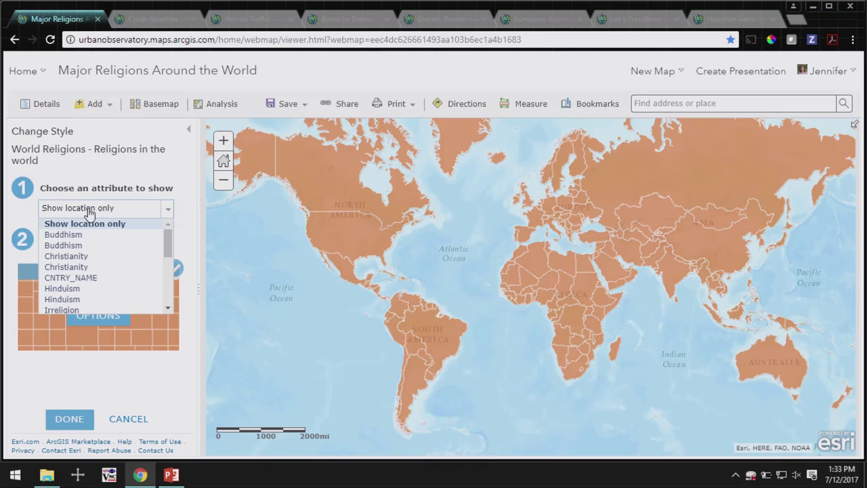
left_click(88, 234)
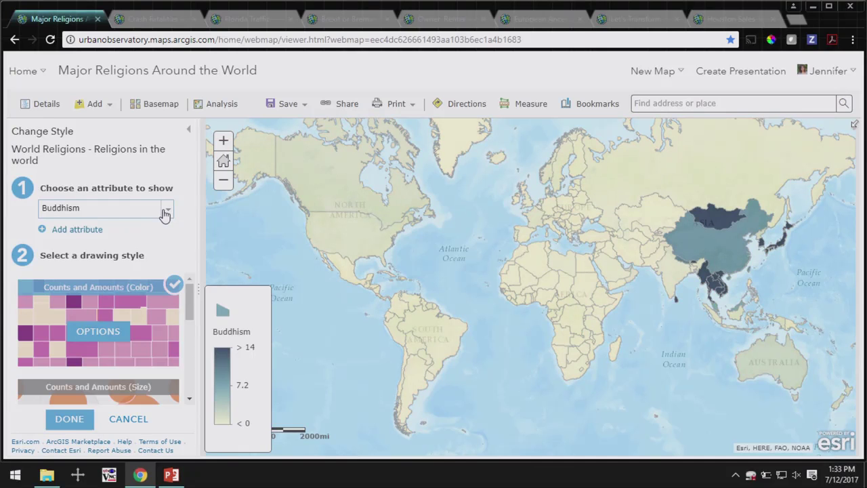
Try the first Christianity attribute for the layer's style and switch back to Buddhism
left_click(165, 214)
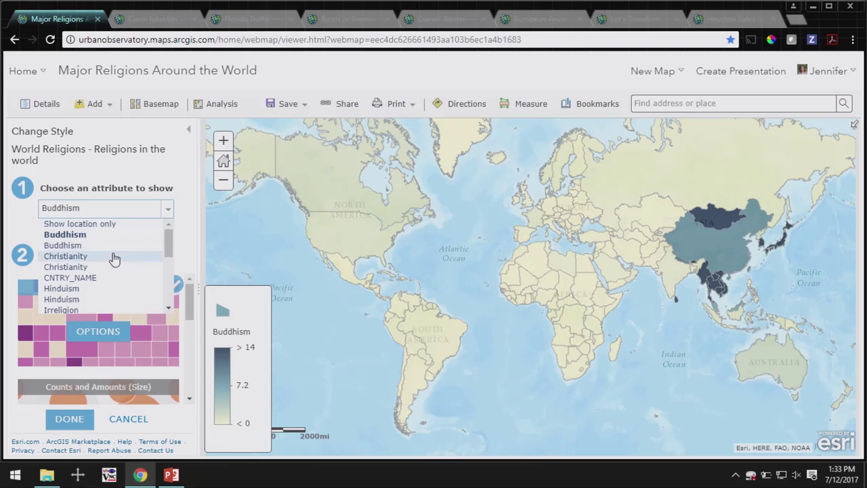
left_click(121, 257)
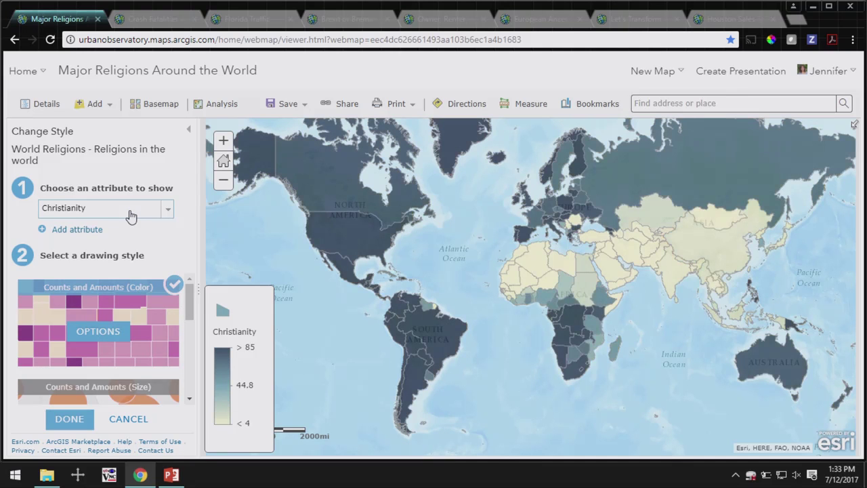
left_click(125, 214)
left_click(107, 235)
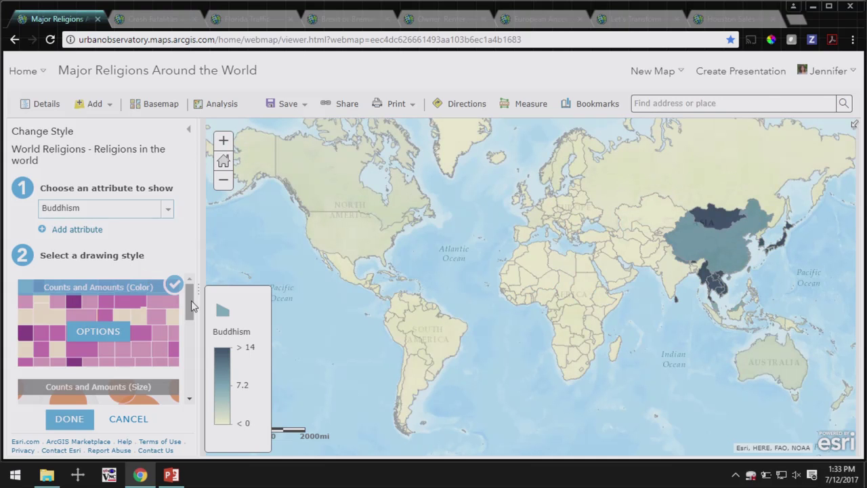
mouse_move(190, 302)
left_mouse_down()
mouse_move(190, 312)
mouse_move(191, 288)
left_mouse_up()
left_click(92, 337)
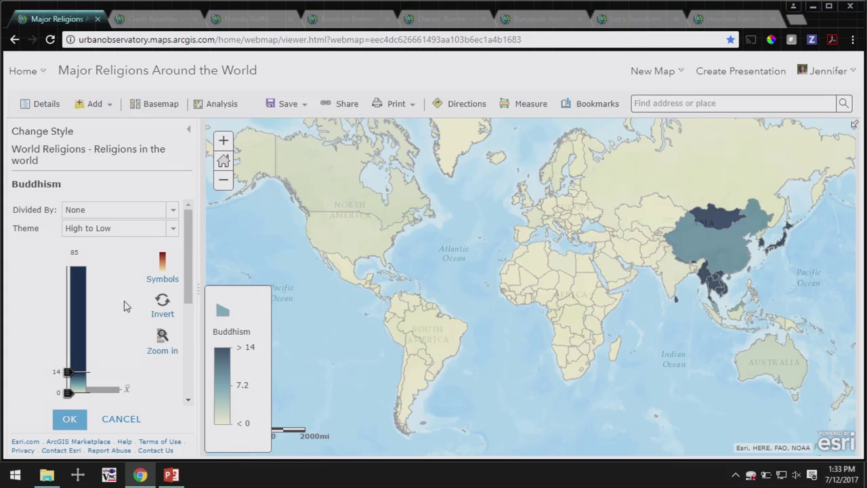
left_click(121, 418)
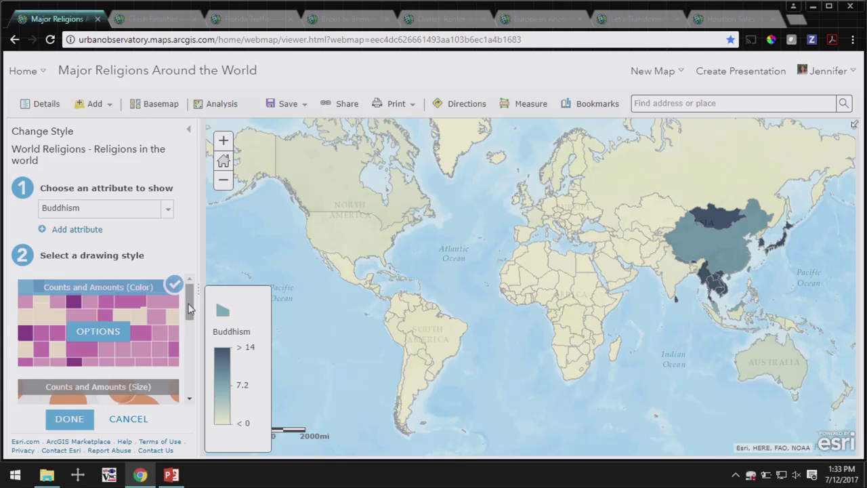
Try the Counts and Amounts (Size) drawing style for Buddhism and switch back to Counts and Amounts (Color)
left_click_drag(186, 306, 185, 327)
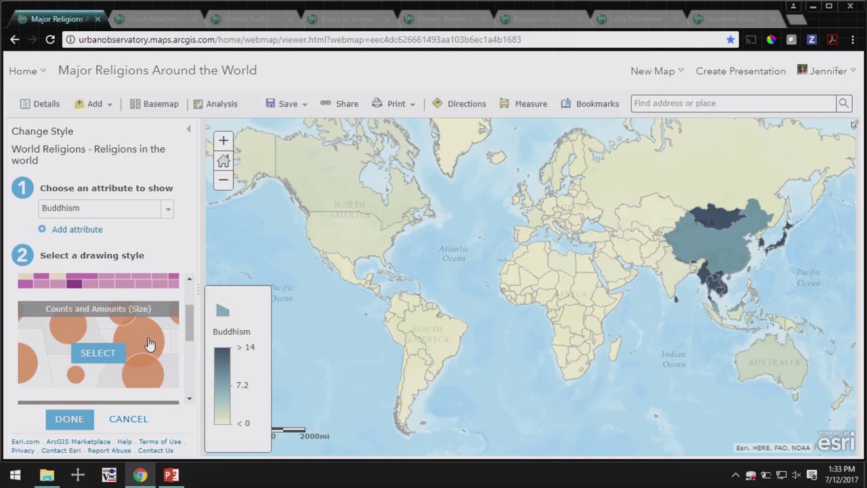
left_click(119, 353)
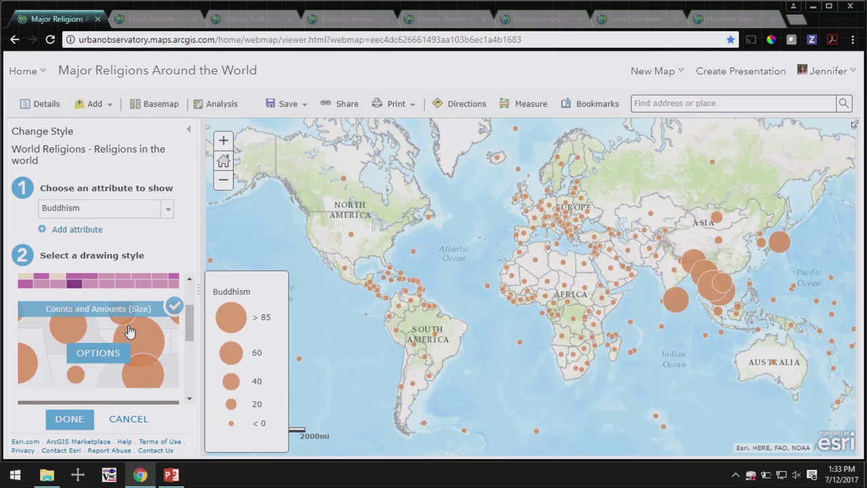
left_click_drag(185, 315, 186, 376)
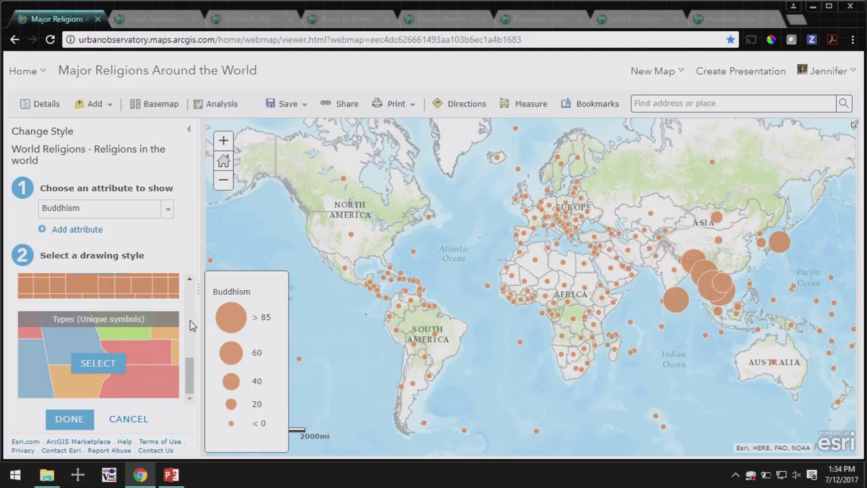
scroll(190, 373, "up", 3)
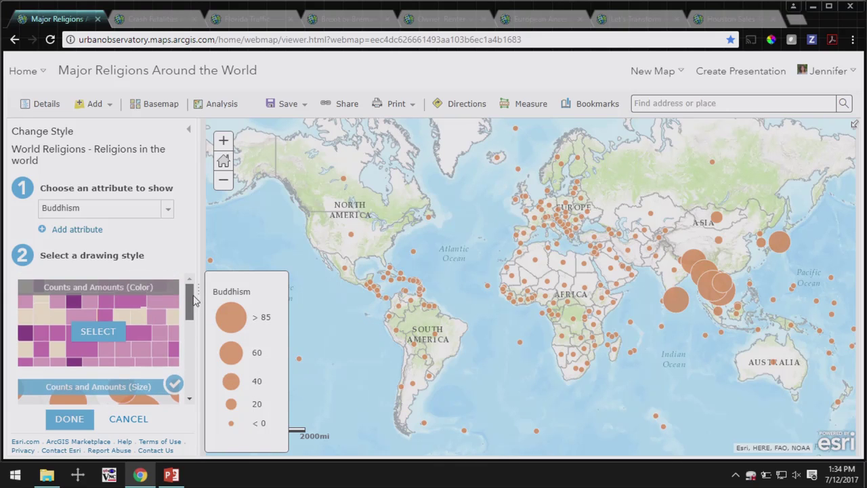
left_click(99, 332)
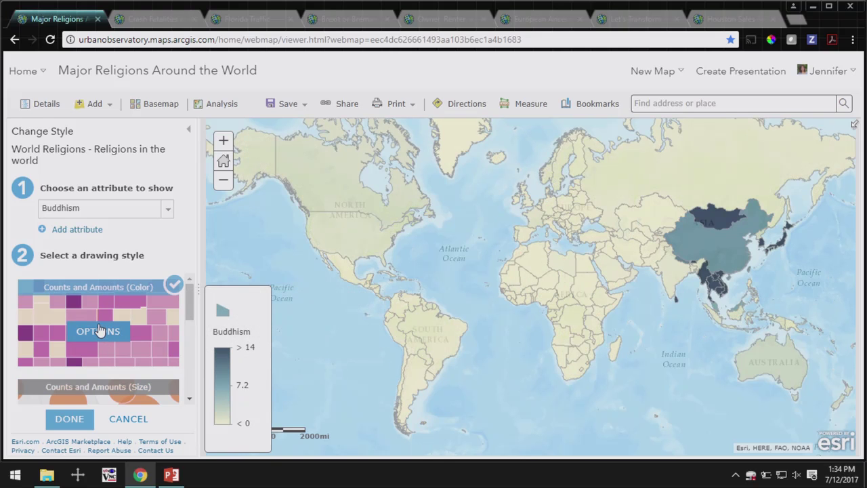
Open the Counts and Amounts (Color) options and review the Divided By, Theme and symbol outline settings
left_click(112, 334)
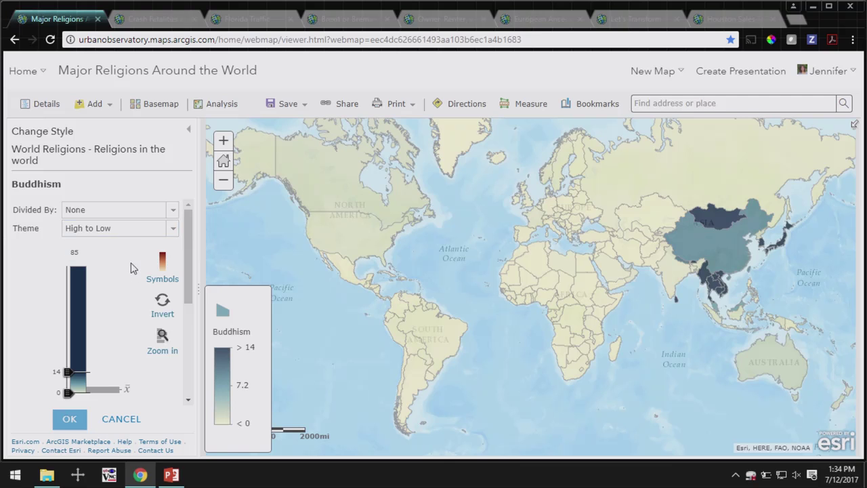
left_click(109, 214)
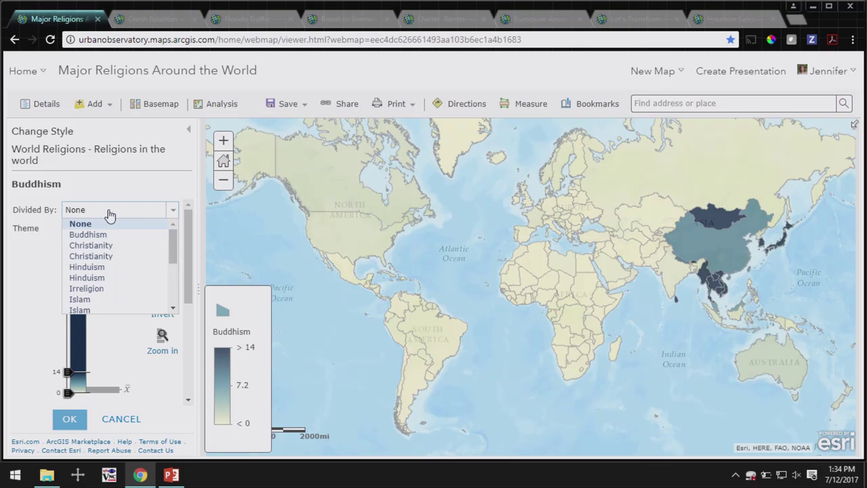
left_click(108, 216)
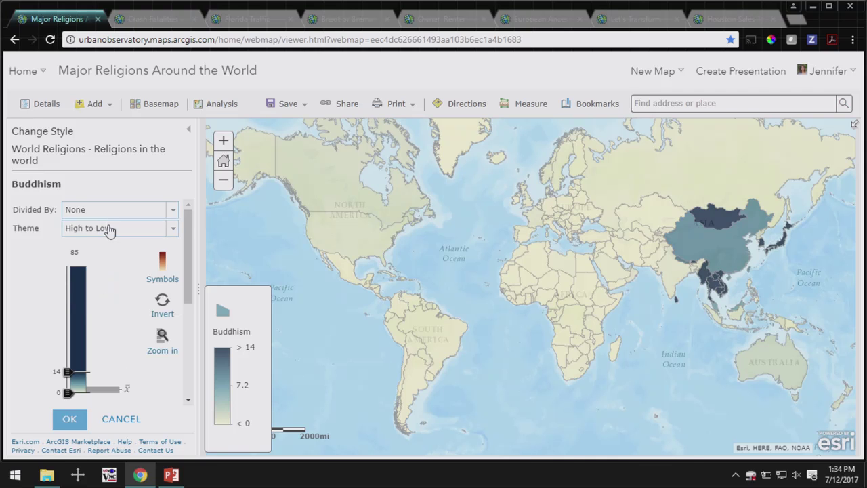
left_click(114, 232)
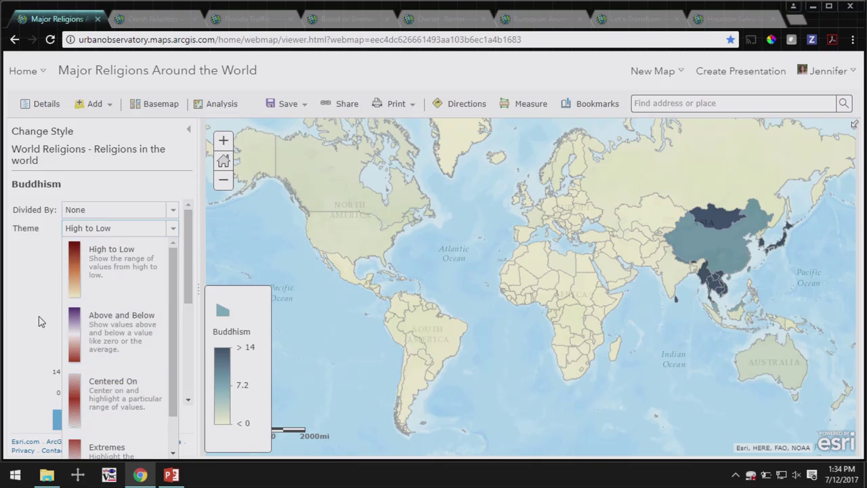
left_click(19, 311)
left_click(158, 277)
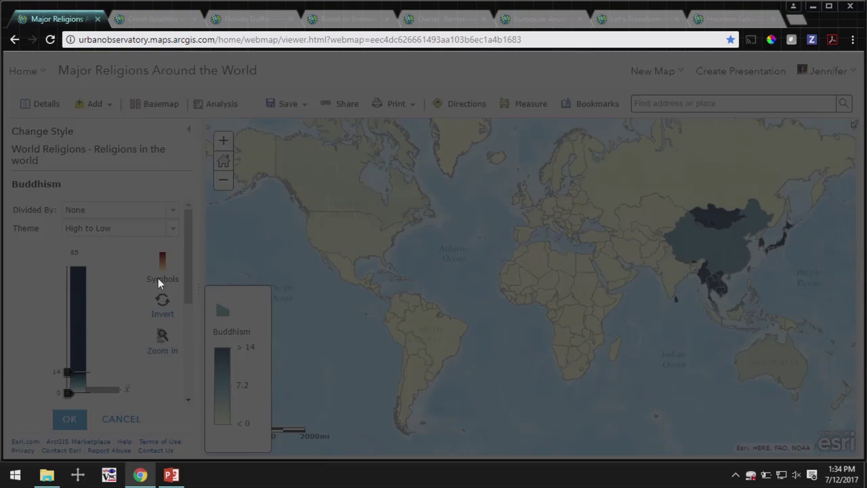
left_click(290, 189)
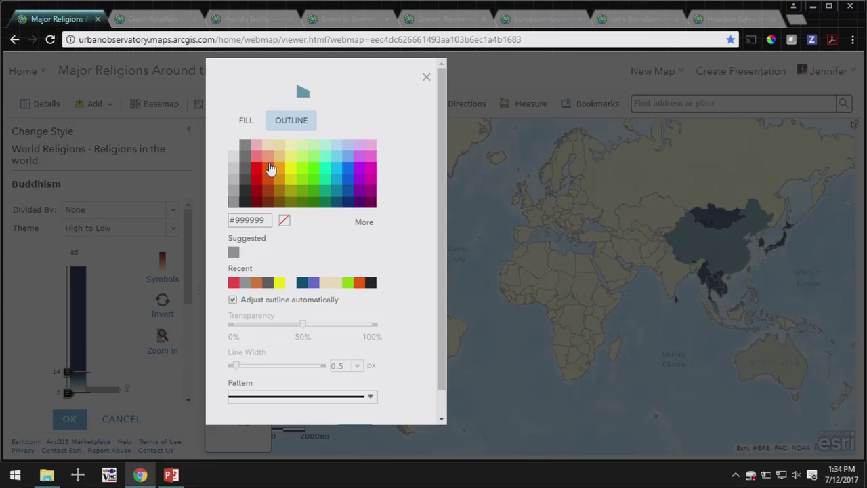
left_click(429, 73)
Set the upper limit of the Buddhism color ramp to 2 and apply the style to the World Religions layer
scroll(187, 262, "down", 3)
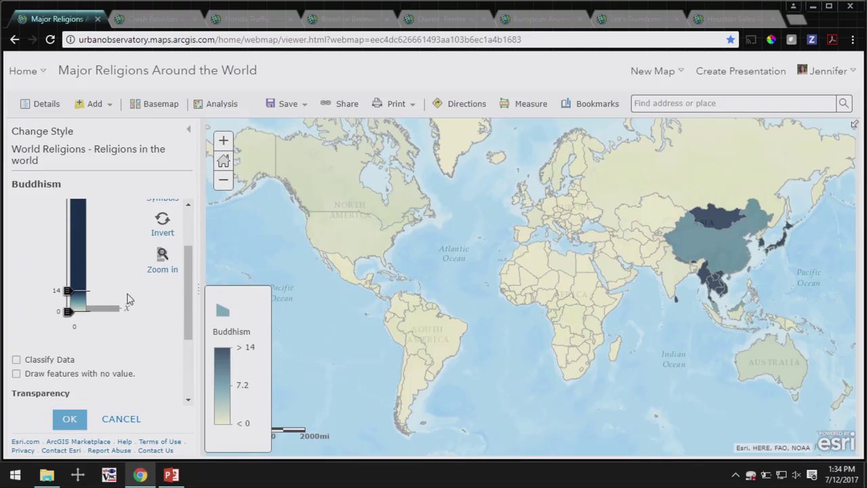
left_click_drag(67, 291, 67, 269)
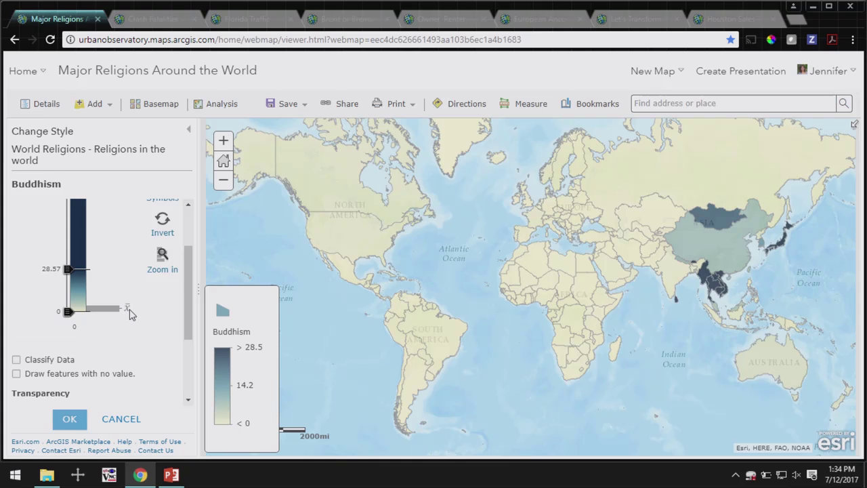
mouse_move(131, 314)
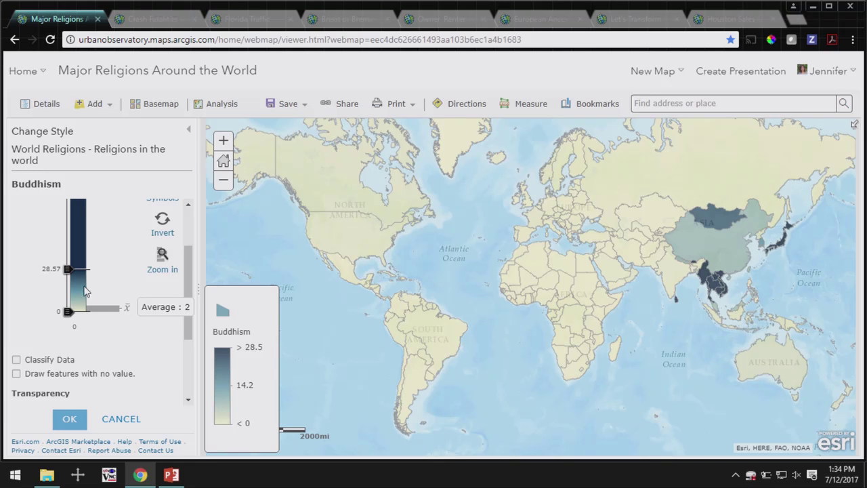
left_click(58, 274)
type("2")
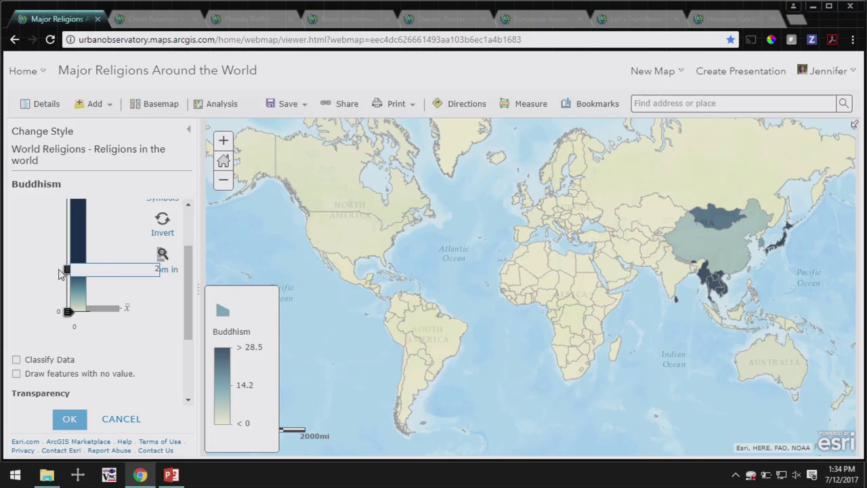
key("Return")
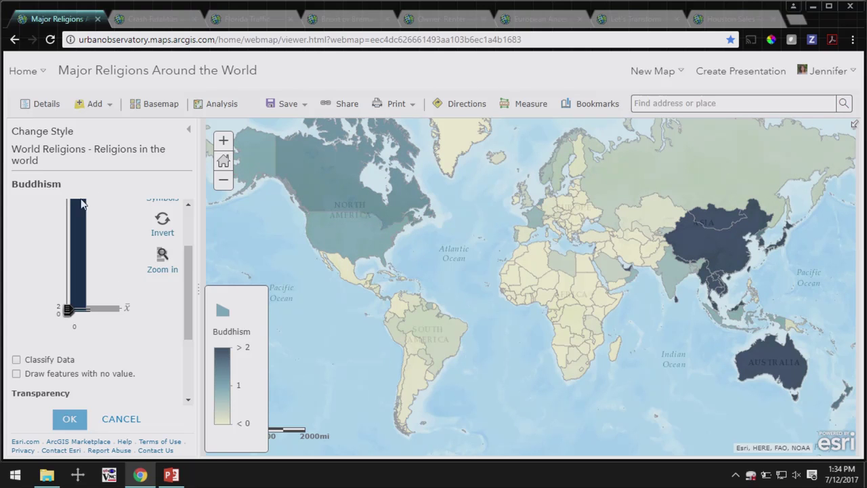
scroll(185, 284, "down", 3)
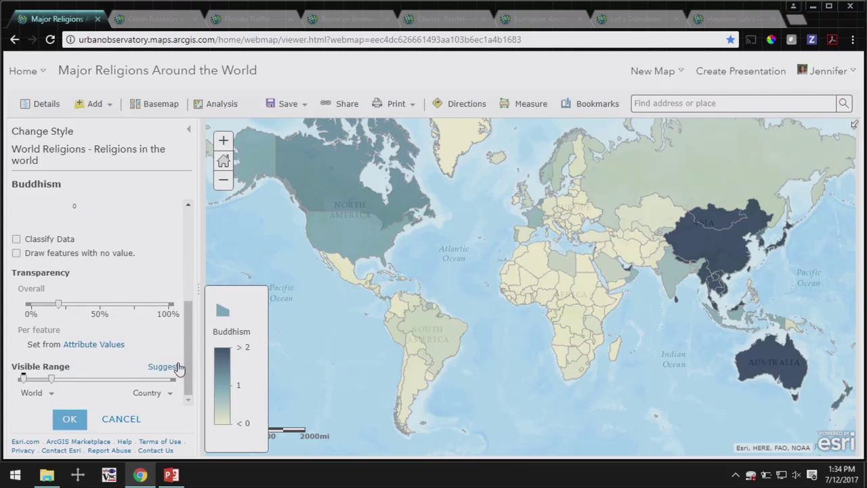
left_click(69, 418)
left_click(69, 418)
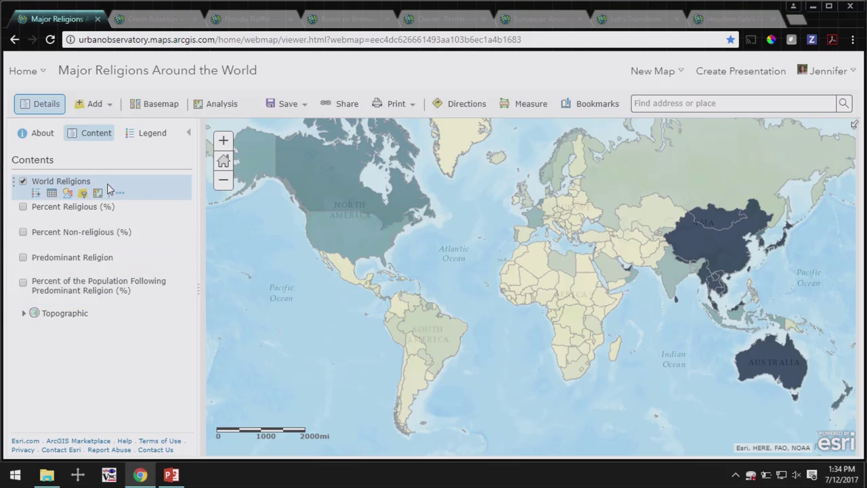
Set the World Religions layer's transparency to 0%
left_click(120, 193)
mouse_move(163, 225)
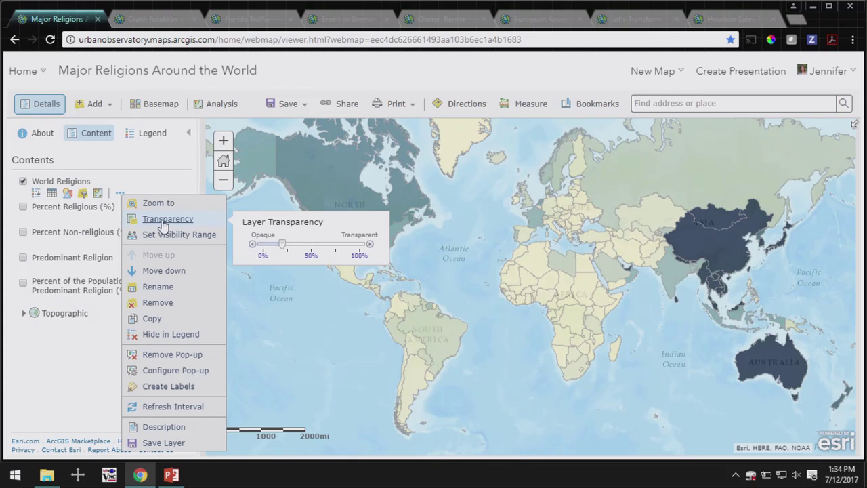
left_click_drag(280, 245, 261, 248)
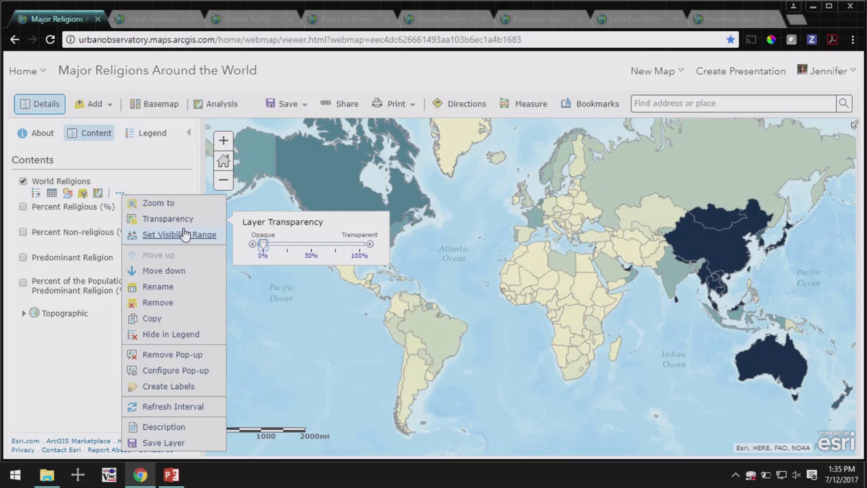
Try several visible ranges for the World Religions layer, finishing with Neighborhood to Room
mouse_move(181, 235)
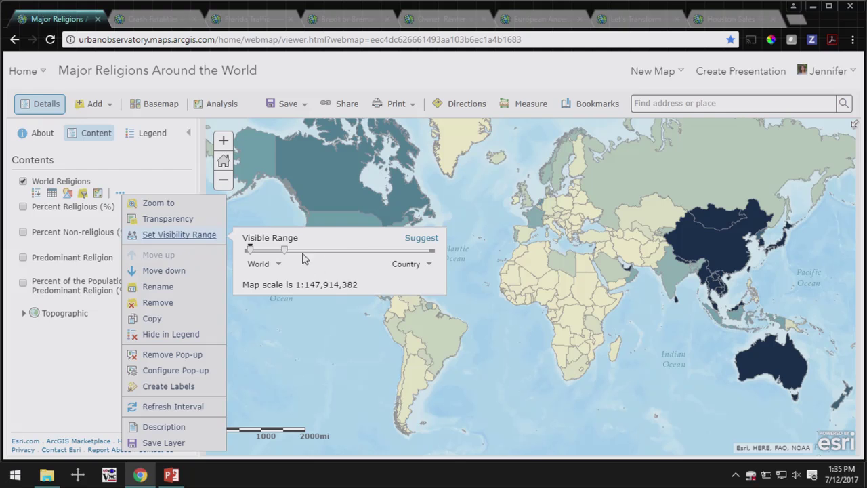
mouse_move(286, 249)
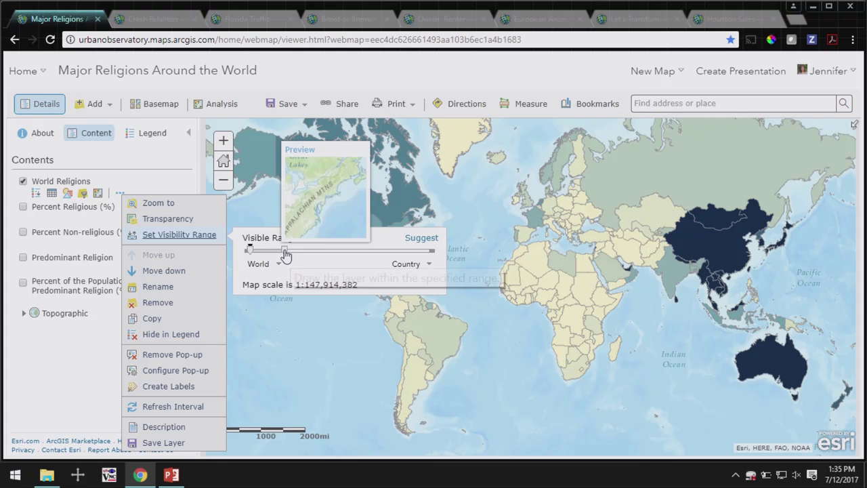
left_click_drag(286, 252, 337, 252)
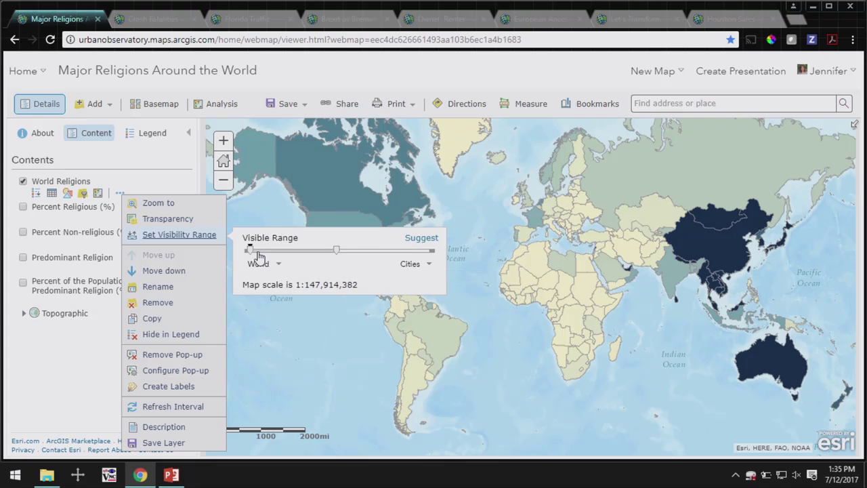
left_click_drag(249, 250, 391, 252)
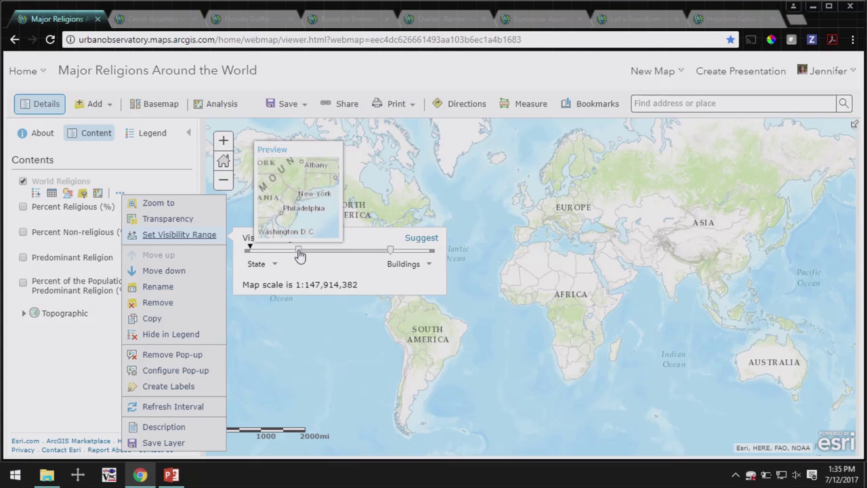
left_click_drag(299, 251, 437, 256)
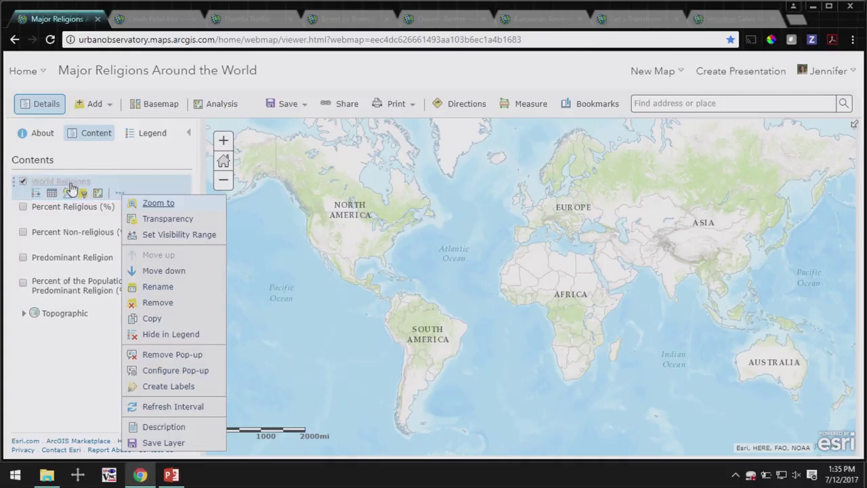
left_click(23, 181)
Change the map's basemap to Dark Gray Canvas
left_click(142, 106)
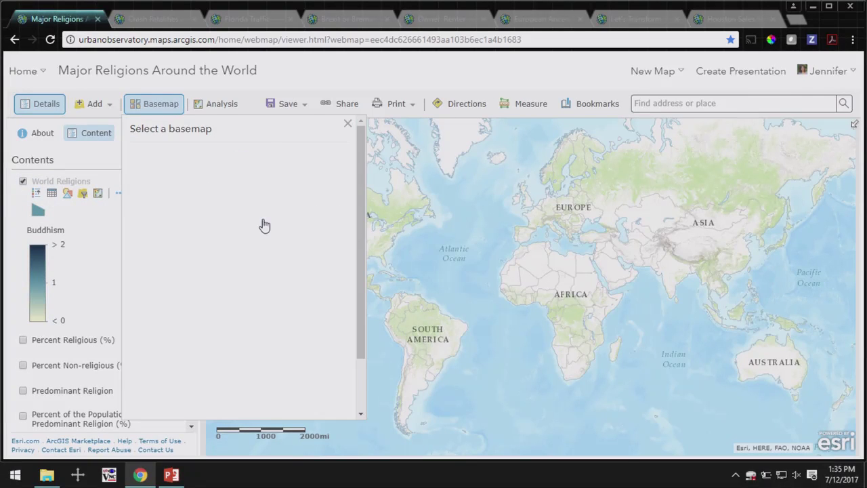
left_click(253, 244)
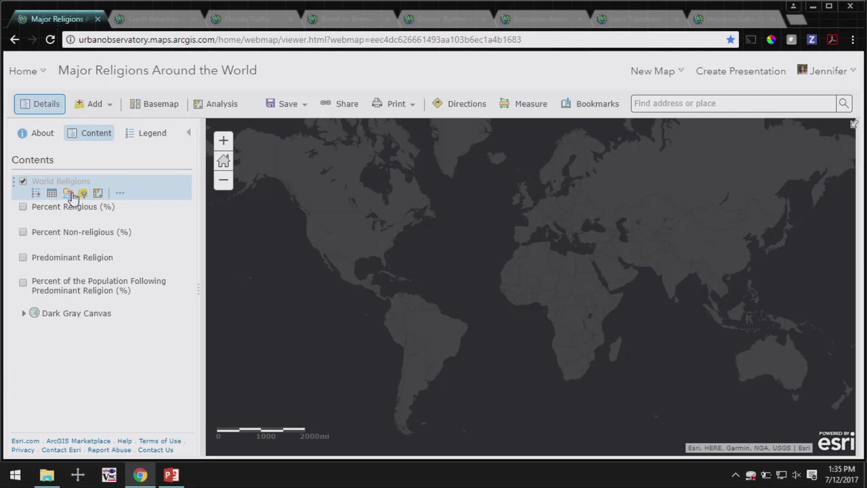
Set the World Religions layer's visible range from World to Room and expand its legend
left_click(120, 194)
left_click(163, 235)
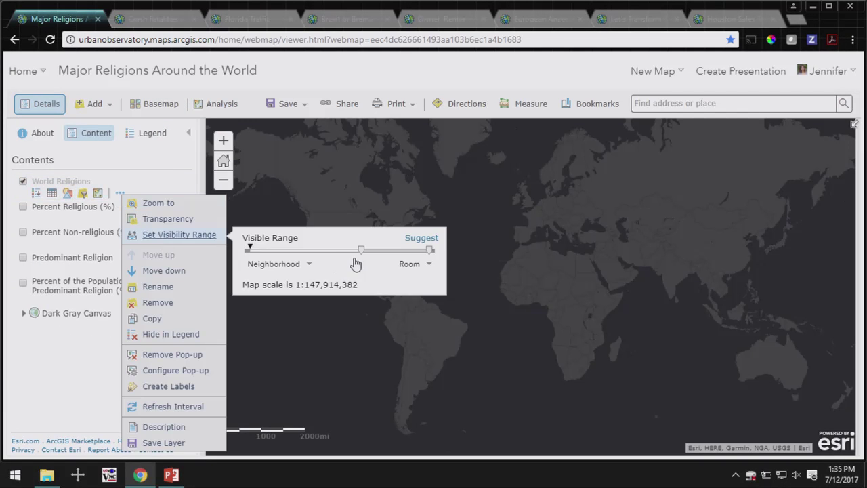
left_click_drag(359, 250, 248, 250)
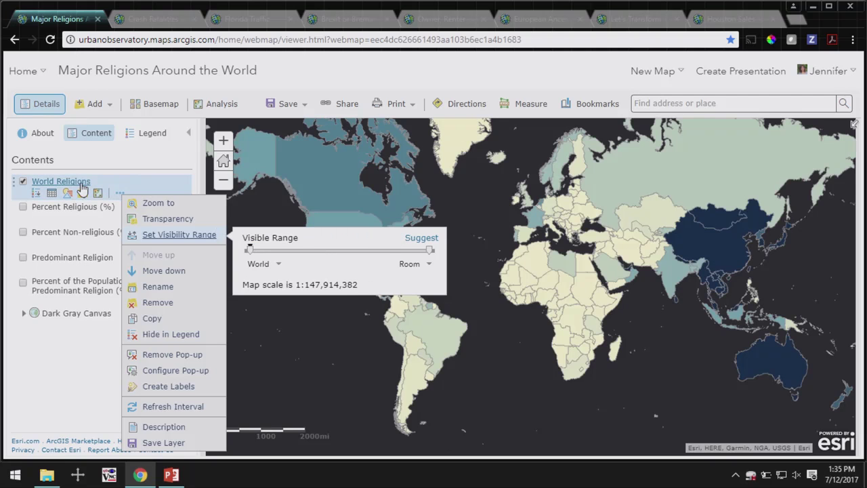
left_click(80, 183)
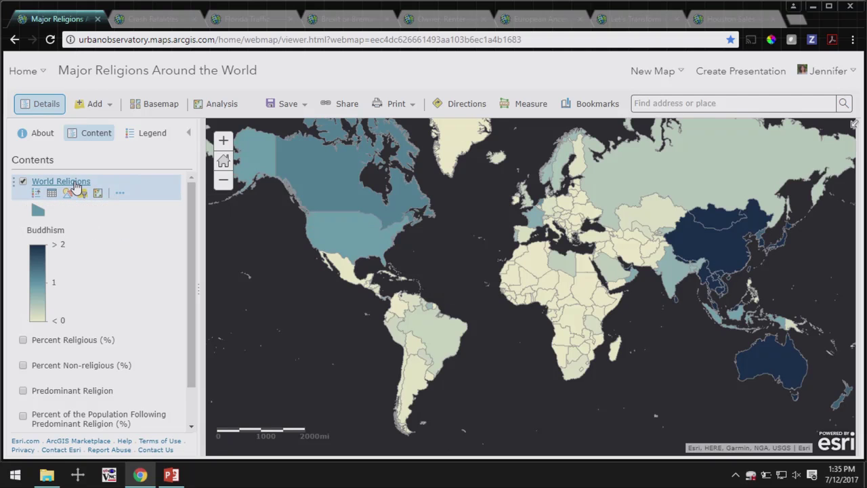
Show the Predominant Religion layer instead of World Religions, examine its legend, and switch back to World Religions
left_click(22, 182)
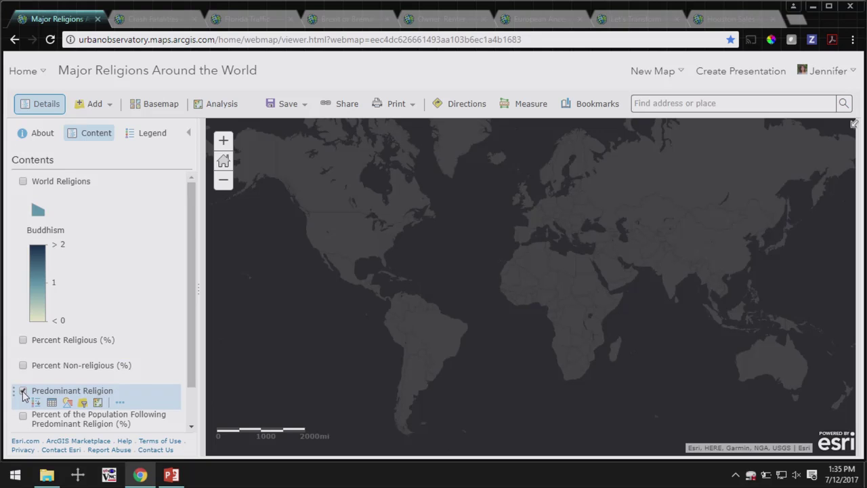
left_click(163, 137)
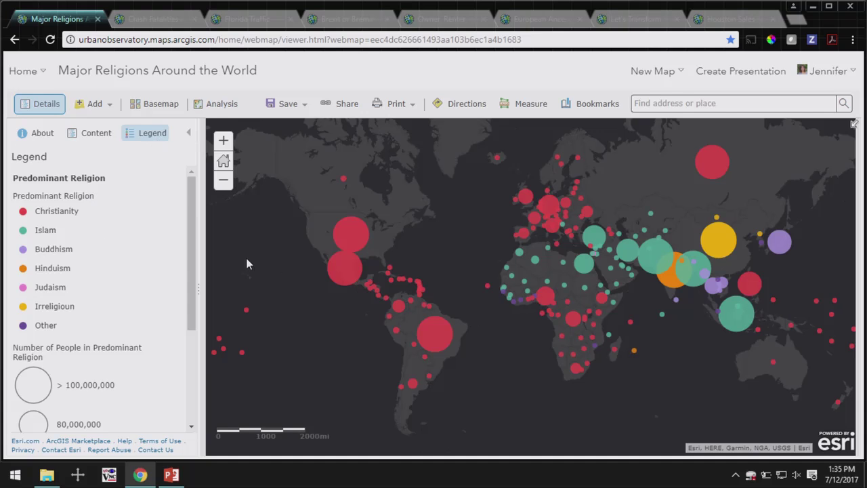
left_click(96, 136)
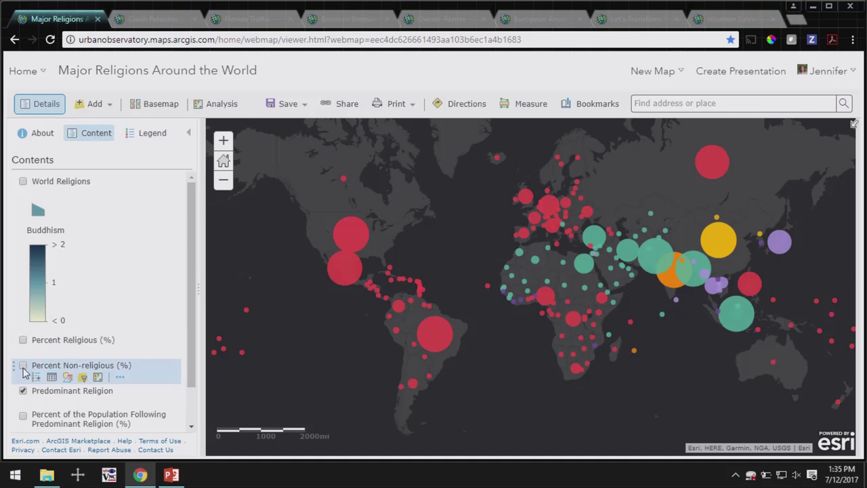
left_click(23, 390)
left_click(21, 183)
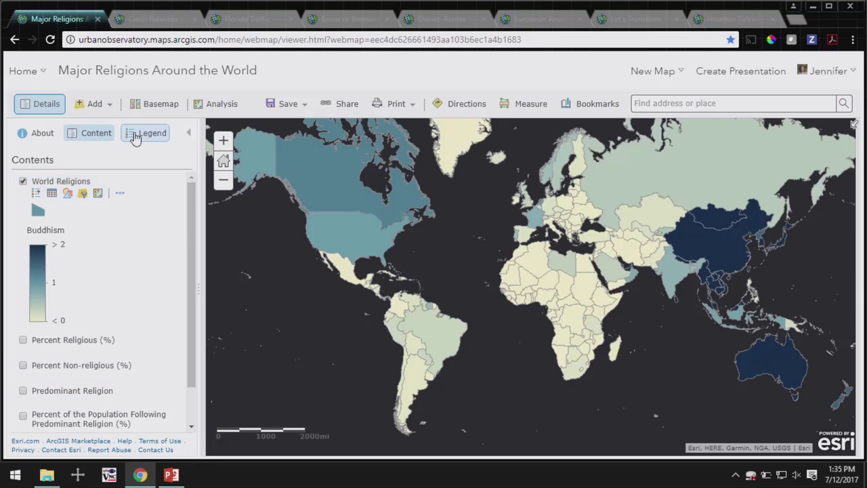
Open the Buddhism color style options for World Religions and apply the light-blue-to-dark-gray fill ramp
left_click(67, 195)
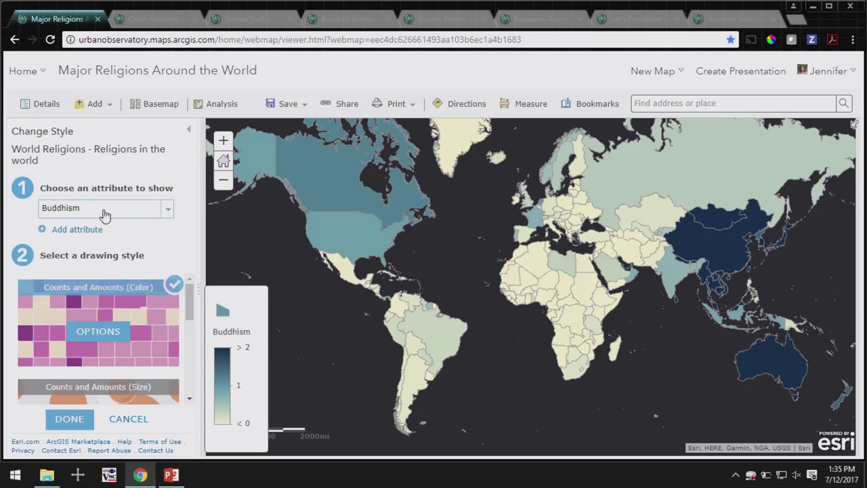
left_click(95, 331)
left_click(172, 282)
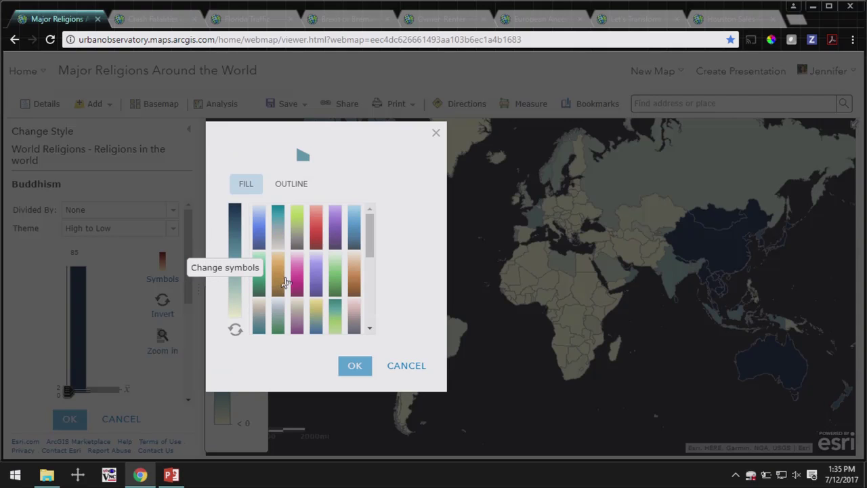
left_click(353, 252)
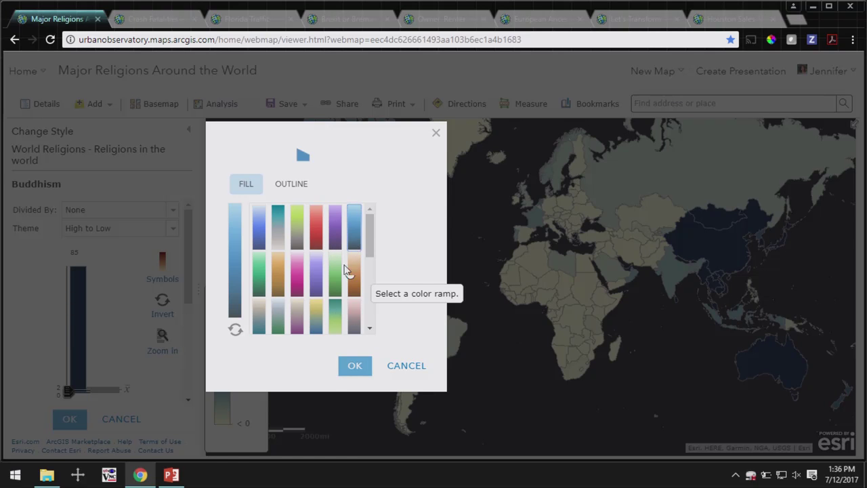
left_click(353, 365)
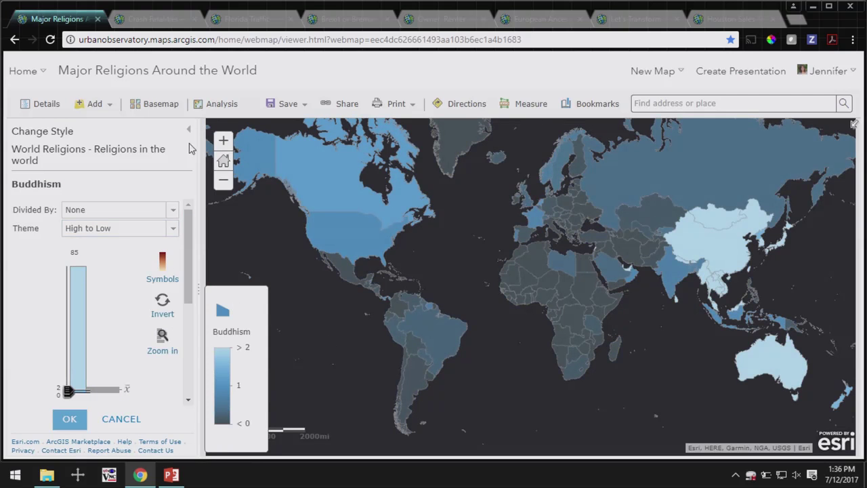
Change the map's basemap to Light Gray Canvas
left_click(169, 109)
left_click(302, 237)
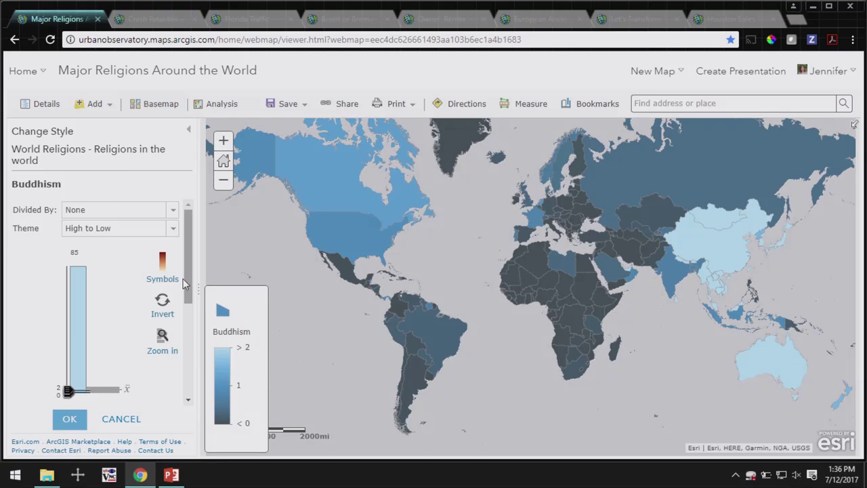
Give the Buddhism symbols the dark-blue-to-purple-to-cream fill ramp and finish the World Religions style
left_click(163, 274)
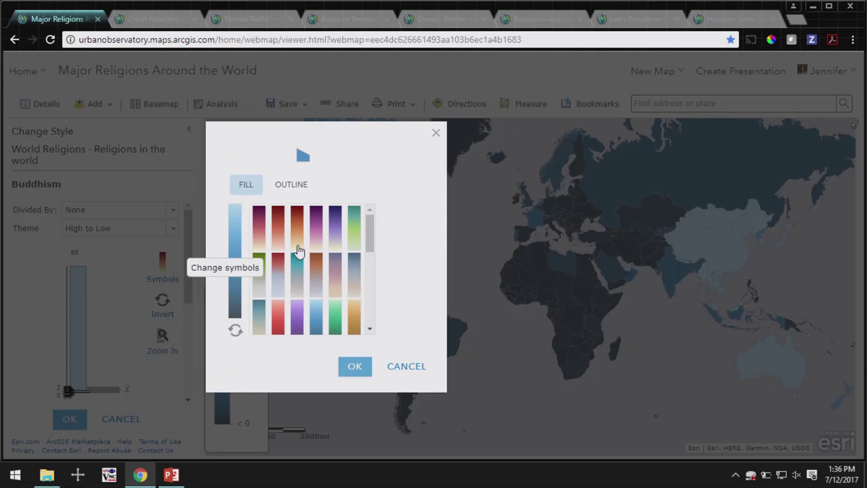
left_click(339, 243)
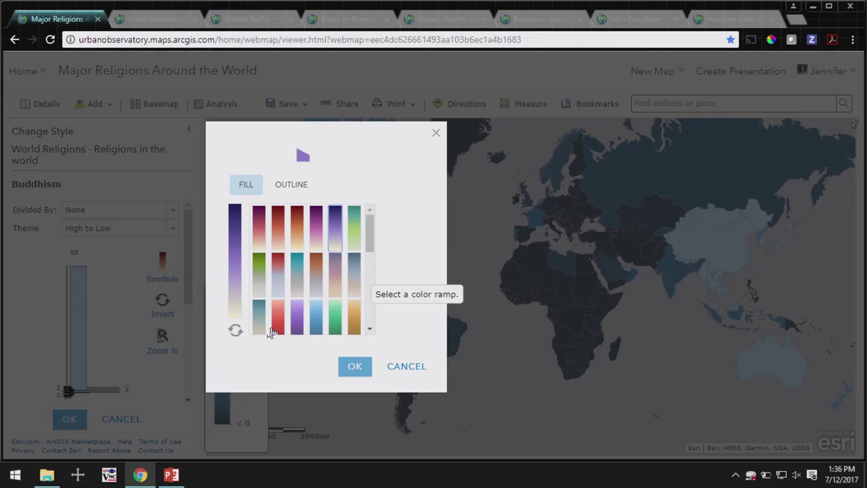
left_click(351, 367)
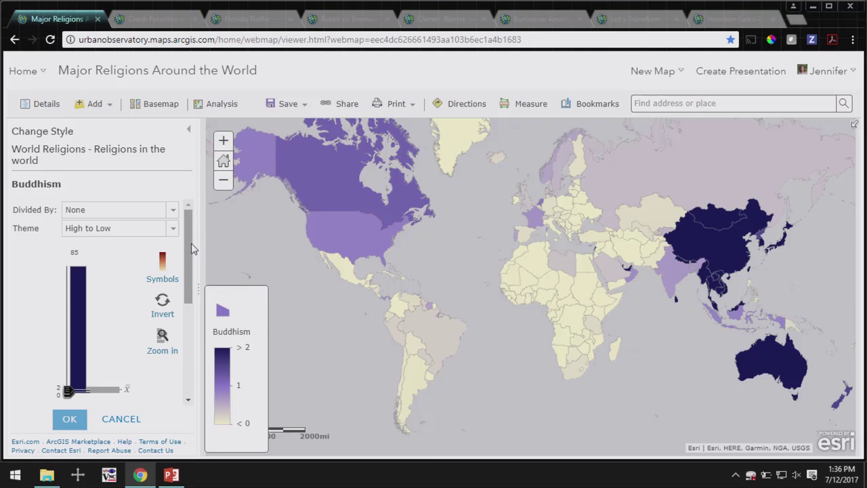
left_click_drag(187, 242, 186, 256)
left_click(70, 419)
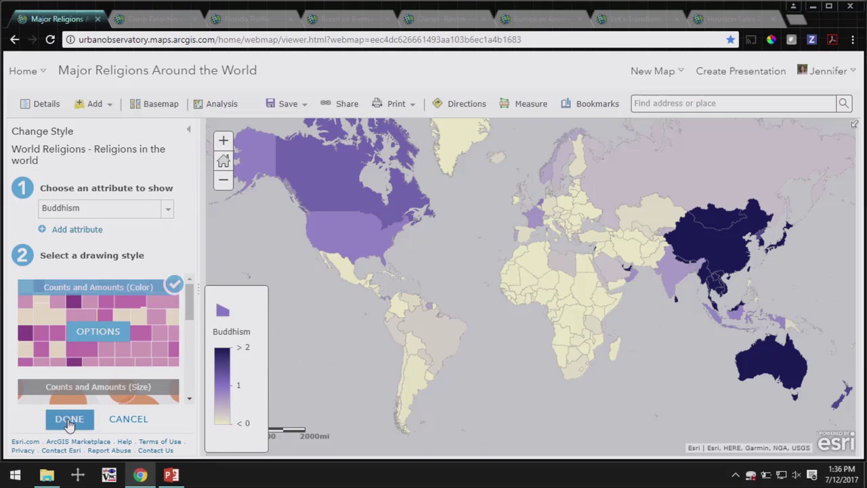
left_click(70, 419)
Switch to the Crash Fatalities and Injuries in DC web map
left_click(172, 474)
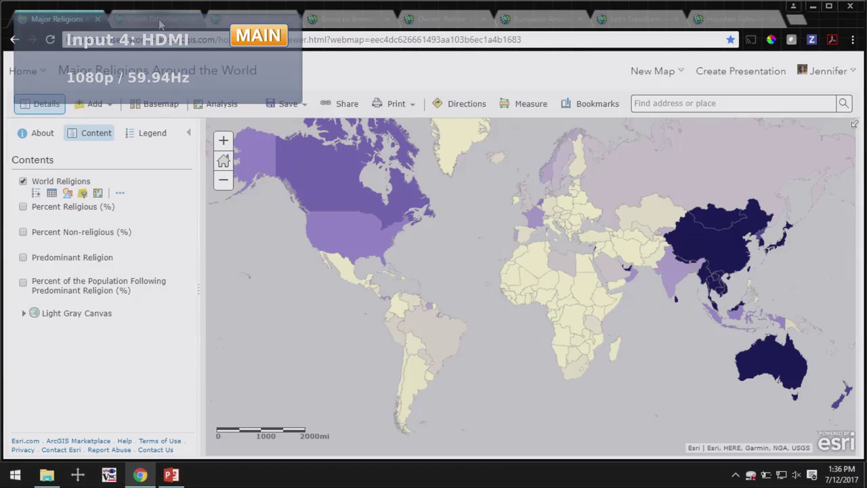
left_click(160, 24)
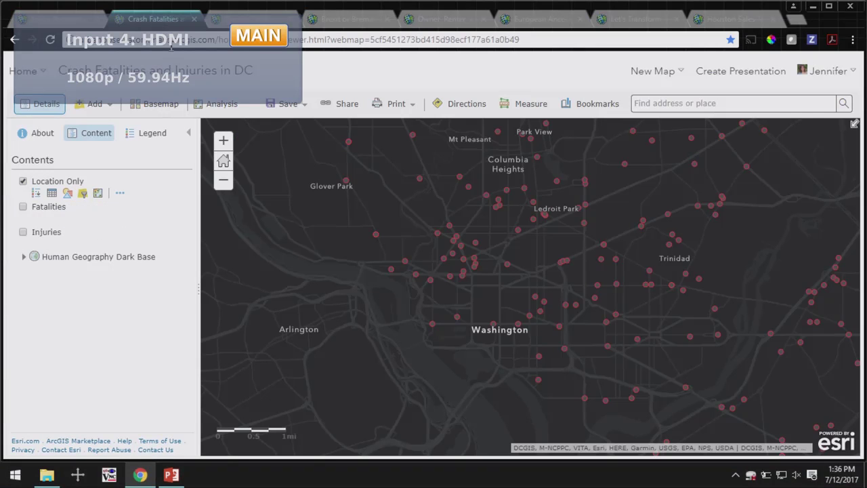
Switch to PowerPoint and present from "What is smart mapping?" through the Counts and Amounts part of "Let the Data Speak for Itself"
left_click(171, 475)
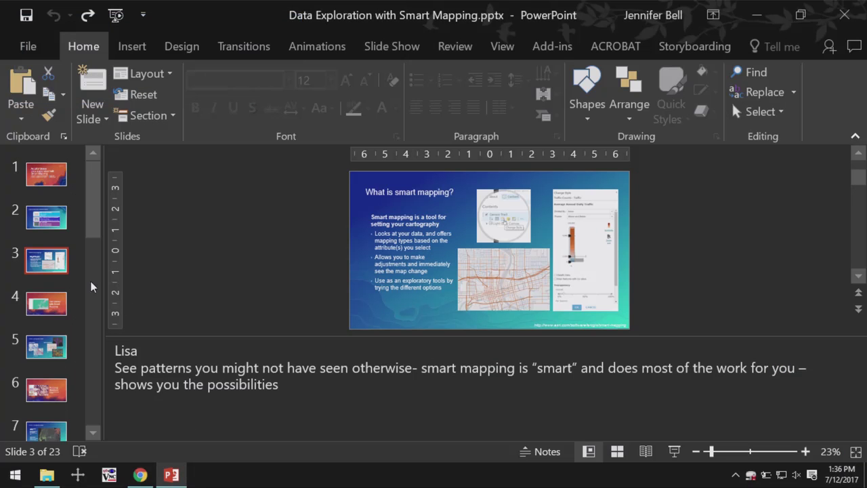
left_click(674, 451)
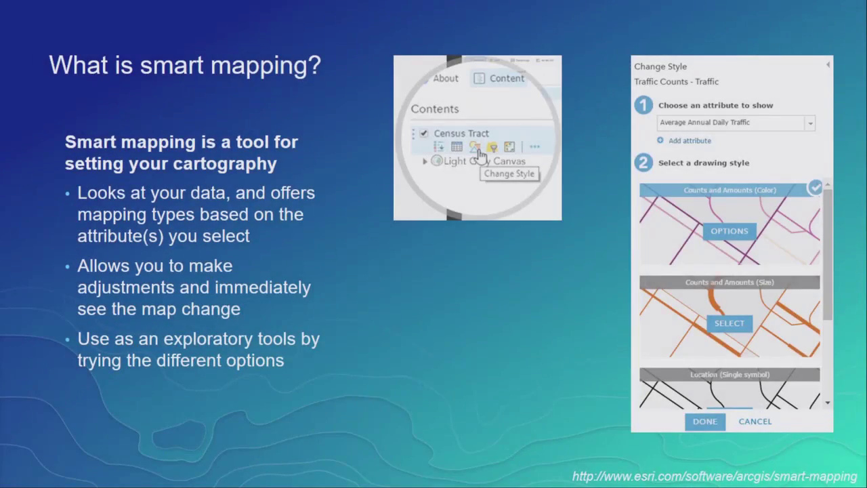
key("Right")
key("Left")
key("Right")
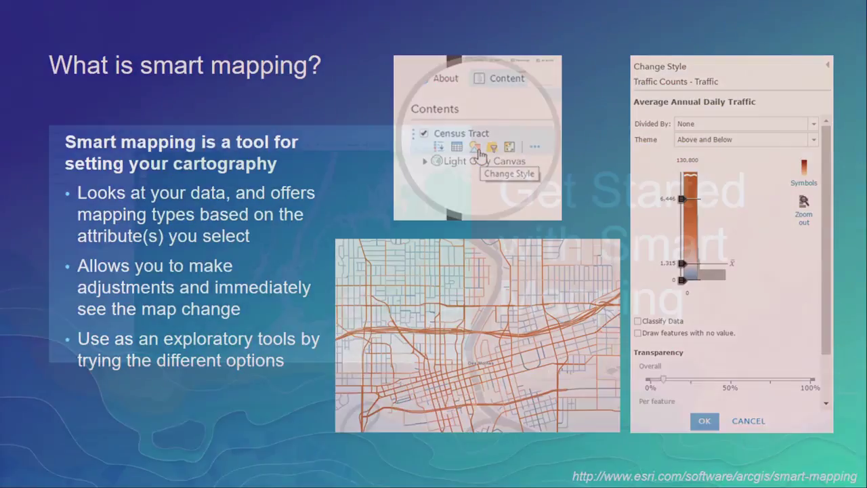
key("Right")
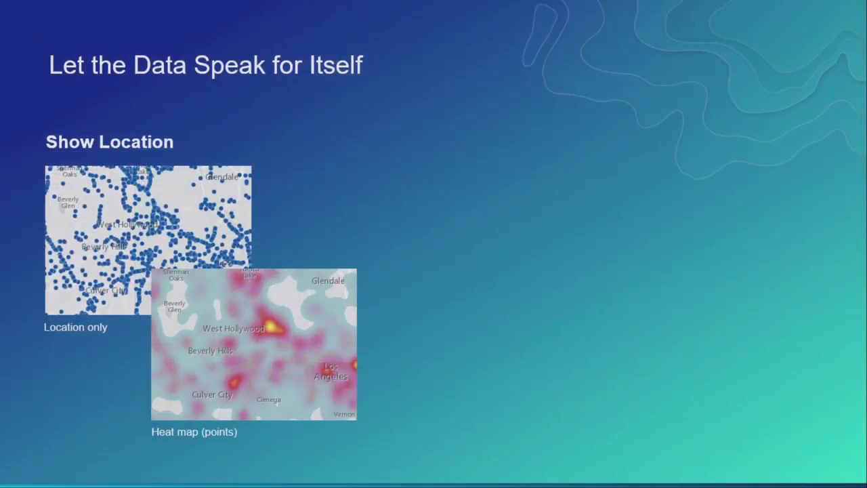
key("Right")
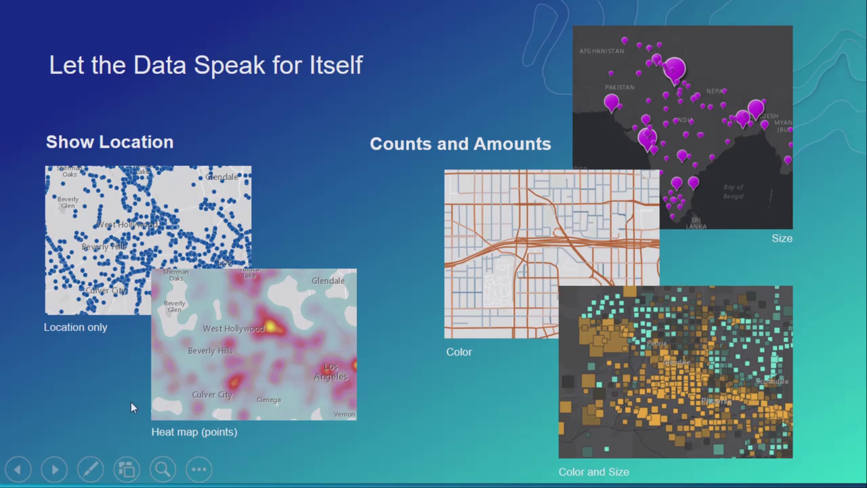
End the slide show and return to the Crash Fatalities and Injuries in DC map for a wider view around Washington
key("Escape")
key("alt+Tab")
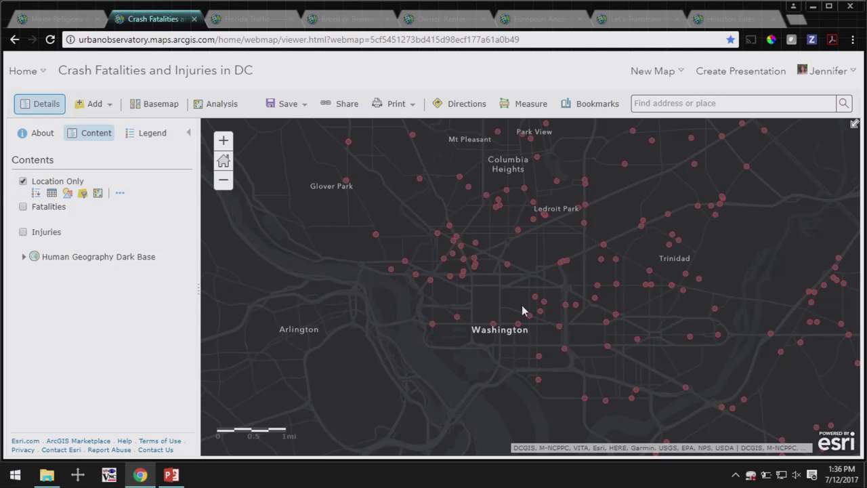
left_click_drag(470, 248, 433, 275)
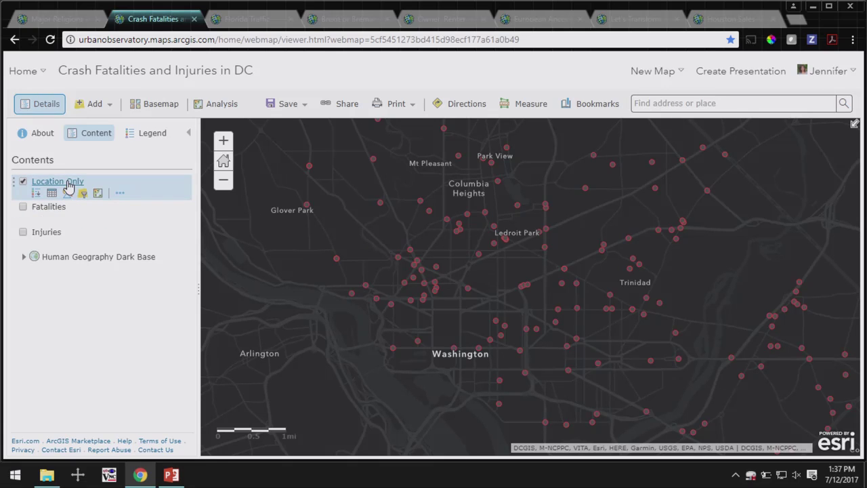
scroll(499, 290, "down", 1)
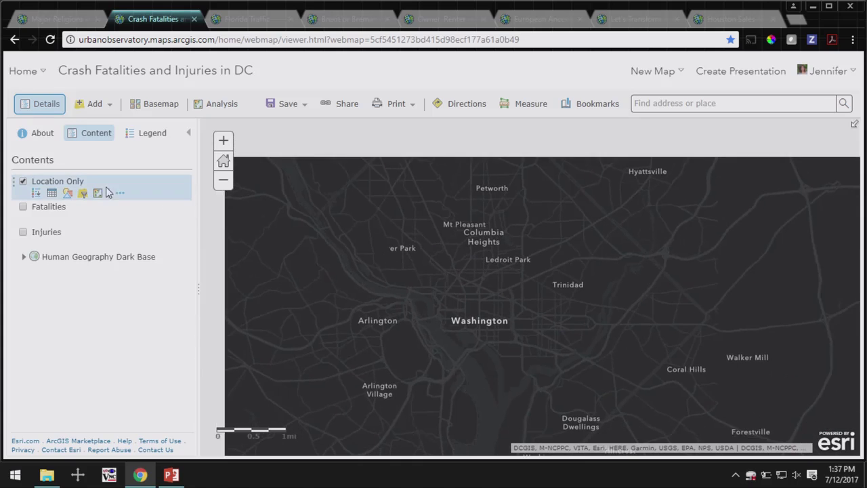
Draw the Location Only crashes as a heat map and show the Fatalities and Injuries layers in its place
left_click(68, 194)
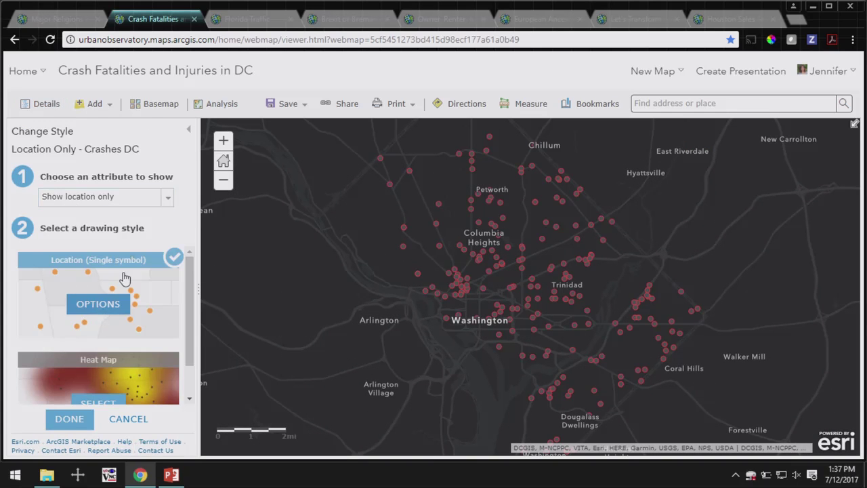
scroll(187, 320, "down", 2)
left_click(101, 366)
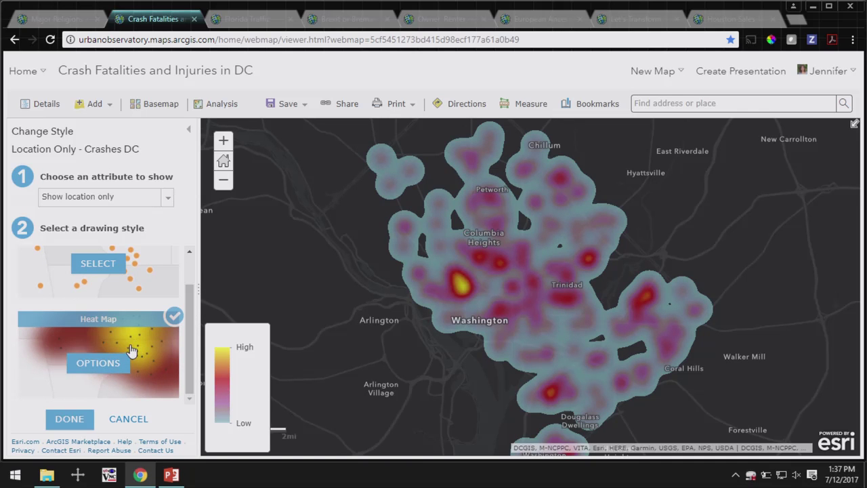
left_click(76, 420)
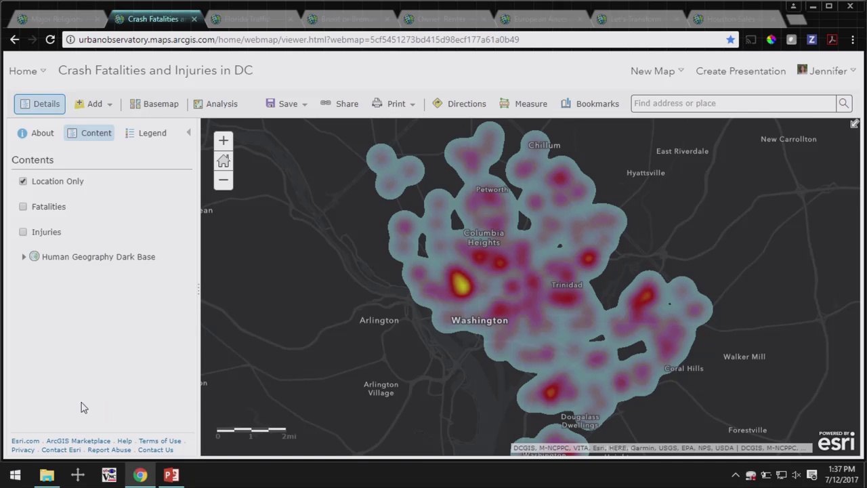
left_click(23, 181)
left_click(23, 207)
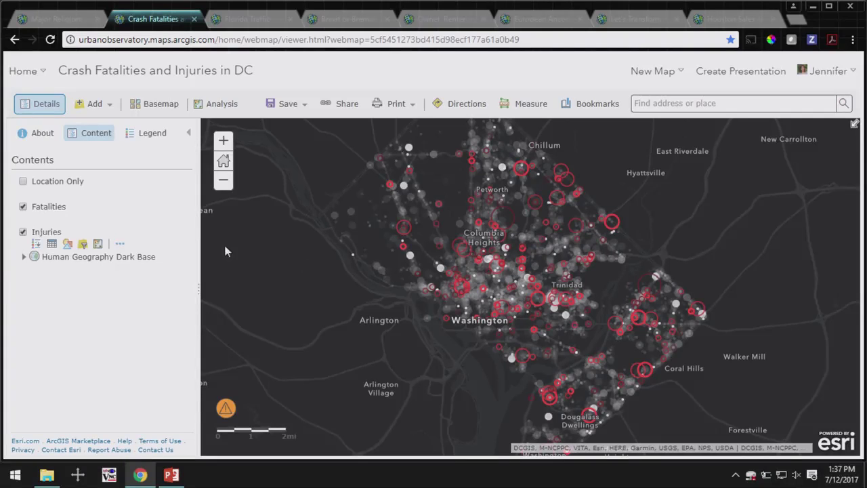
Switch to PowerPoint and present onward from the current "Let the Data Speak for Itself" slide
left_click(172, 476)
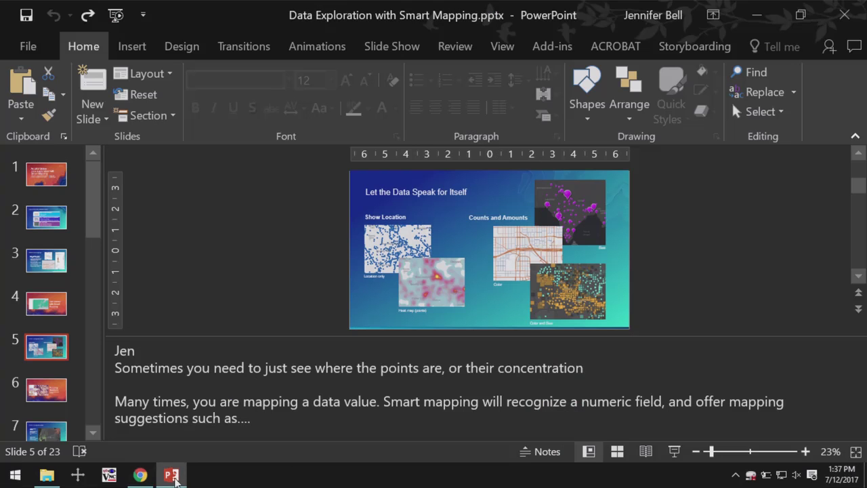
key("shift+F5")
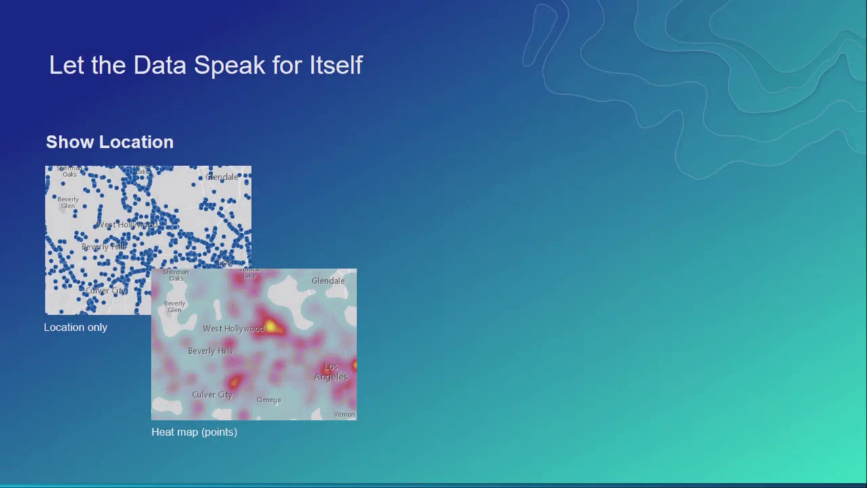
key("Right")
key("Right")
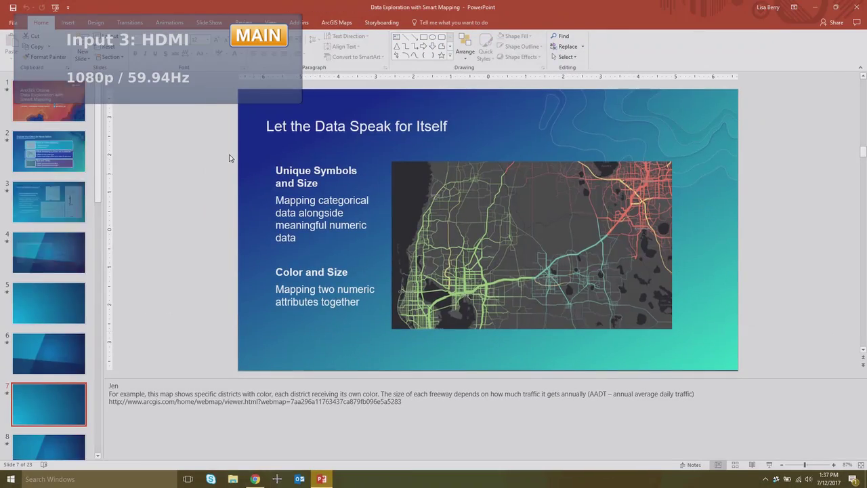
Switch to the maximized My Map housing web map in Chrome and browse the Living Atlas layers for "2010 census" without adding any
left_click(255, 479)
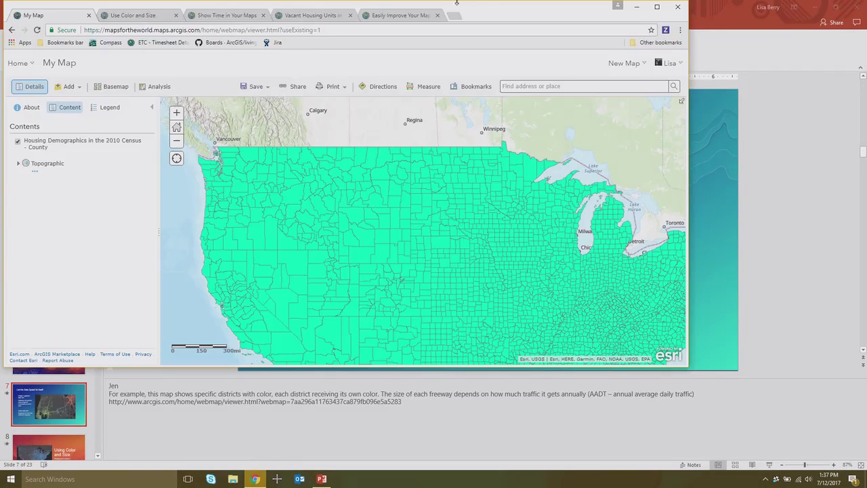
double_click(502, 12)
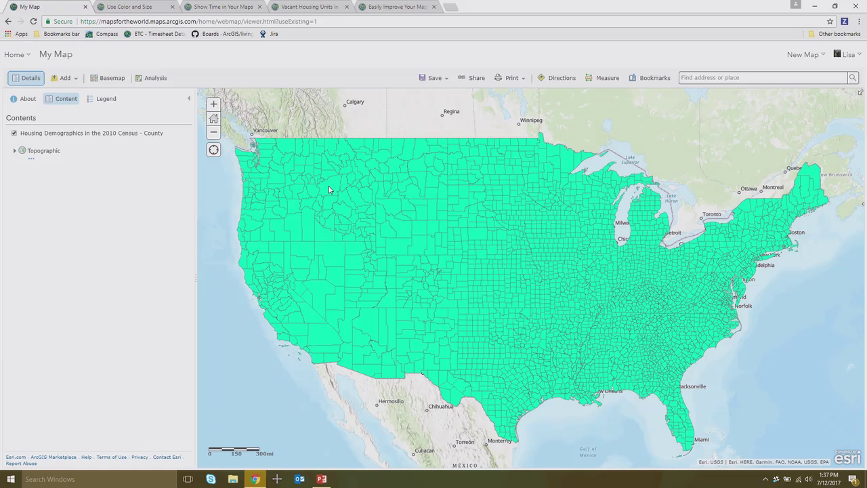
left_click(74, 79)
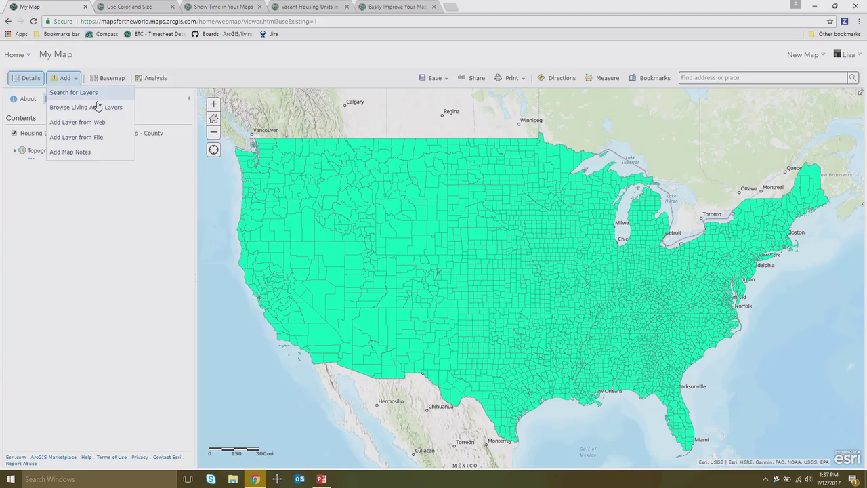
left_click(109, 108)
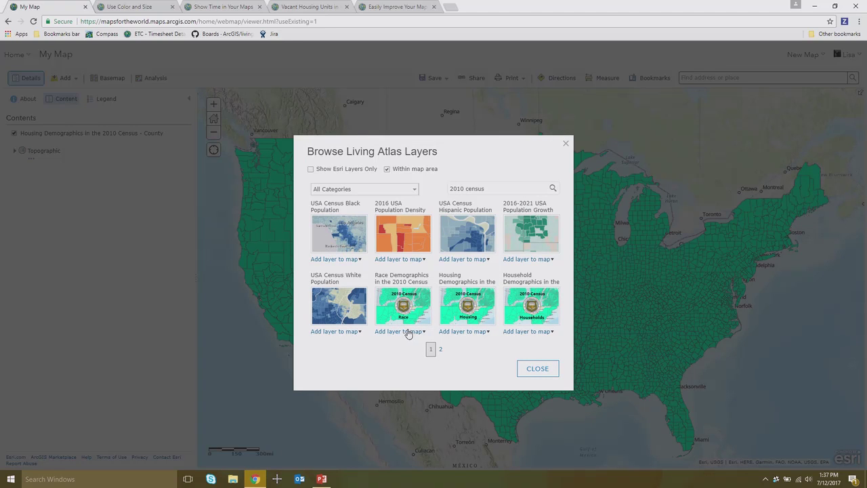
mouse_move(416, 330)
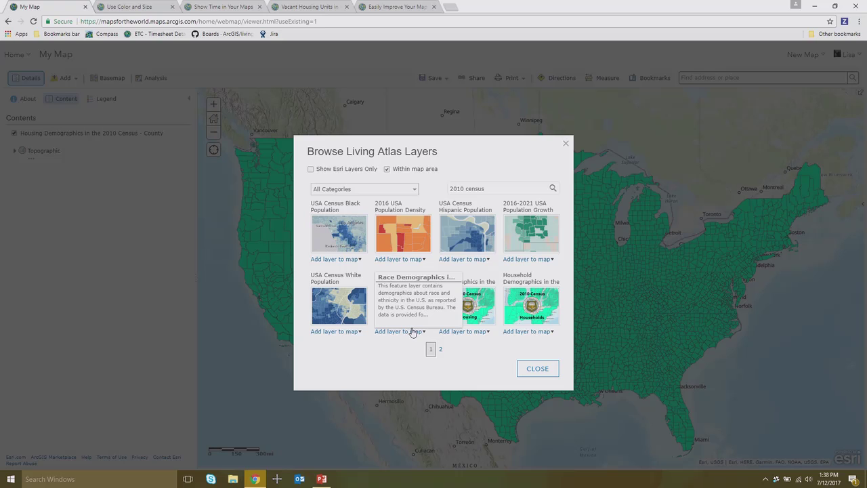
left_click(539, 369)
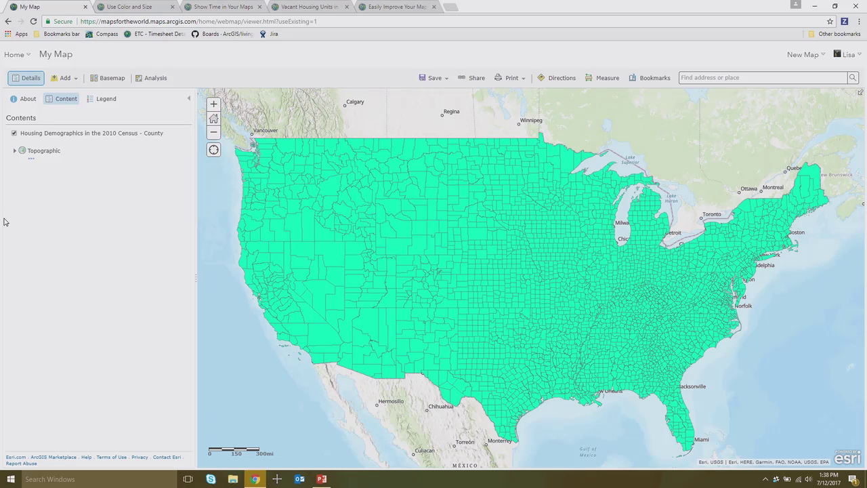
Style the Housing Demographics county layer by the attribute "2010 Housing Units Inside Urbanized Areas (U.S. Census)"
mouse_move(40, 142)
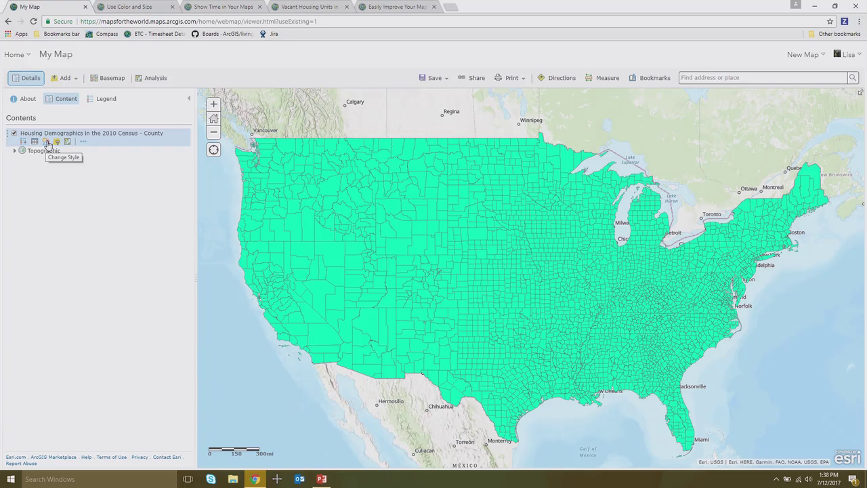
left_click(47, 143)
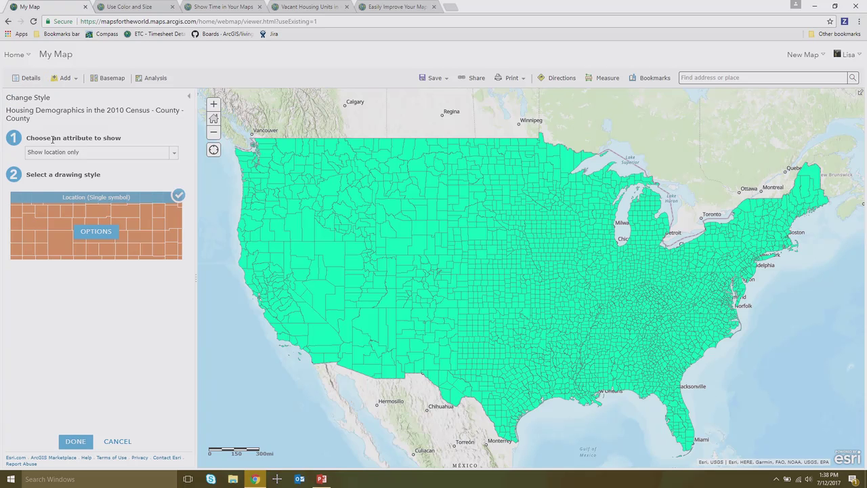
left_click(72, 153)
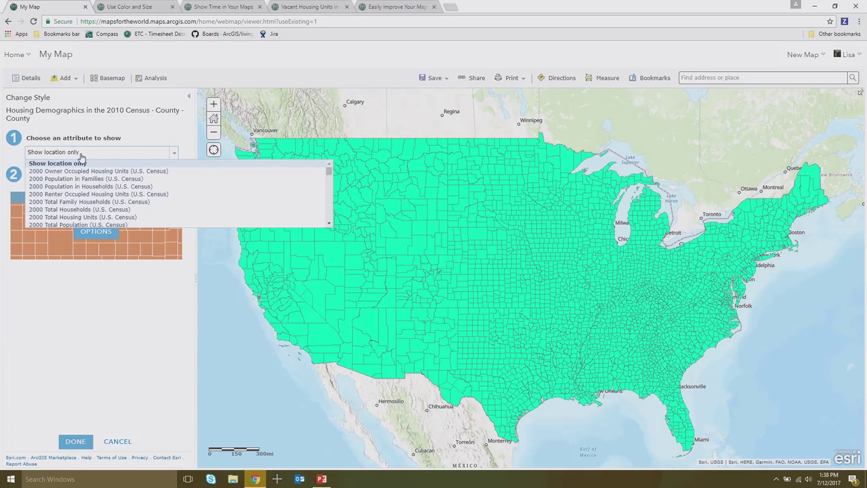
scroll(175, 180, "down", 5)
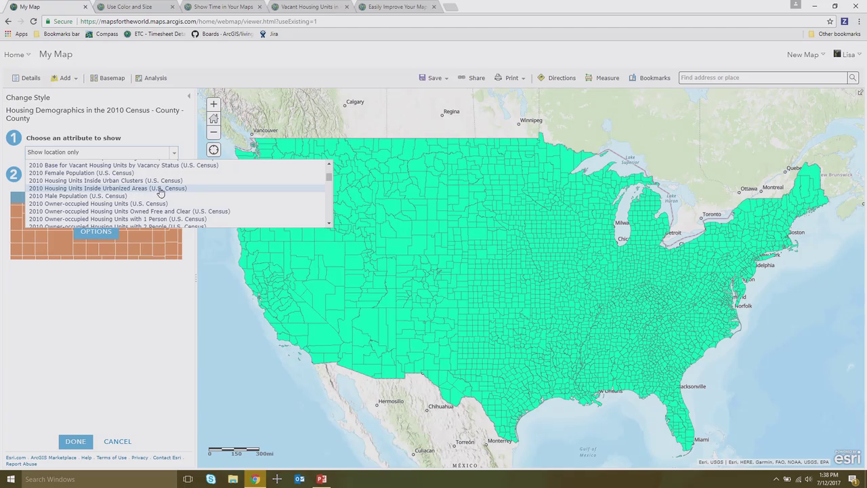
left_click(161, 192)
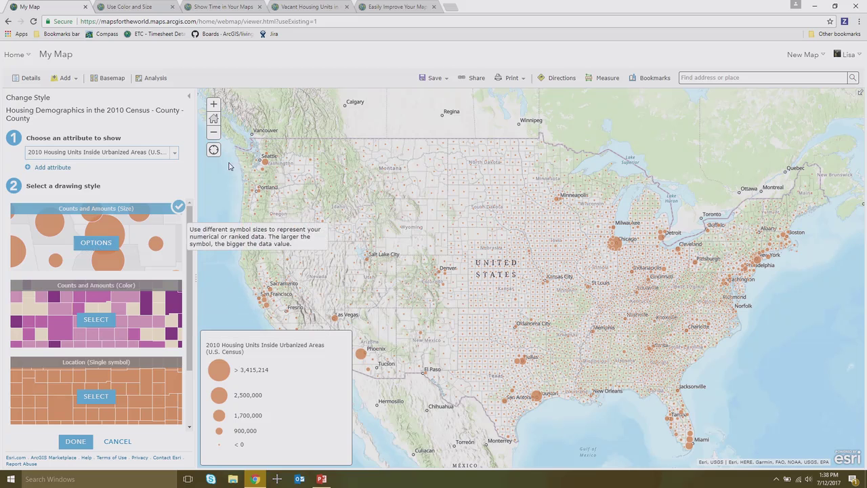
Change the basemap to Light Gray Canvas
left_click(111, 78)
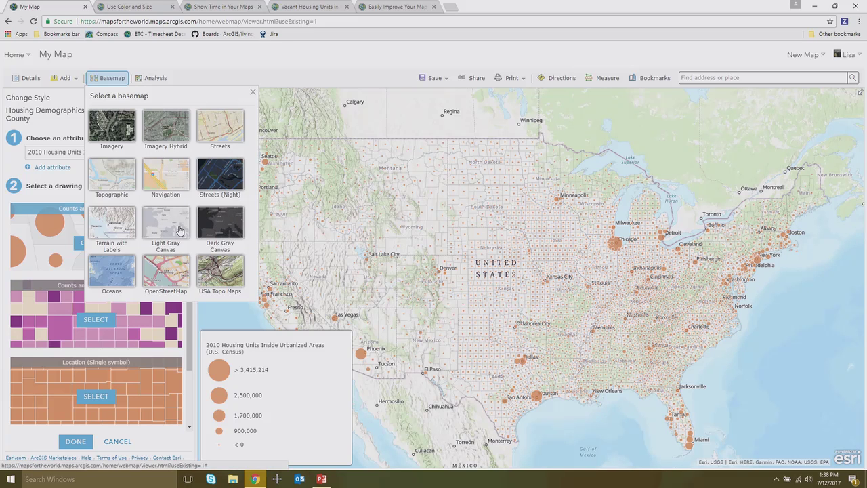
left_click(157, 232)
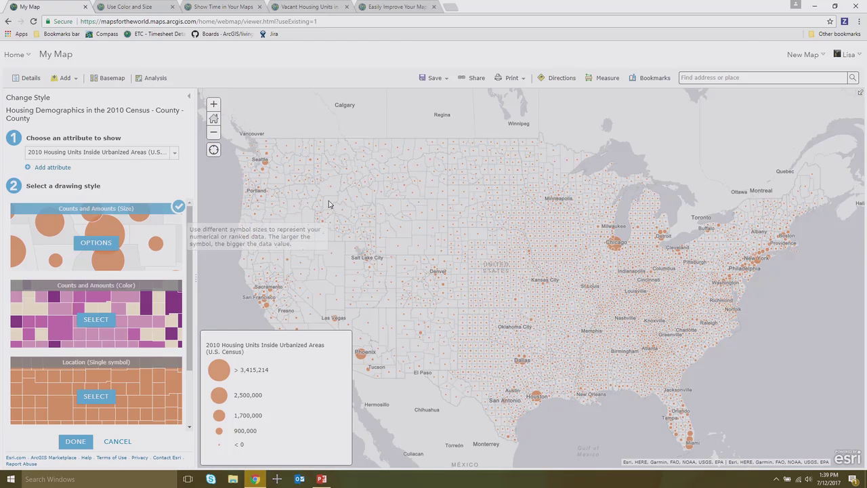
left_click_drag(364, 189, 370, 172)
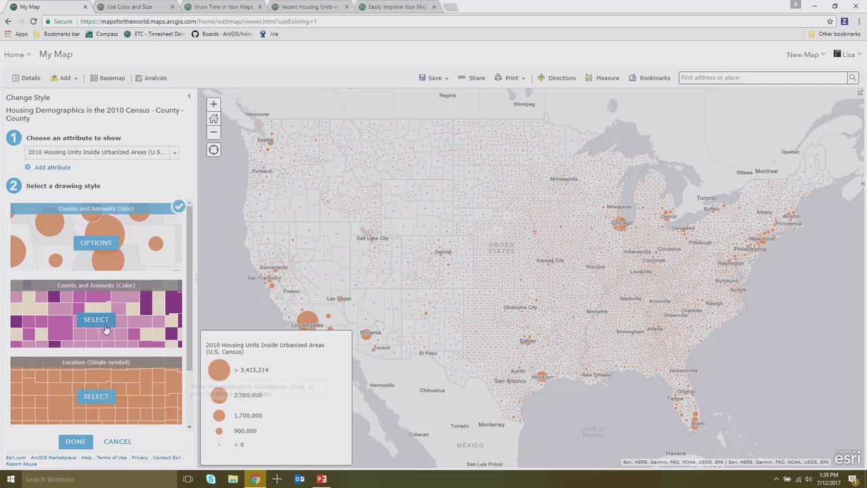
In the Counts and Amounts (Size) options, turn off automatic outline adjustment for the polygons and set the outline transparency to about 85%
left_click(95, 243)
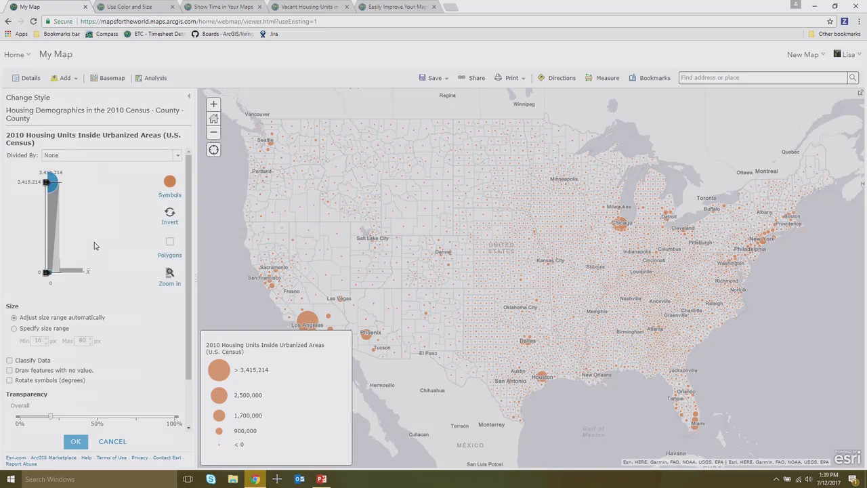
left_click(170, 244)
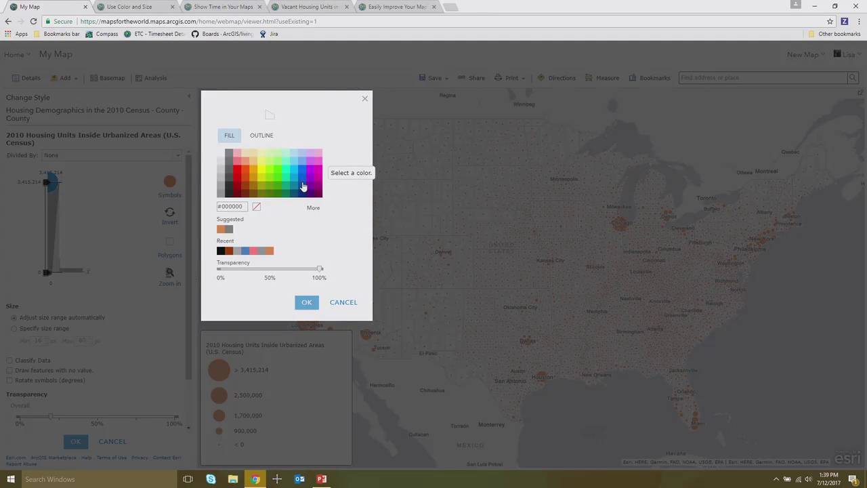
left_click(266, 135)
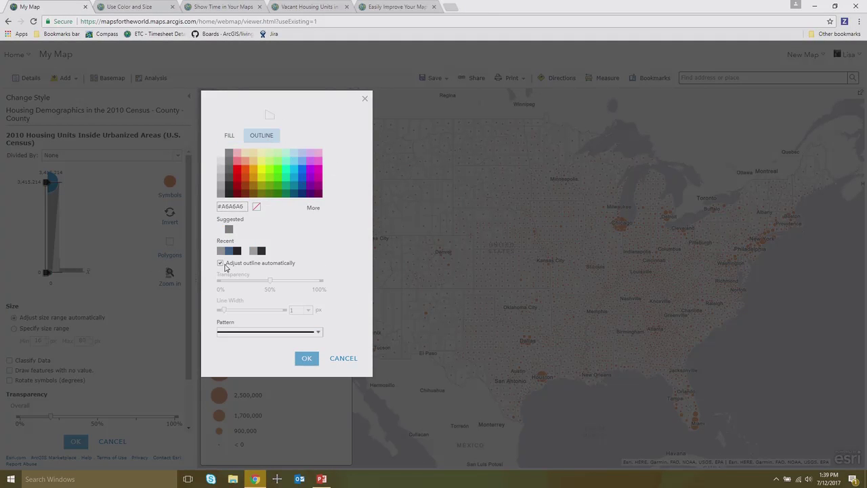
left_click(220, 263)
left_click_drag(223, 280, 305, 285)
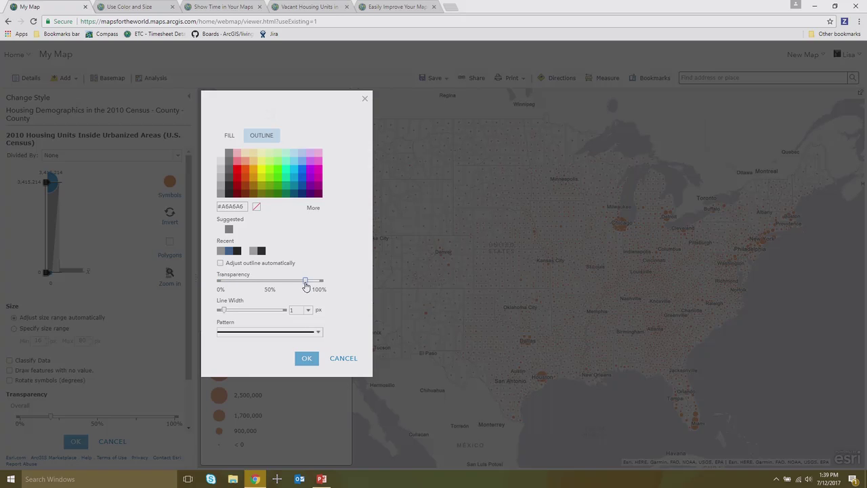
left_click(308, 359)
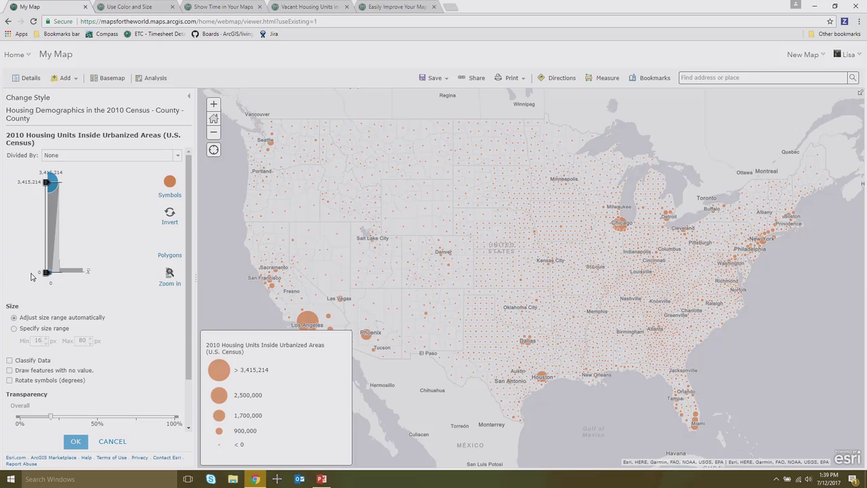
Try raising the lower size limit and reducing the upper size limit to 1,075,792, and discard the size options
mouse_move(45, 274)
left_mouse_down()
mouse_move(48, 264)
mouse_move(50, 272)
left_mouse_up()
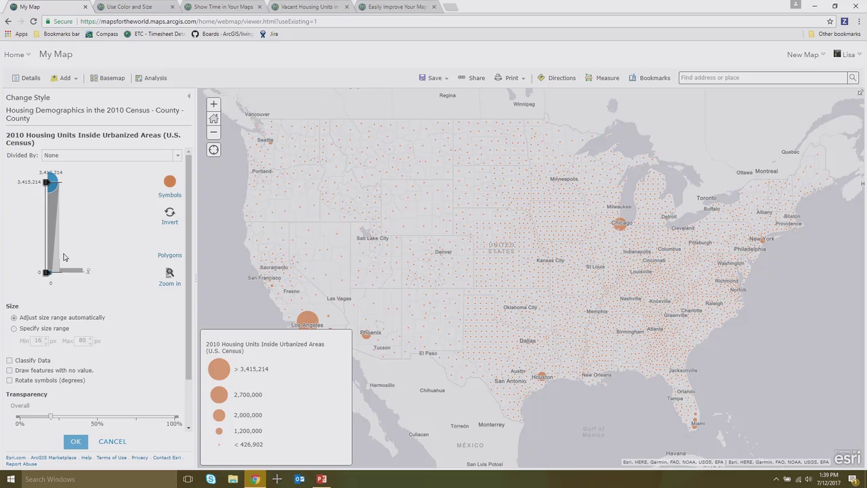
left_click_drag(238, 244, 262, 242)
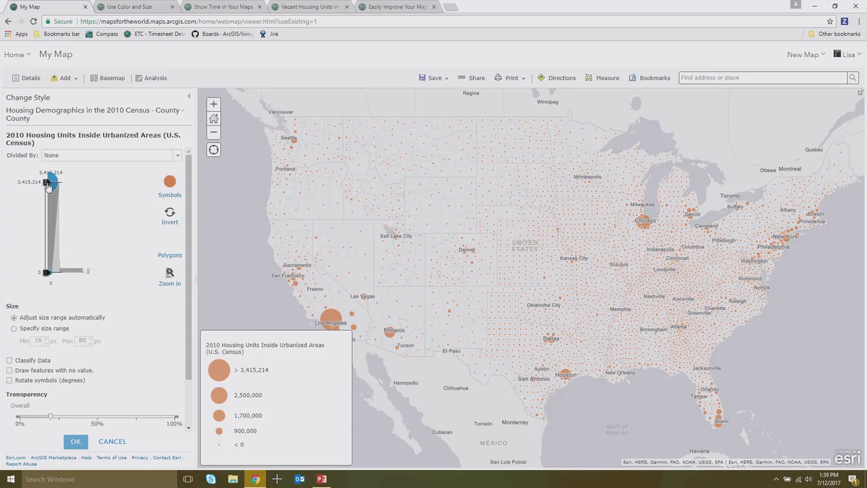
left_click_drag(47, 185, 50, 231)
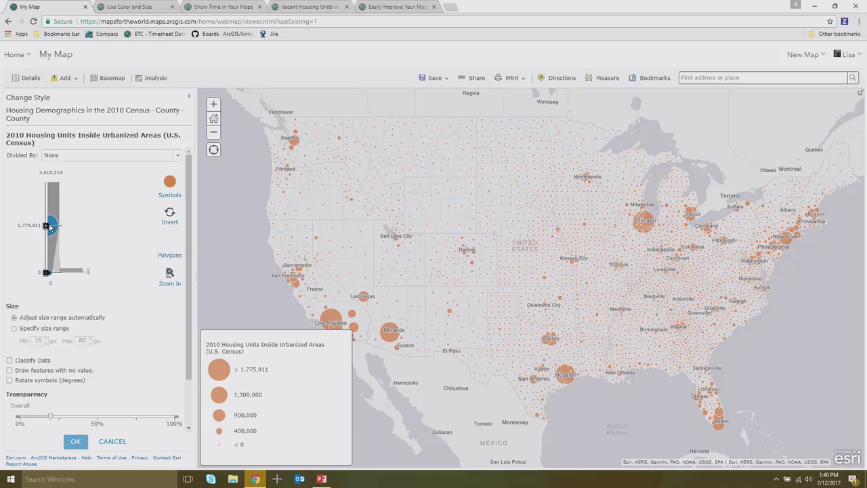
left_click_drag(47, 227, 50, 243)
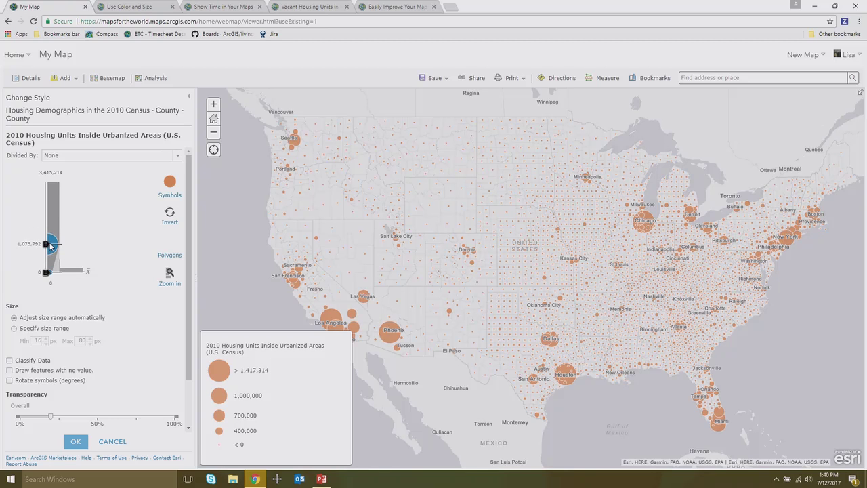
left_click_drag(347, 233, 343, 212)
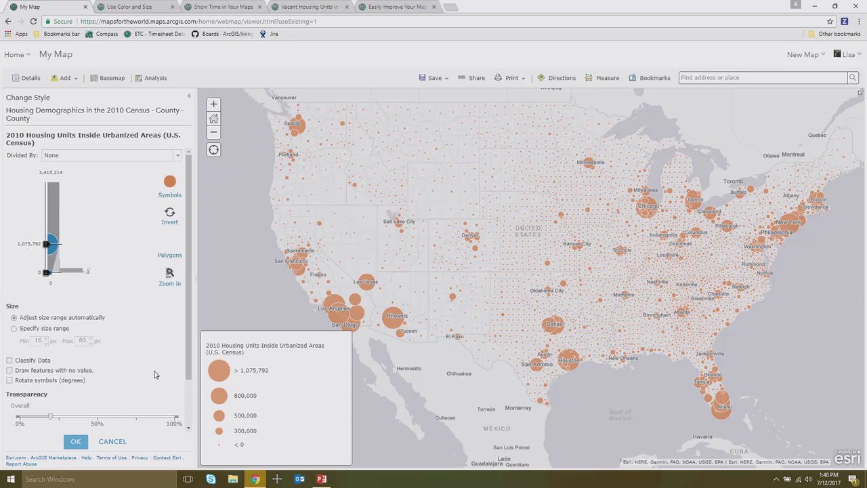
left_click(112, 442)
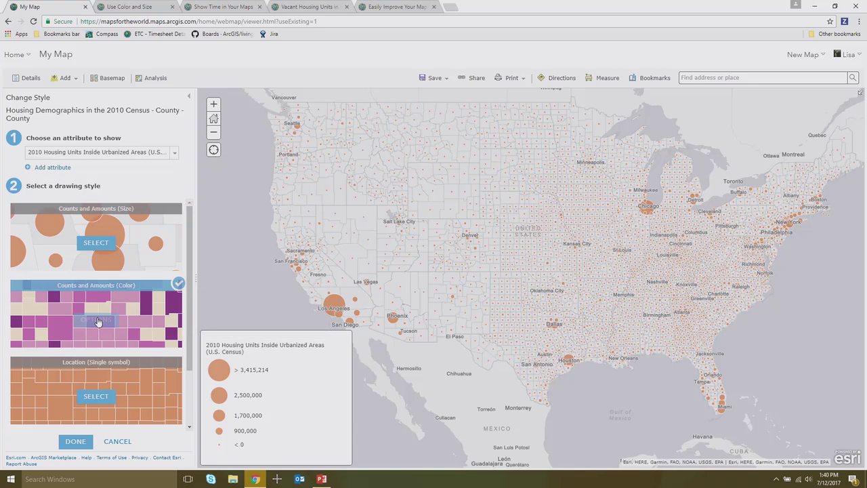
Draw the housing units with the Counts and Amounts (Color) style and zoom in on the histogram in its options
left_click(97, 321)
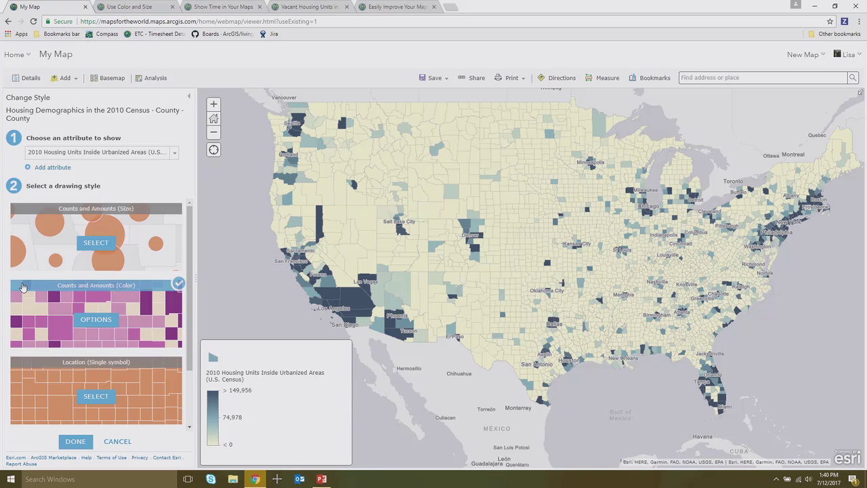
left_click(102, 322)
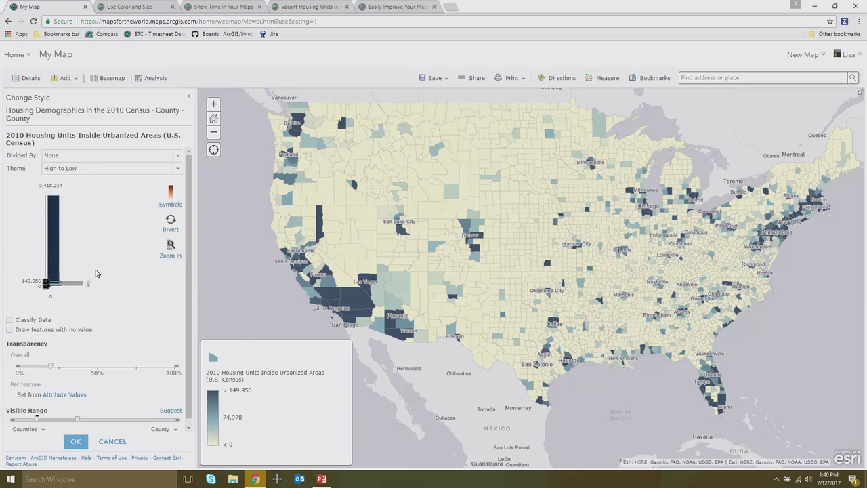
left_click(170, 247)
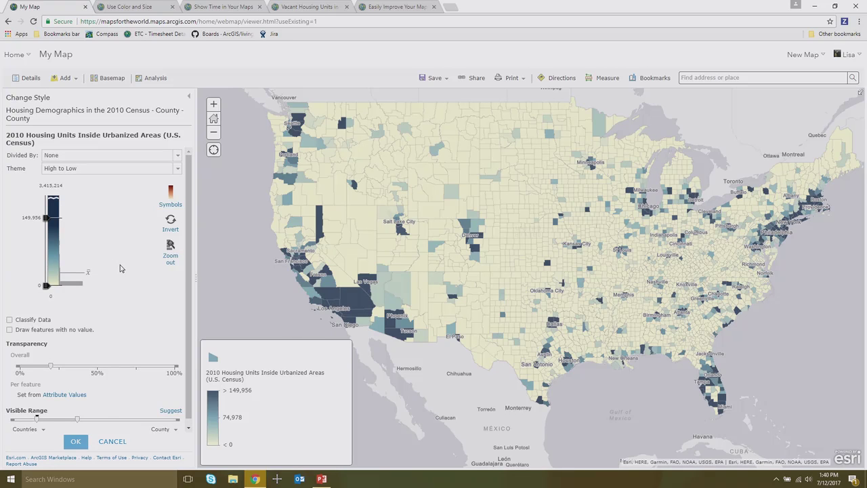
Switch from the housing units color map to the PowerPoint presentation
mouse_move(87, 275)
left_click(321, 479)
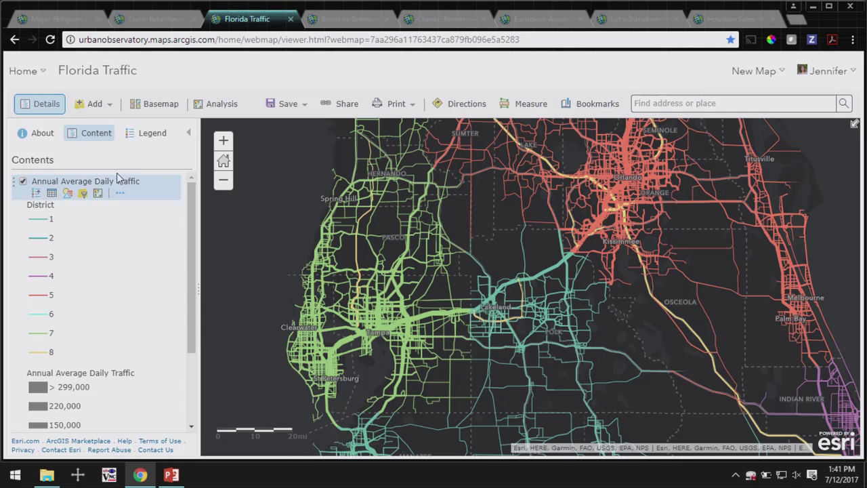
Look through the Annual Average Daily Traffic legend in the Florida Traffic map and open the layer's Types & Size style options
left_click_drag(192, 297, 171, 348)
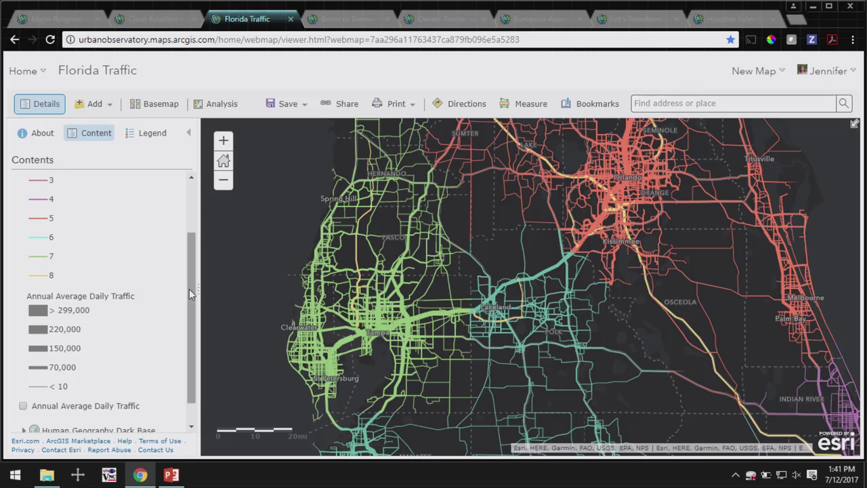
left_click_drag(189, 289, 97, 223)
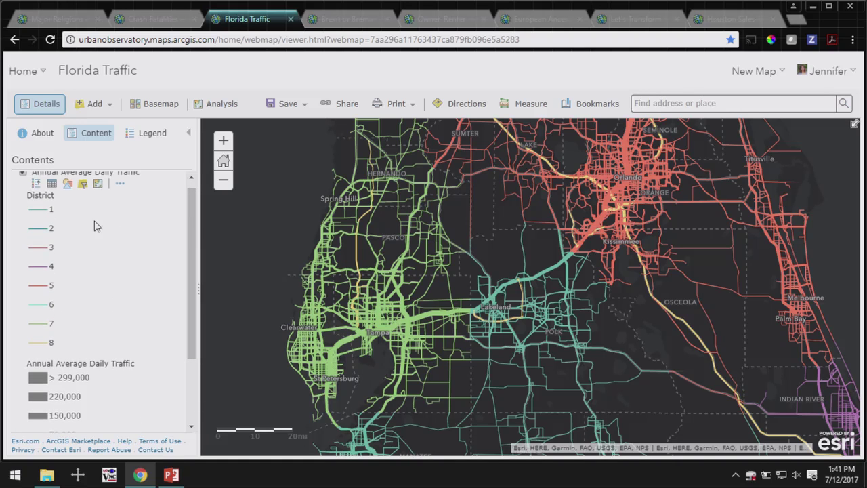
left_click(69, 188)
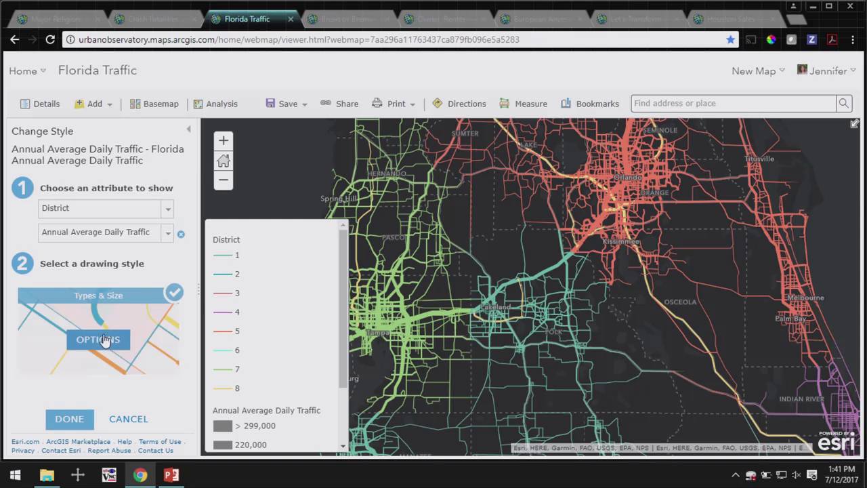
mouse_move(110, 320)
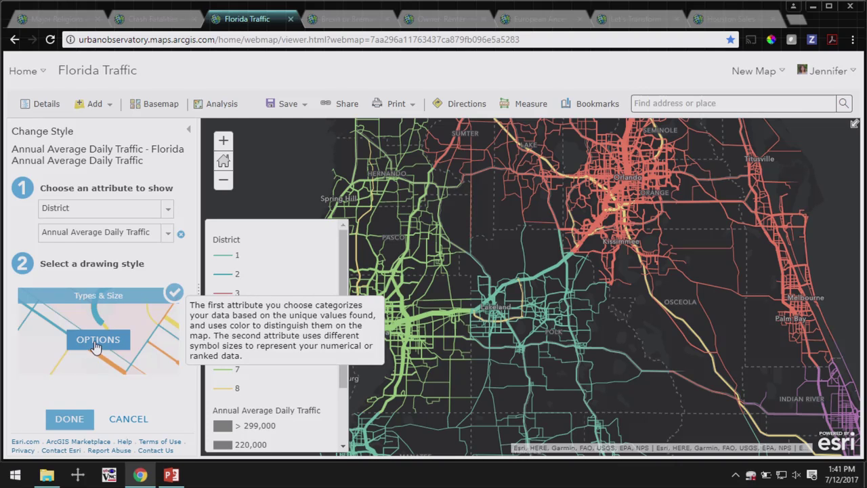
left_click(97, 345)
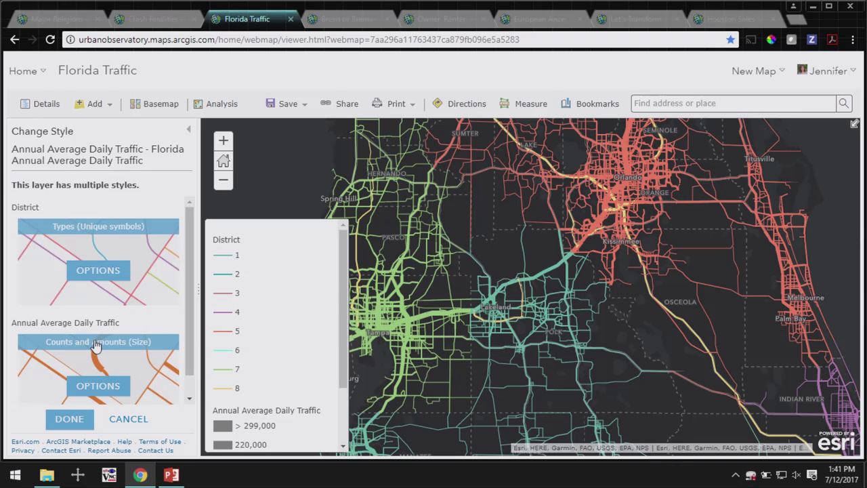
In the District unique symbols options, relabel category 1 as "District 1"
left_click(100, 272)
left_click(59, 227)
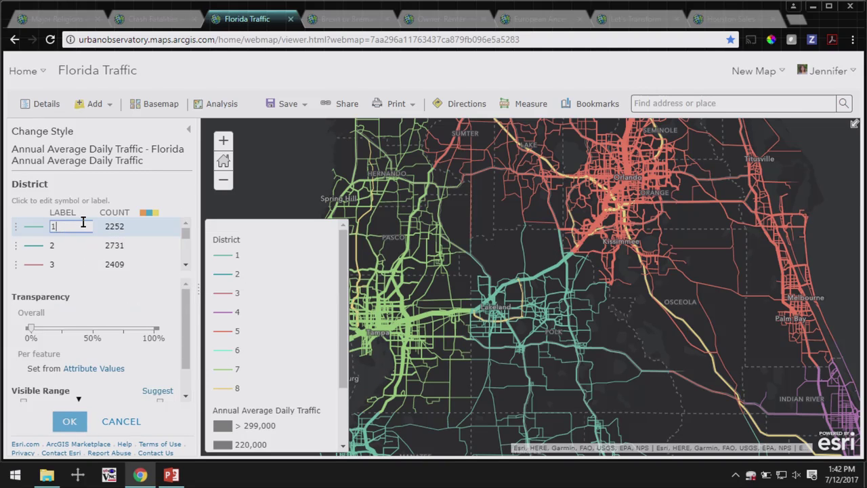
type("District 1")
Inspect the color, transparency and pattern settings of the District 1 line symbol and close them
left_click(34, 227)
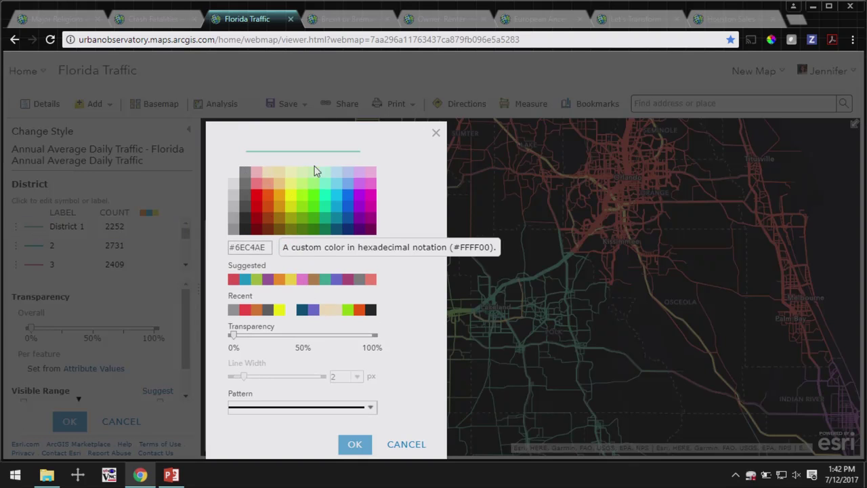
double_click(248, 246)
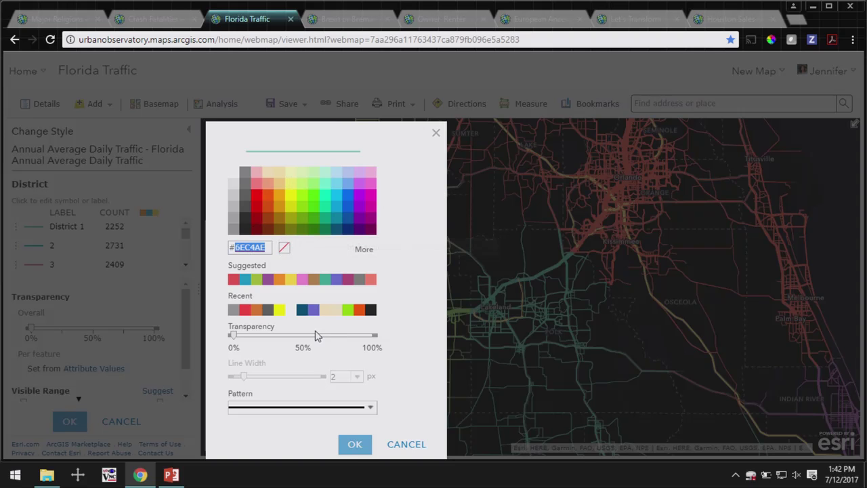
left_click(355, 445)
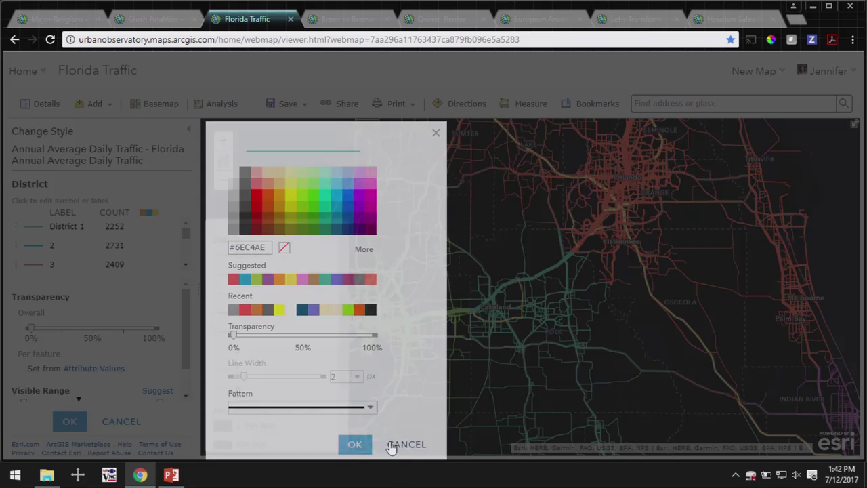
Apply the bright yellow, green and purple color ramp to all districts and accept the District style options
left_click(145, 212)
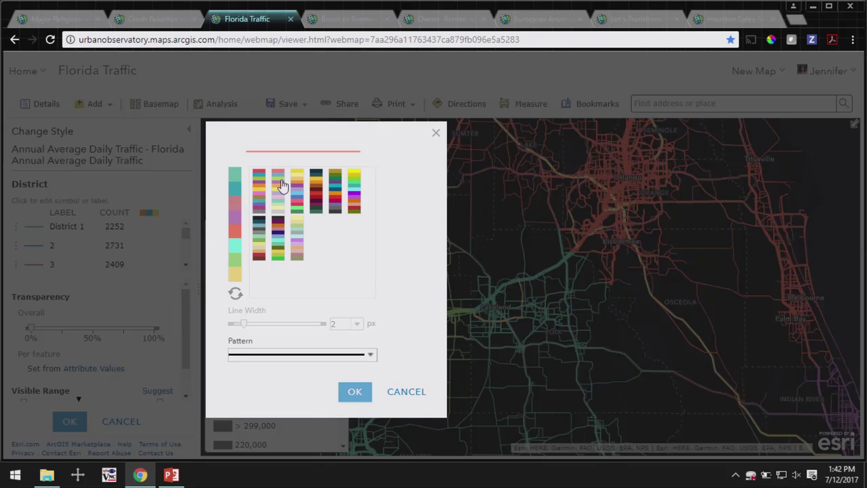
left_click(354, 199)
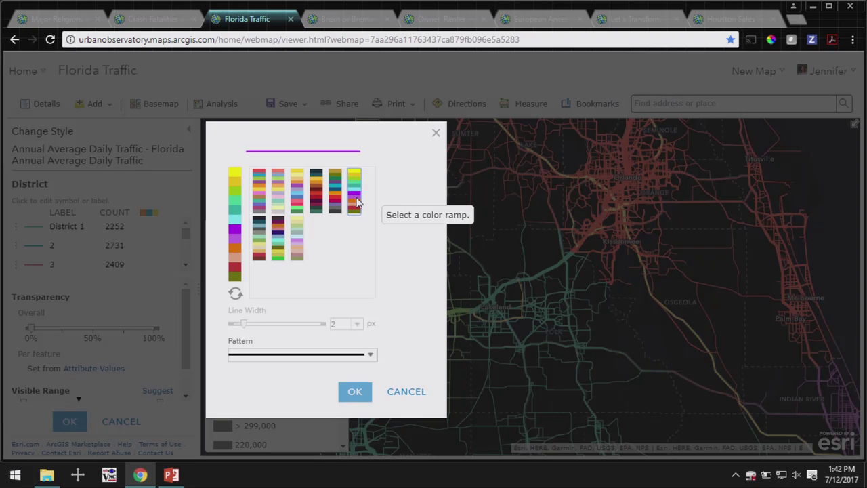
left_click(354, 396)
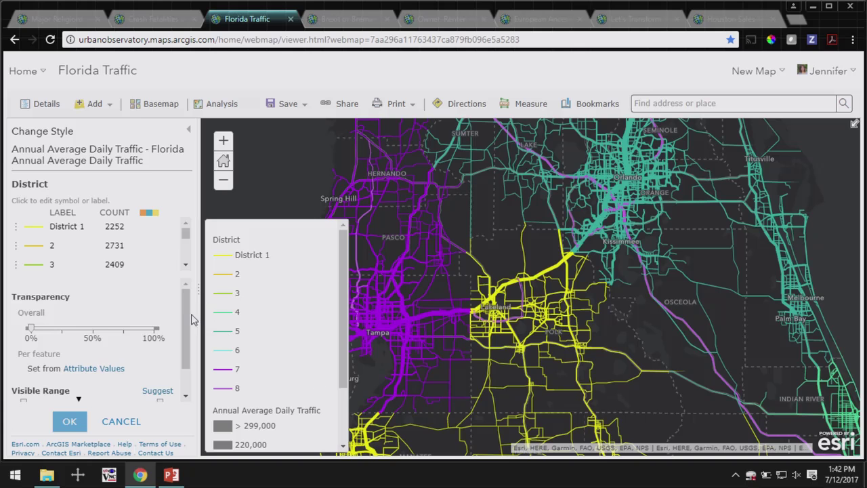
scroll(183, 339, "down", 2)
left_click(69, 421)
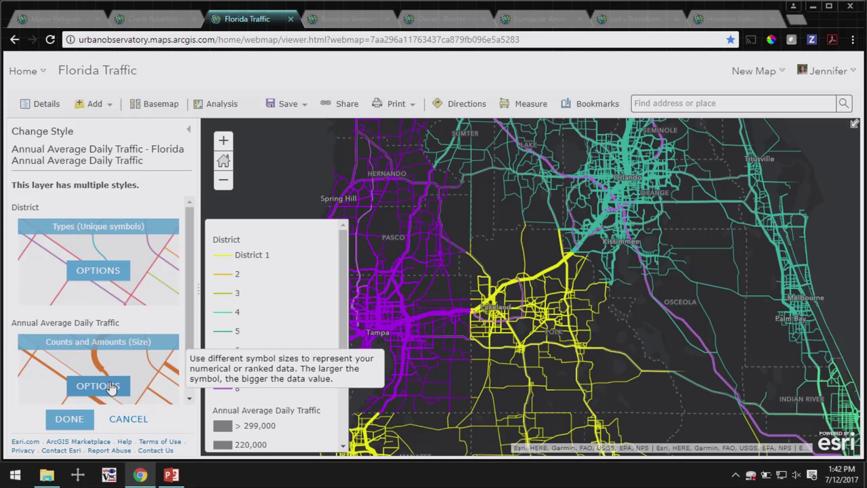
In the traffic Counts and Amounts (Size) options, try upper limits of 143,525 and 25,424, set 242,192, and review the remaining size settings
left_click(110, 386)
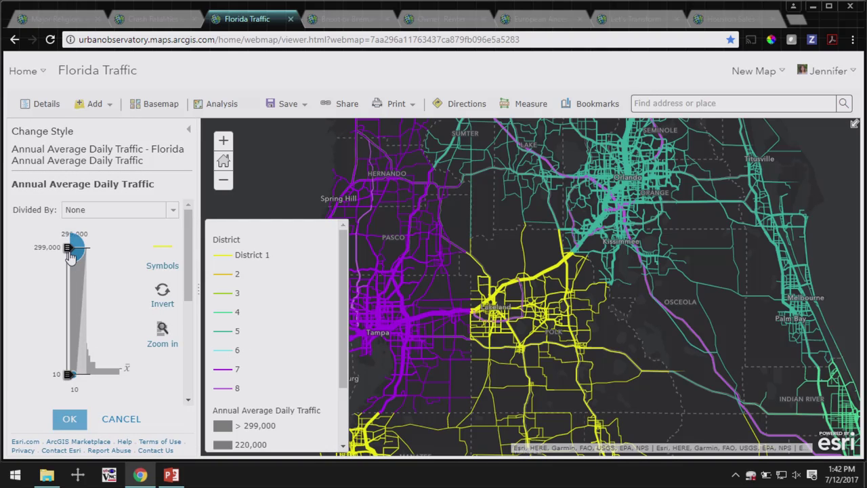
left_click_drag(70, 254, 64, 320)
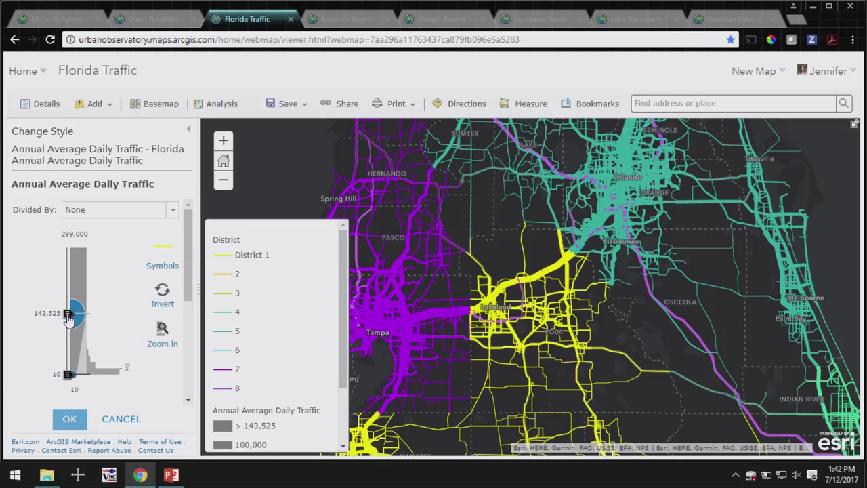
left_click_drag(70, 321, 67, 368)
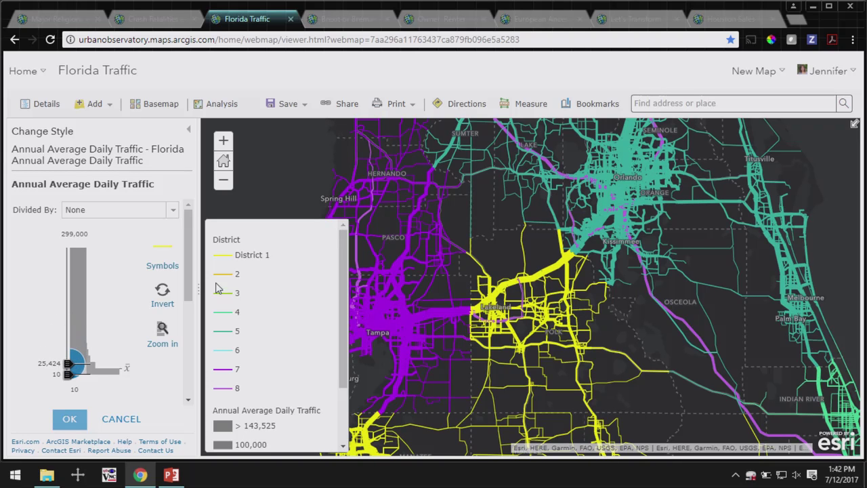
scroll(190, 266, "down", 1)
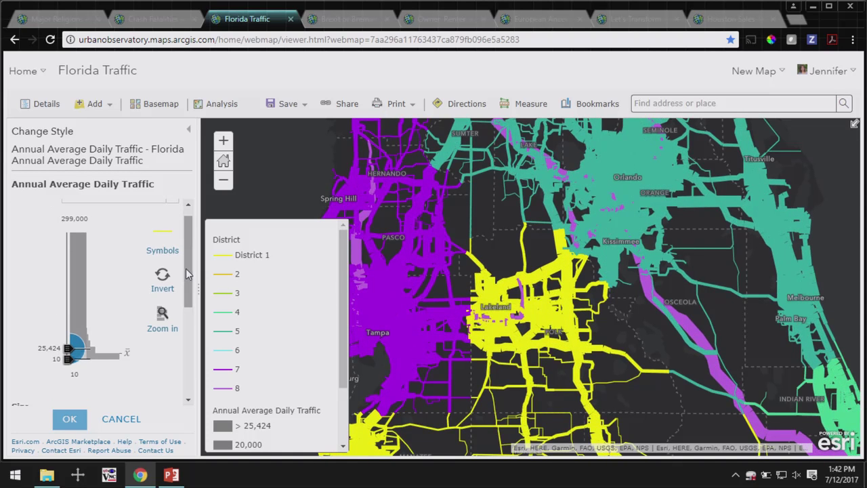
left_click_drag(67, 346, 67, 257)
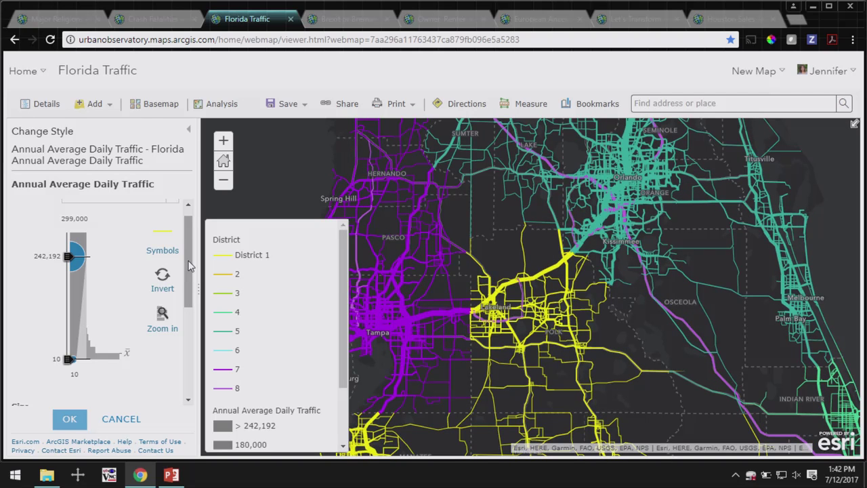
left_click_drag(190, 267, 188, 350)
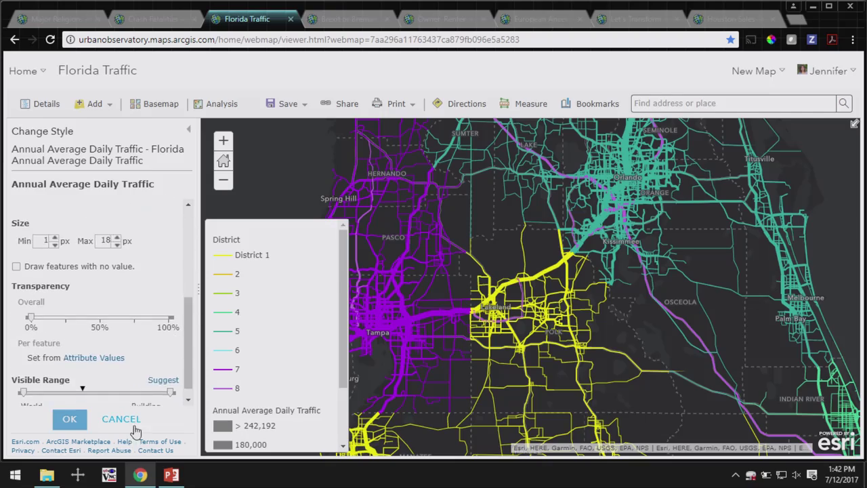
Switch to the PowerPoint slide show and advance to the "Using Color and Size" slide
left_click(173, 476)
left_click(674, 449)
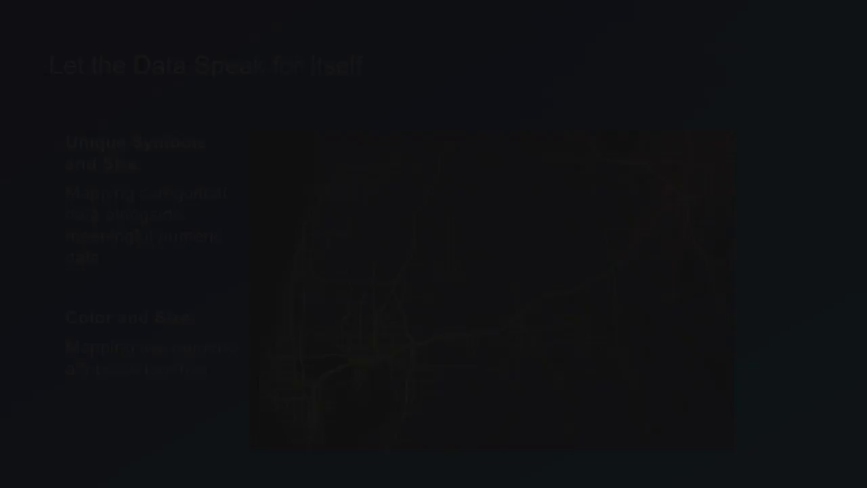
key("Right")
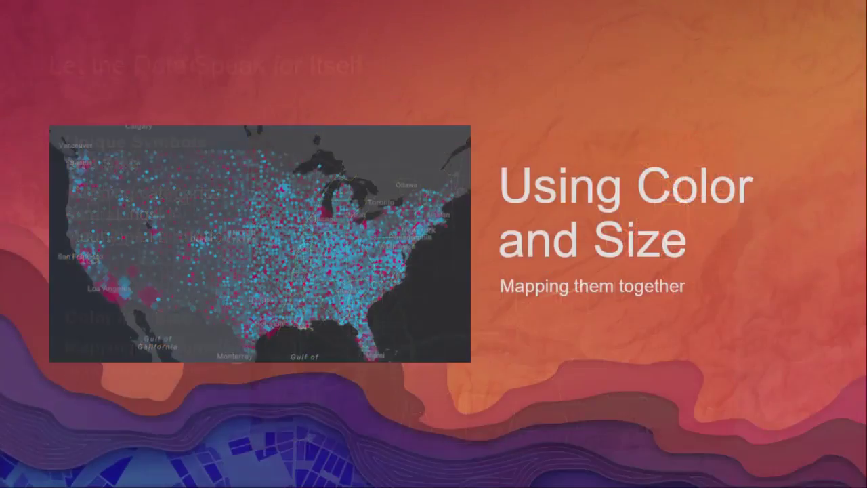
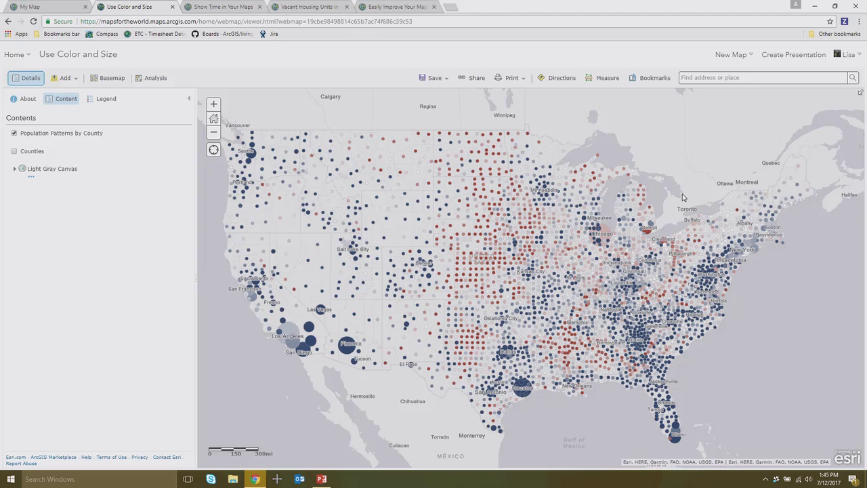
Show the Population Patterns by County legend and examine the color and size symbols around Chicago and across the country
left_click(61, 134)
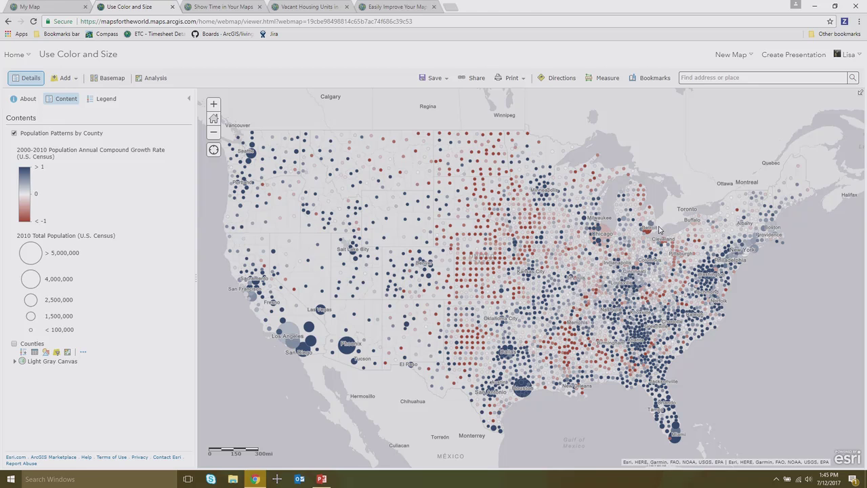
scroll(646, 236, "up", 1)
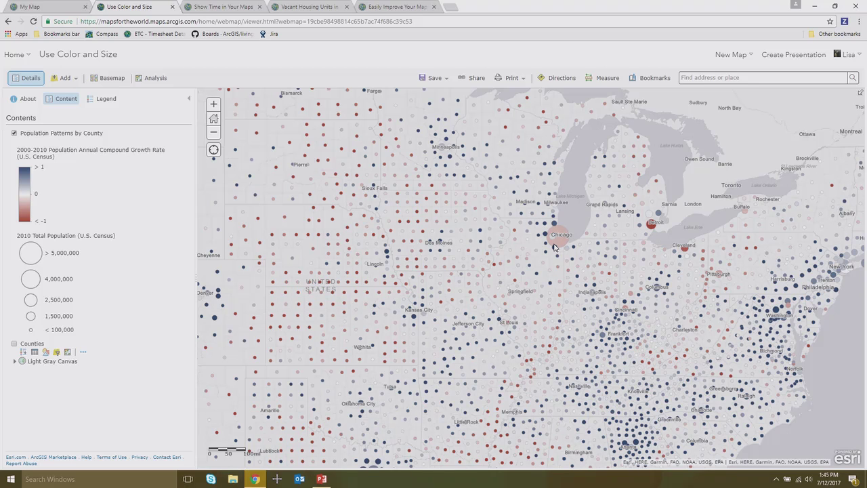
scroll(509, 233, "down", 1)
left_click_drag(497, 244, 531, 235)
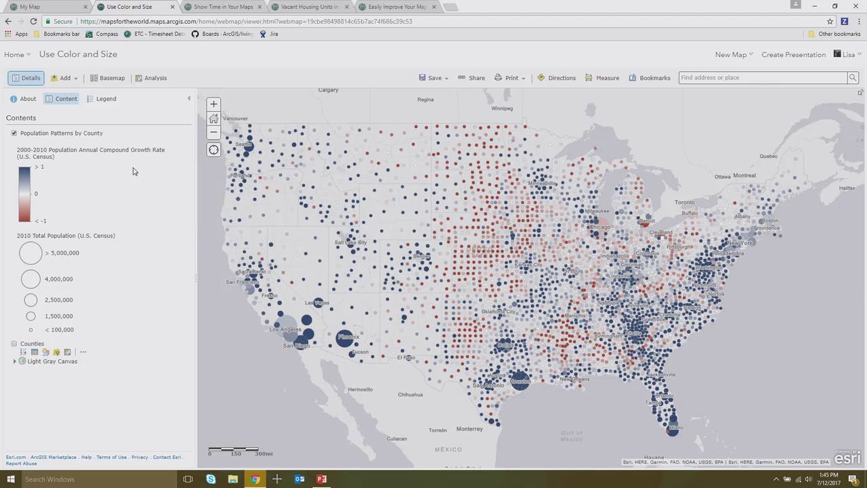
Collapse the Population Patterns by County legend, hide that layer, and turn on the Counties layer
left_click(61, 133)
left_click(14, 134)
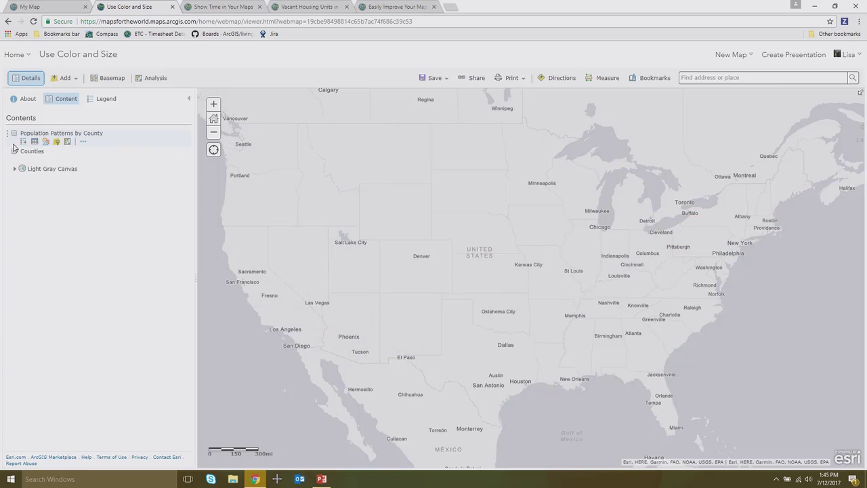
left_click(14, 151)
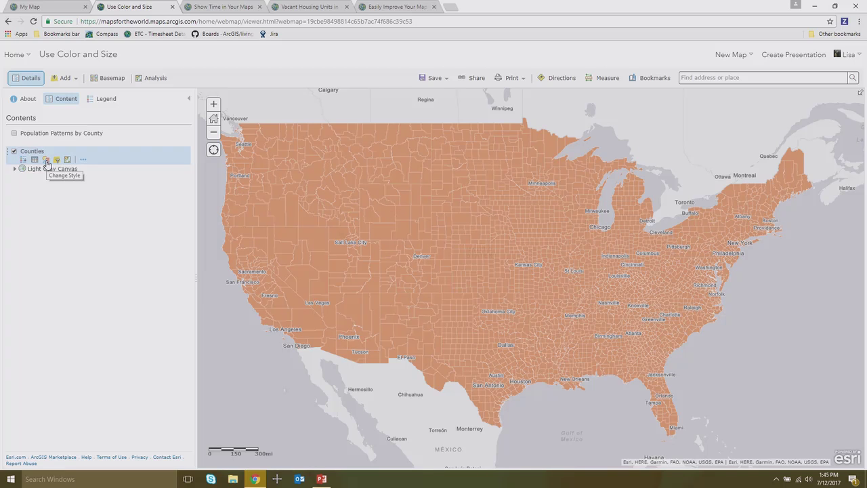
Style the Counties layer by the 2000-2010 Population Annual Compound Growth Rate (U.S. Census) attribute
left_click(46, 160)
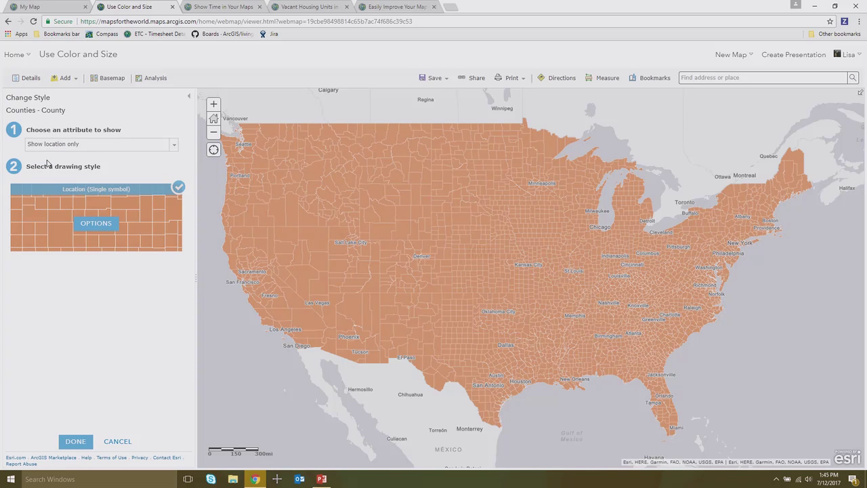
left_click(105, 145)
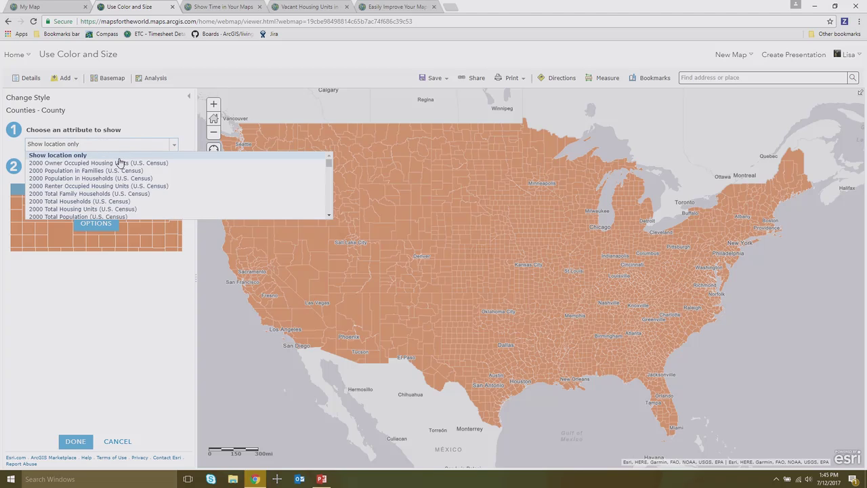
scroll(122, 168, "down", 4)
scroll(155, 176, "up", 2)
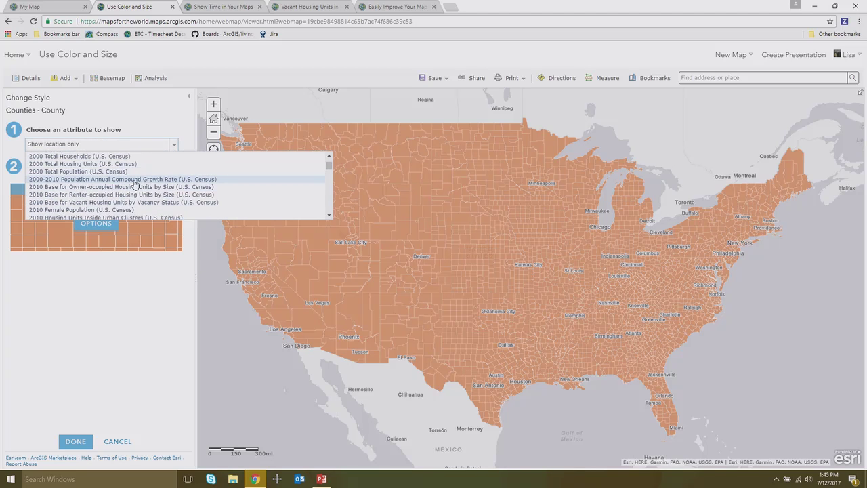
left_click(133, 180)
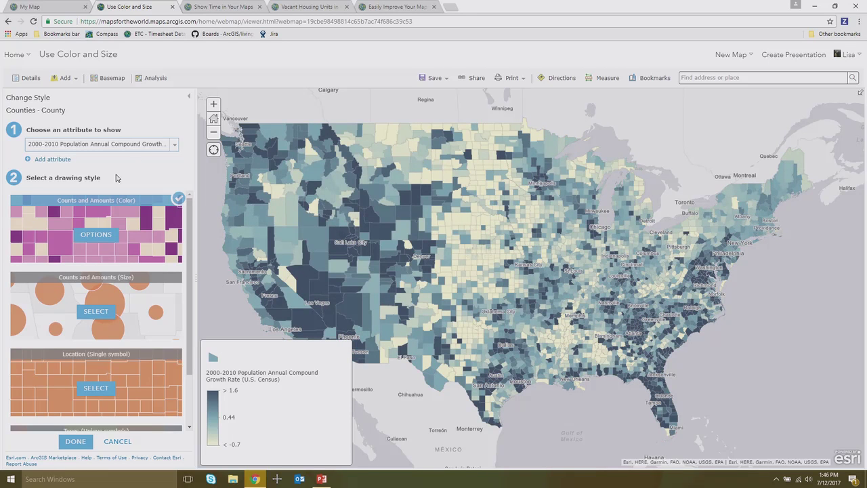
Set the theme of the Counties layer's growth rate color style to Above and Below
left_click(102, 232)
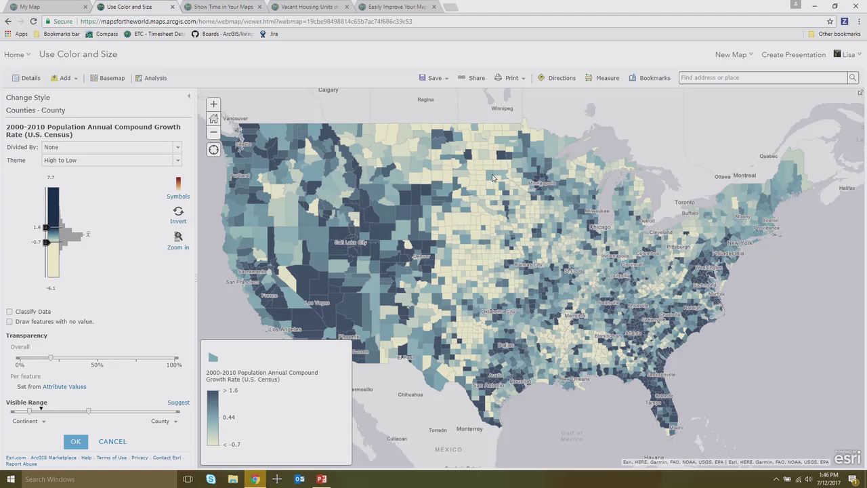
left_click_drag(265, 269, 300, 261)
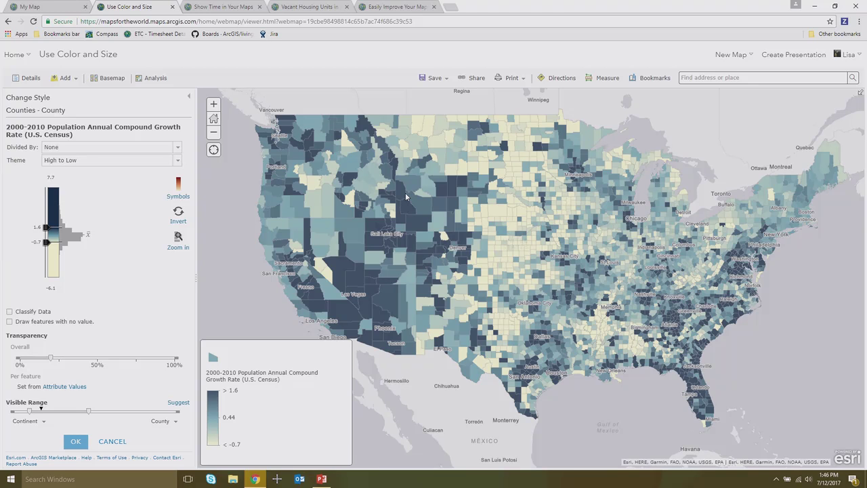
left_click(148, 161)
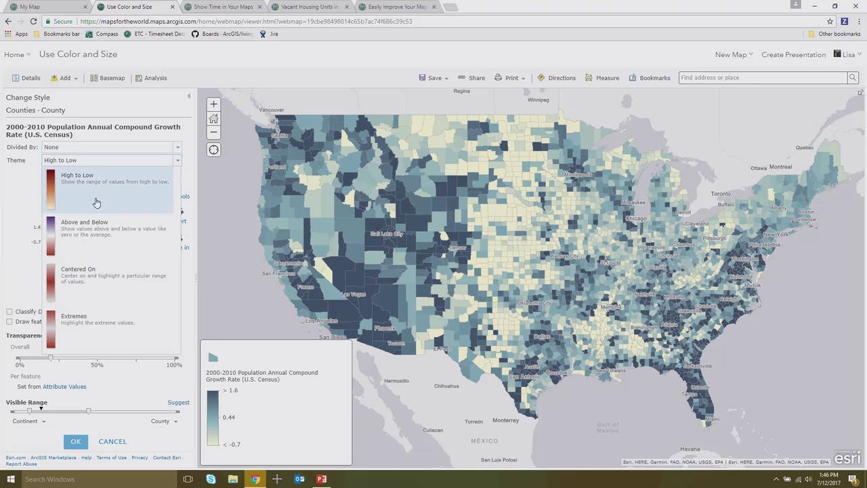
left_click(99, 239)
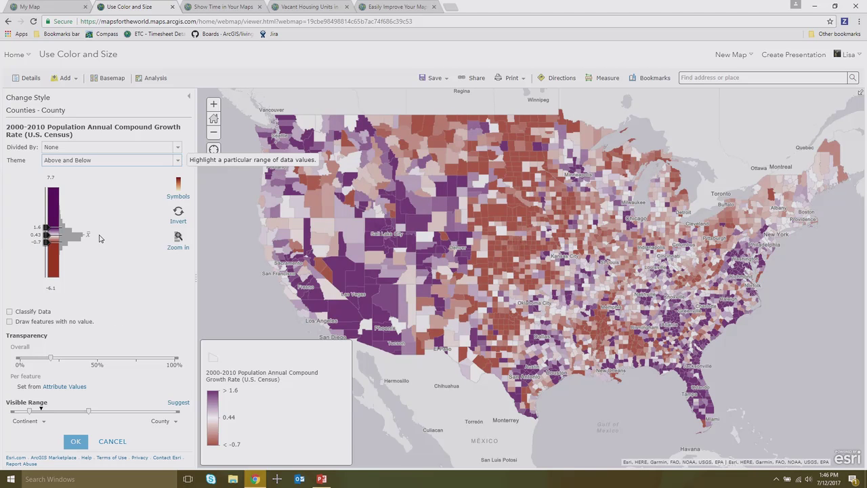
Change the Counties fill to the diverging color ramp running from dark blue through white to red
left_click(179, 186)
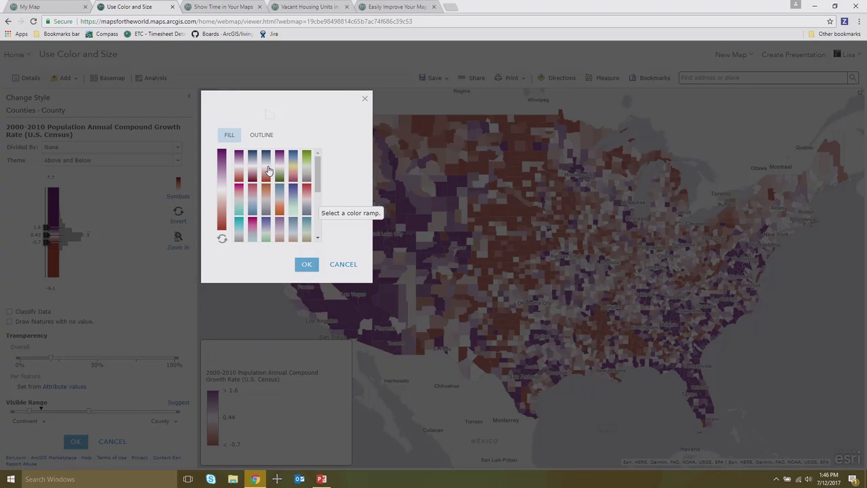
left_click(268, 170)
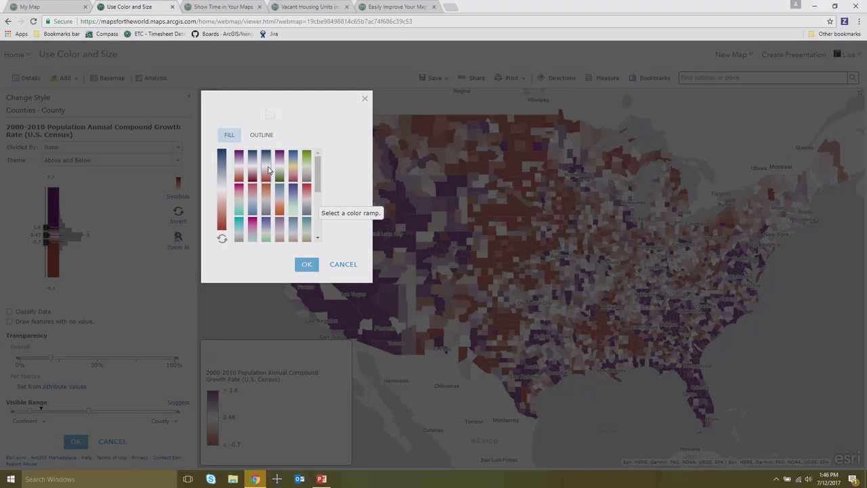
left_click(307, 265)
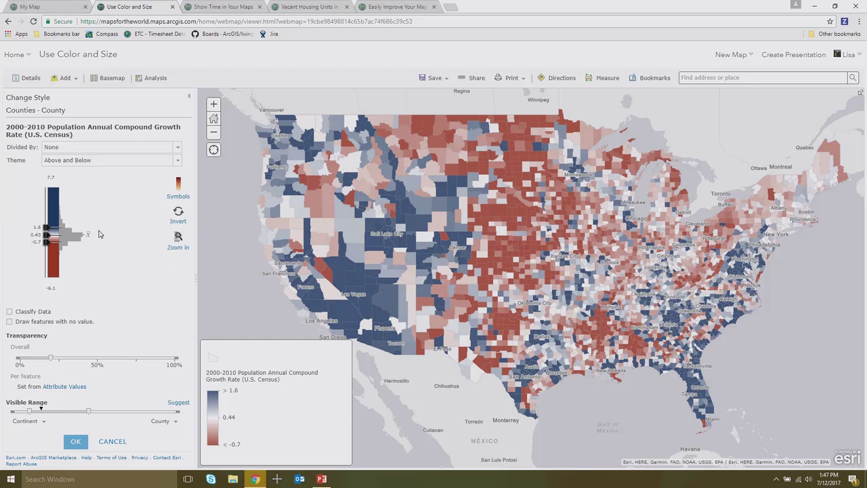
Center the growth rate color ramp on 0 with an upper limit of 1 and a lower limit of -1, and accept the color settings
left_click(36, 234)
type("0")
key("Return")
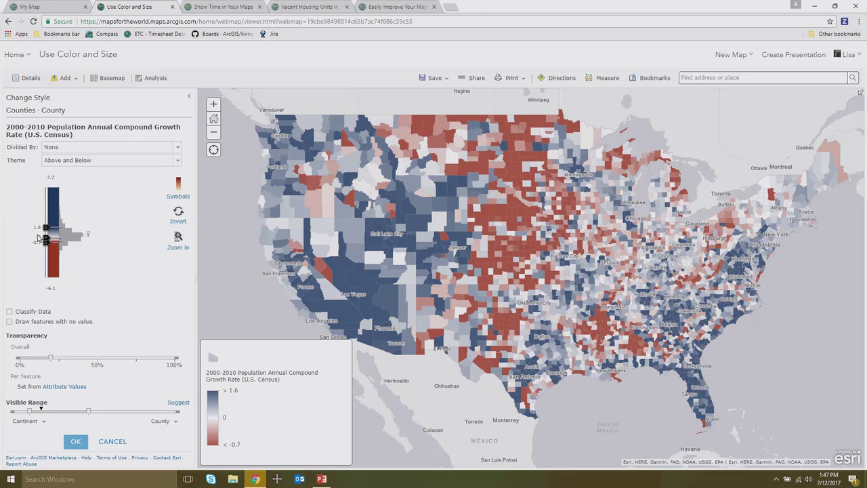
left_click(37, 229)
type("1")
key("Return")
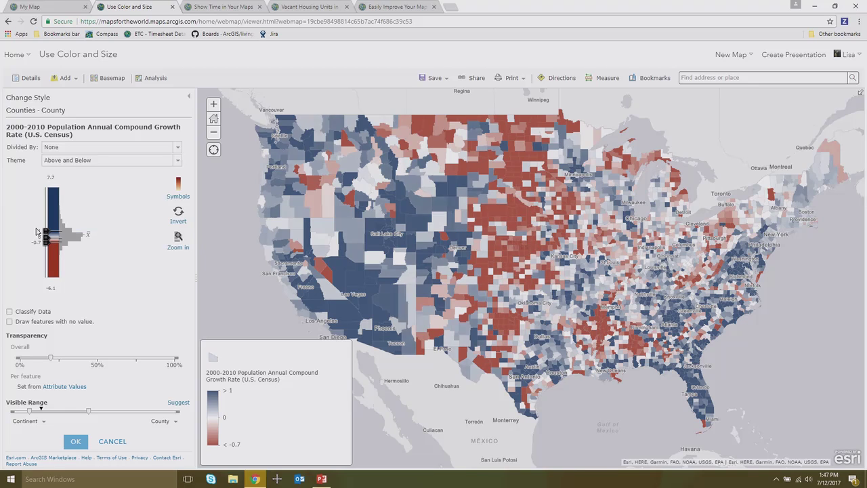
left_click(38, 246)
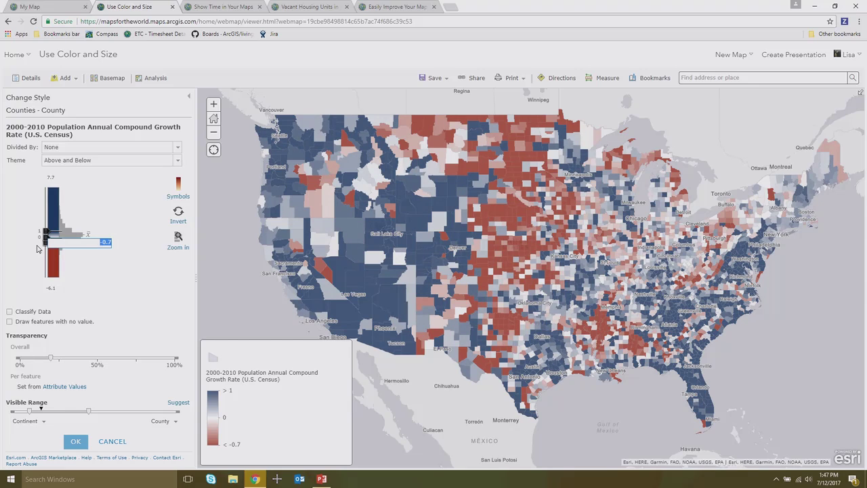
type("-1")
key("Return")
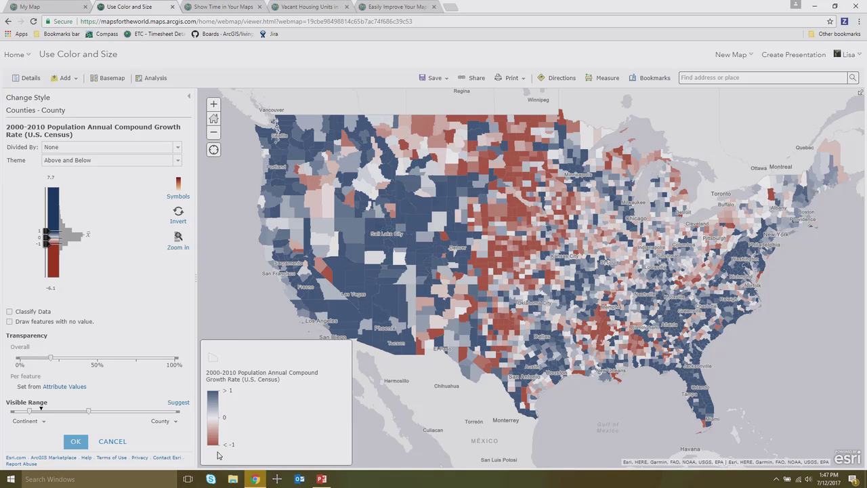
left_click(78, 442)
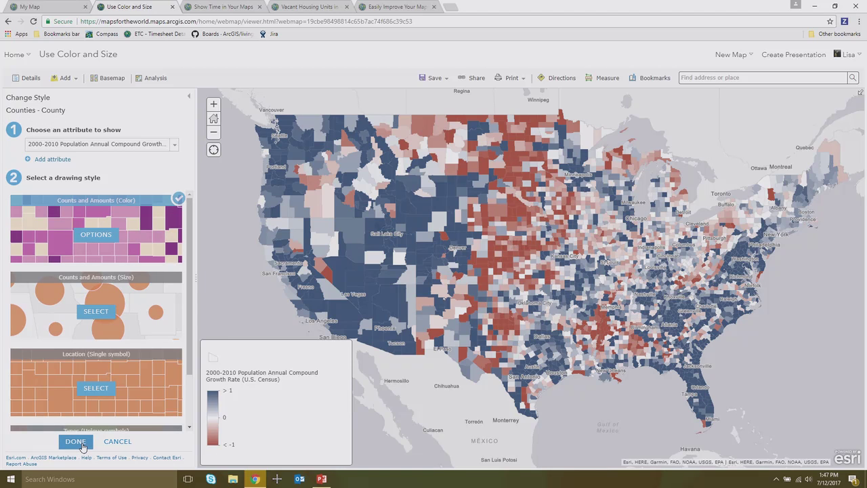
Add 2010 Total Population (U.S. Census) as the second attribute of the Counties style
left_click(52, 161)
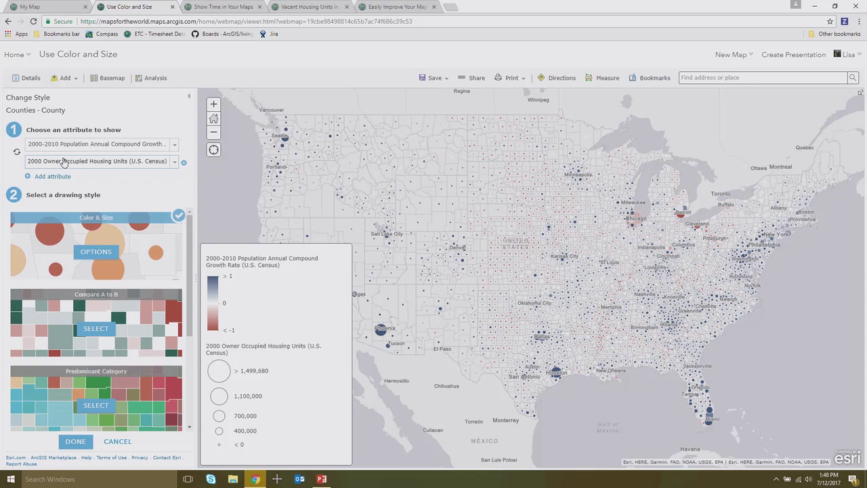
left_click(60, 162)
scroll(124, 194, "down", 6)
scroll(124, 194, "down", 5)
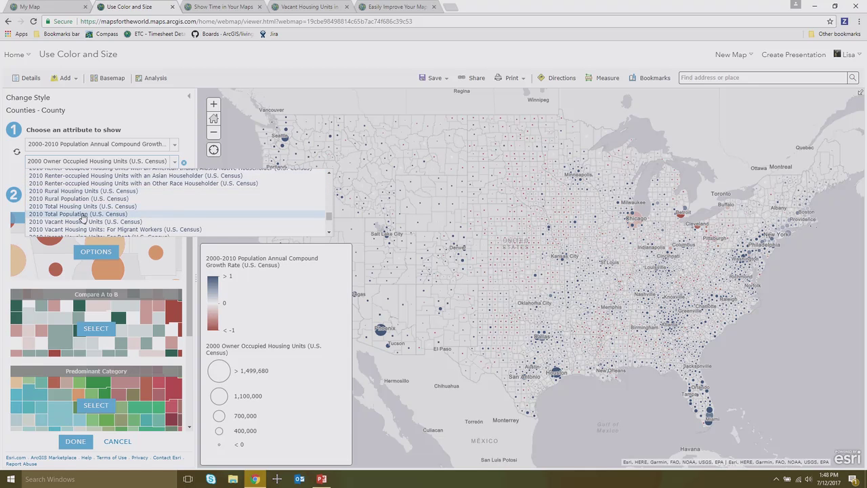
left_click(83, 214)
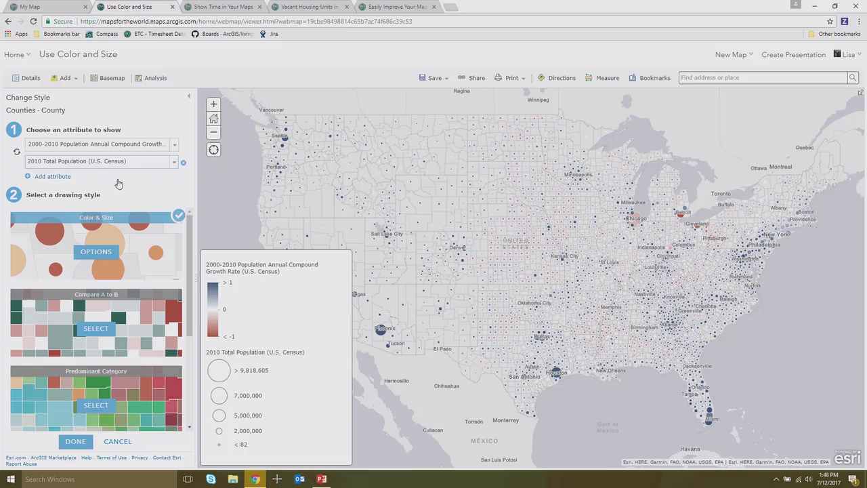
Remove the county polygon outlines in the size options for 2010 Total Population
left_click(95, 251)
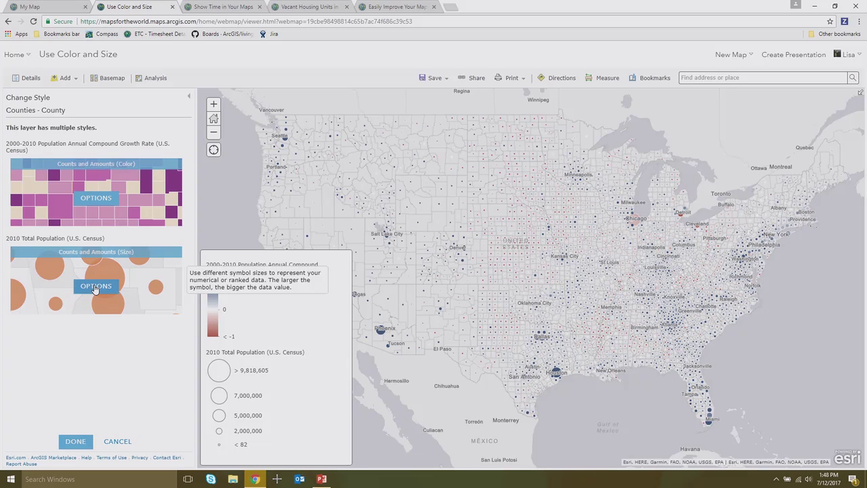
left_click(95, 287)
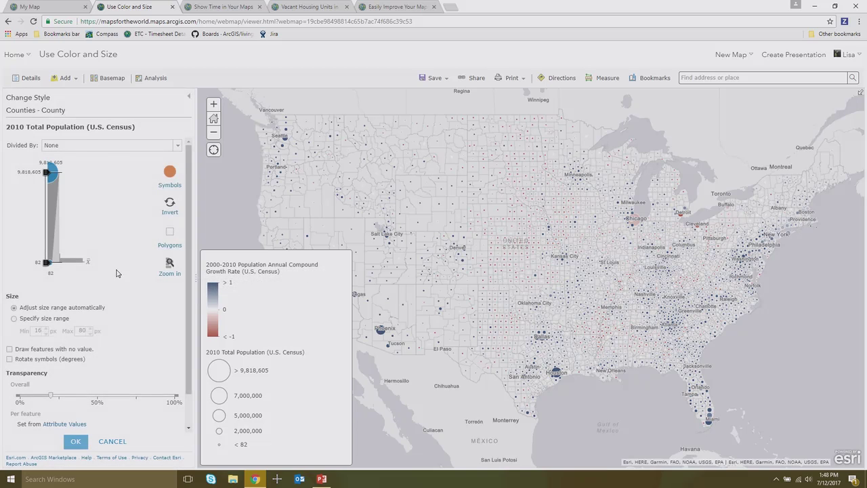
left_click(170, 237)
left_click(256, 138)
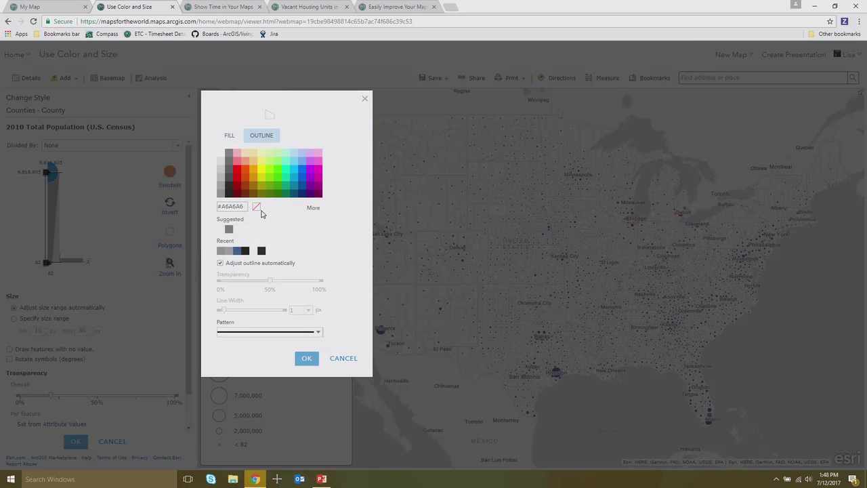
left_click(257, 208)
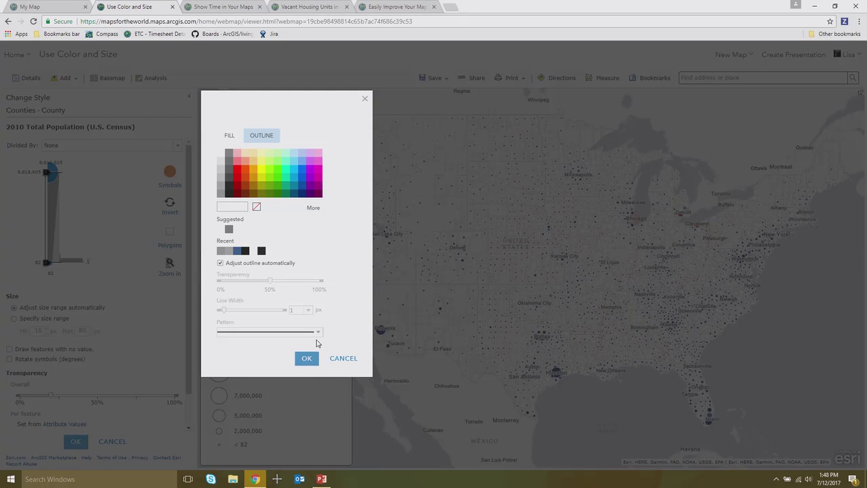
left_click(307, 358)
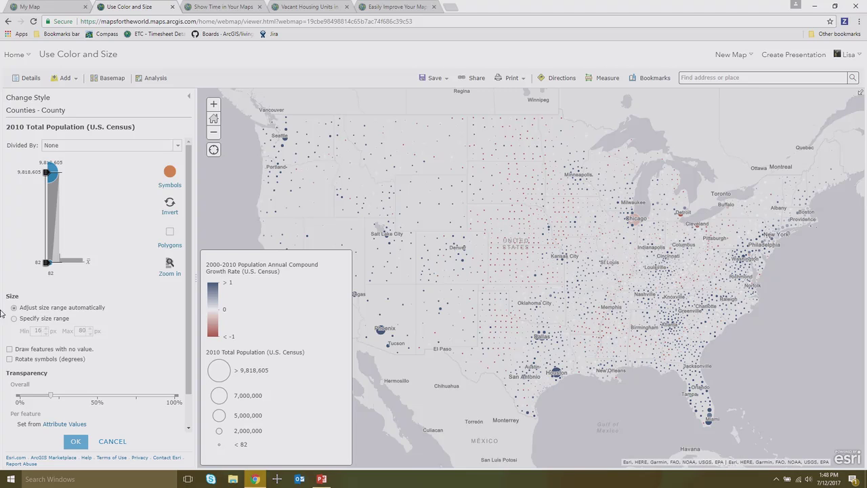
Specify the symbol size range manually with a minimum size of 6 px
left_click(14, 319)
left_click(44, 332)
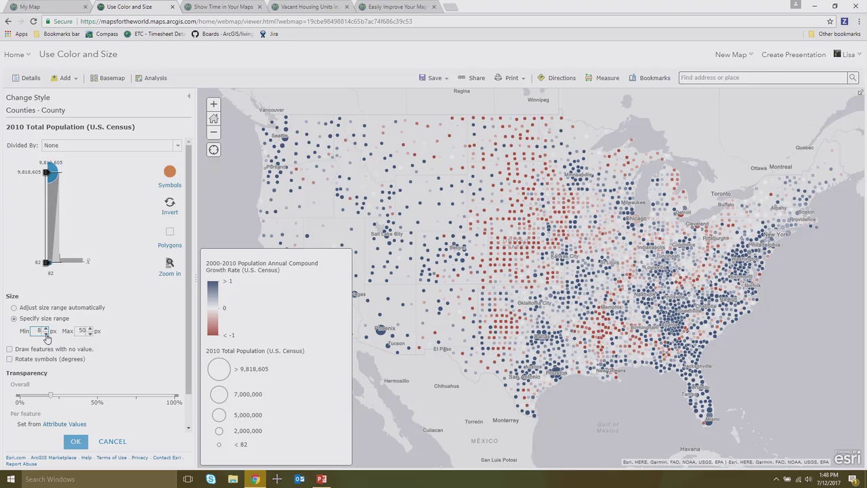
left_click(45, 335)
left_click(46, 334)
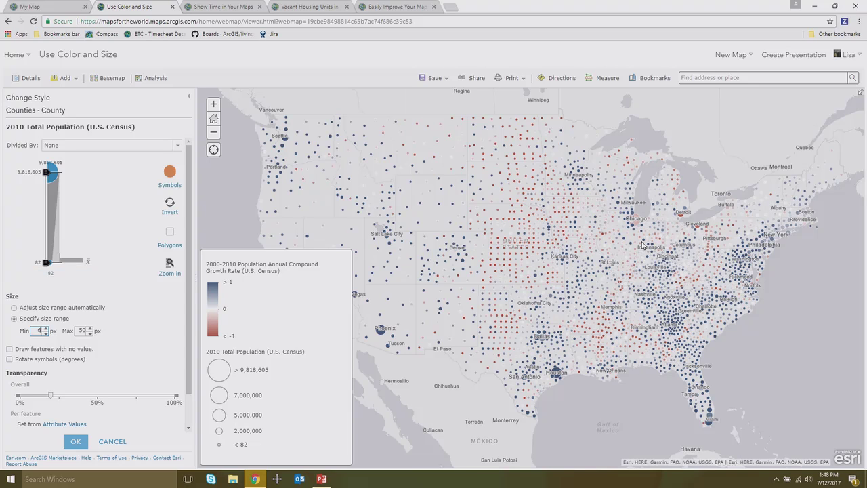
Set the upper population limit for the symbol sizes to 2,000,000
left_click_drag(46, 173, 45, 224)
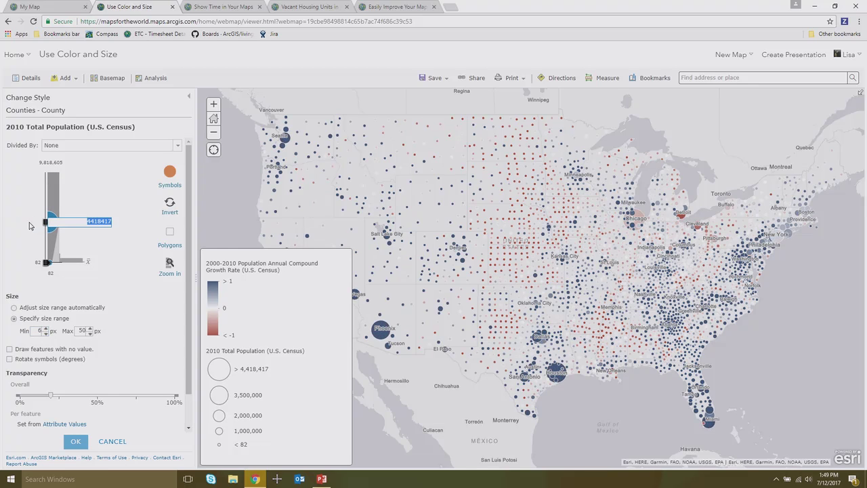
left_click(31, 221)
type("2000000")
key("Return")
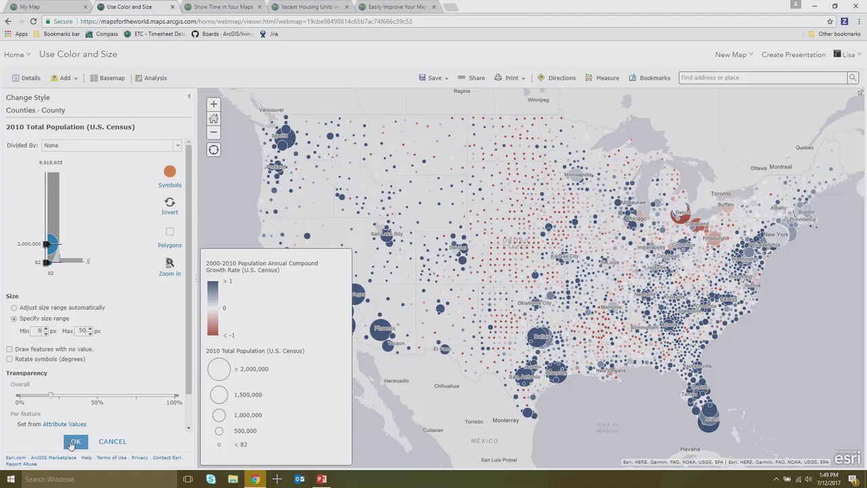
Switch to PowerPoint, show the Intermission slide, exit the slide show, and return to the web map in the browser
left_click(322, 479)
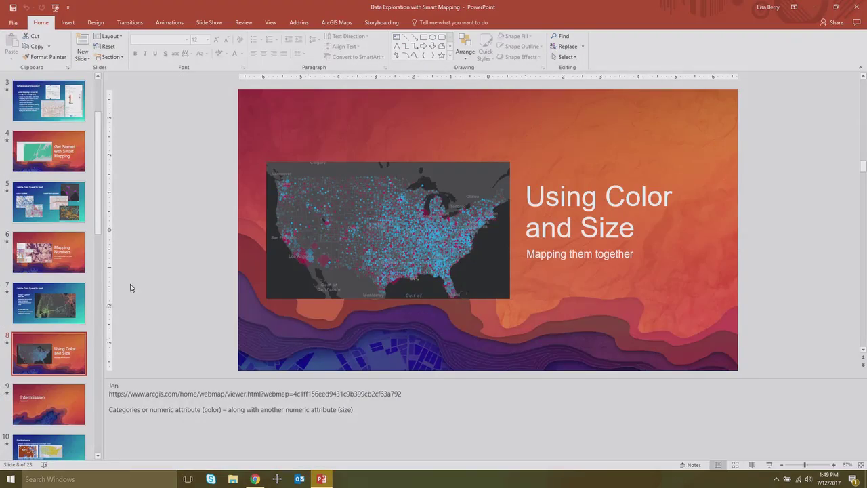
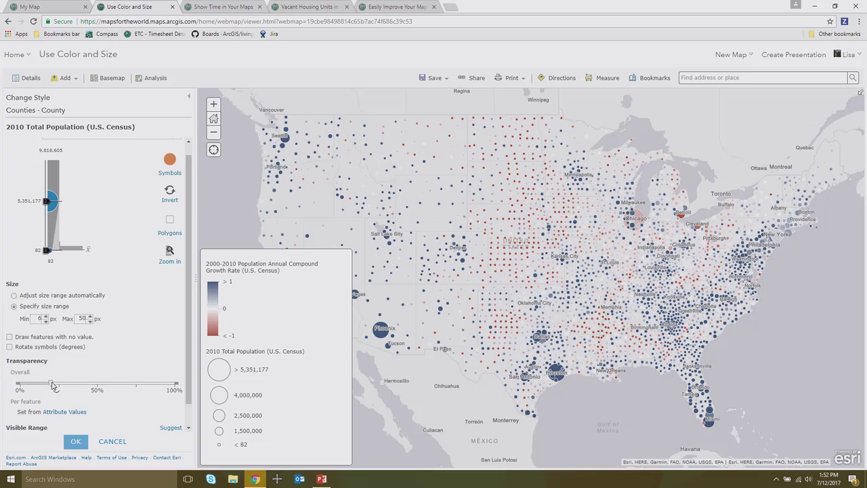
left_click(320, 479)
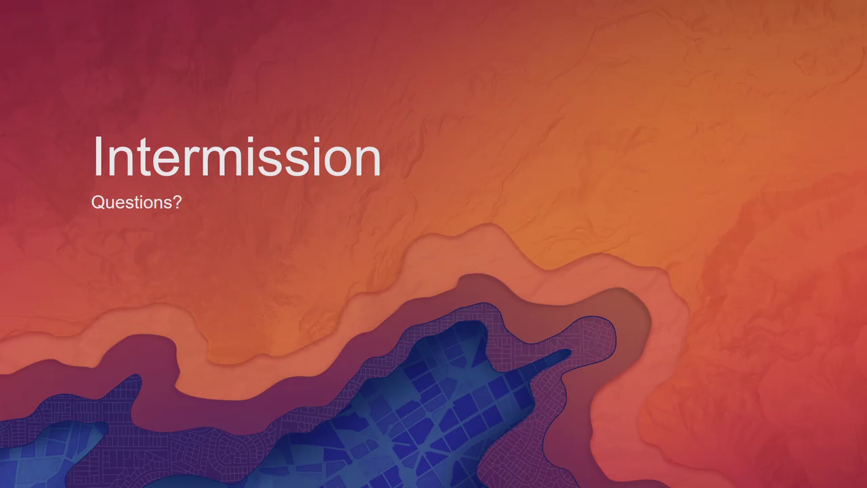
key("Escape")
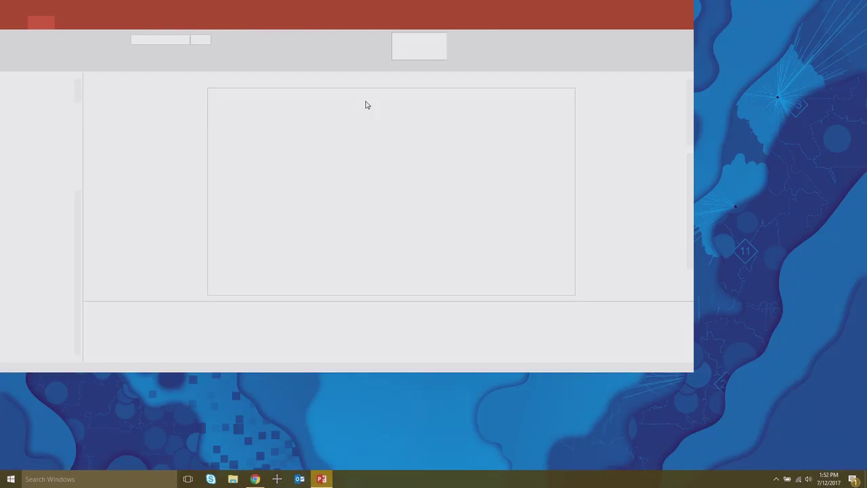
key("super+Up")
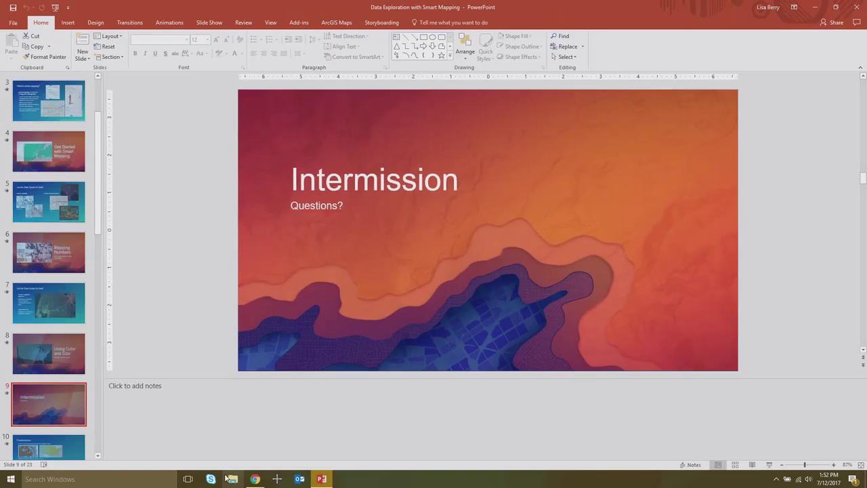
left_click(319, 477)
double_click(524, 15)
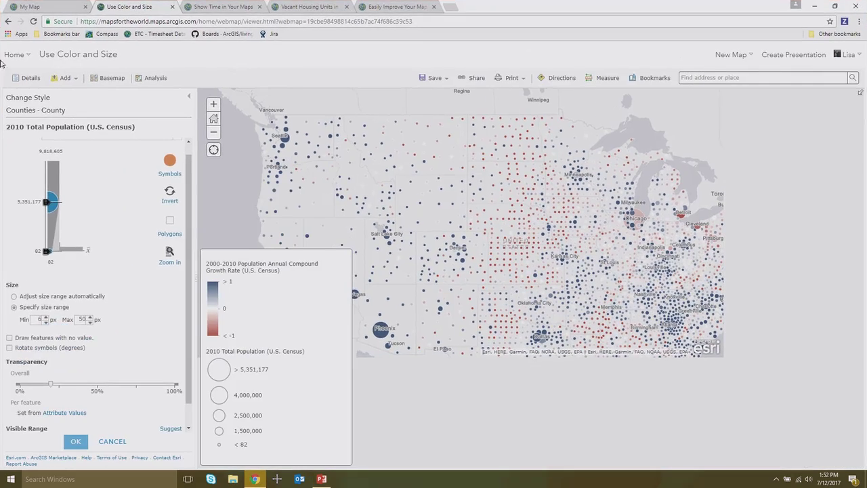
Switch to My Map and cancel the style changes on the Housing Demographics in the 2010 Census layer
left_click(27, 7)
left_click(111, 442)
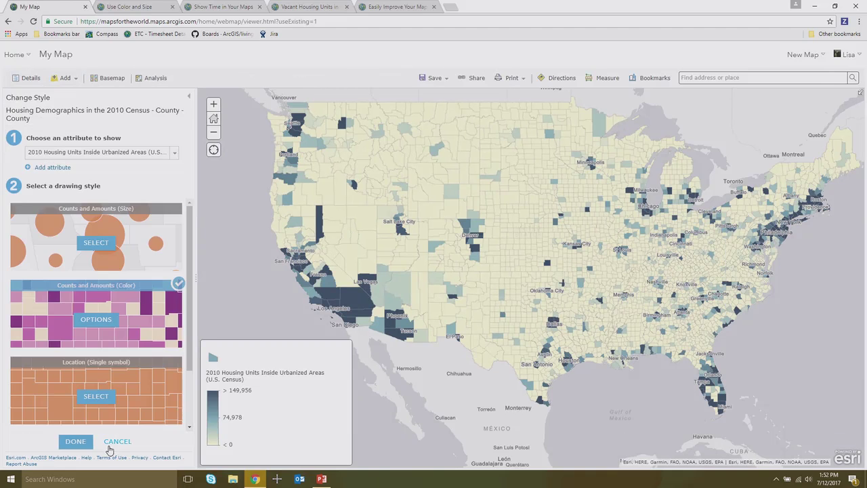
left_click(110, 445)
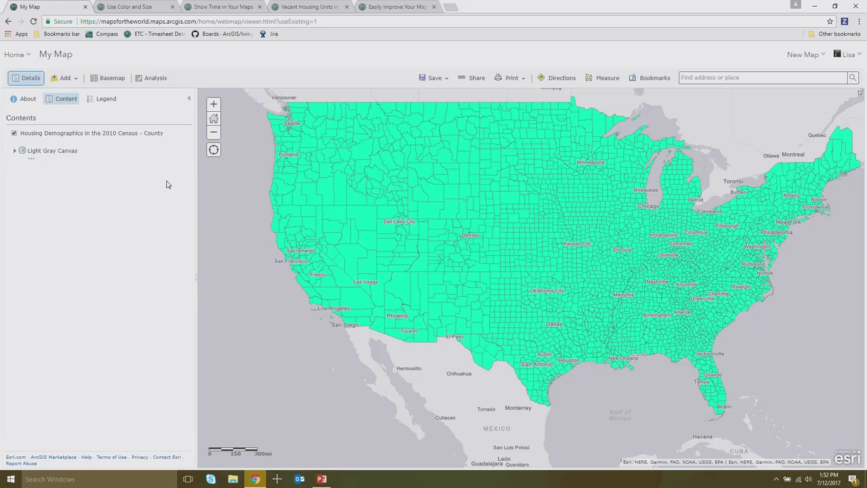
View the style options of the Housing Demographics in the 2010 Census layer and leave them without applying changes
mouse_move(95, 133)
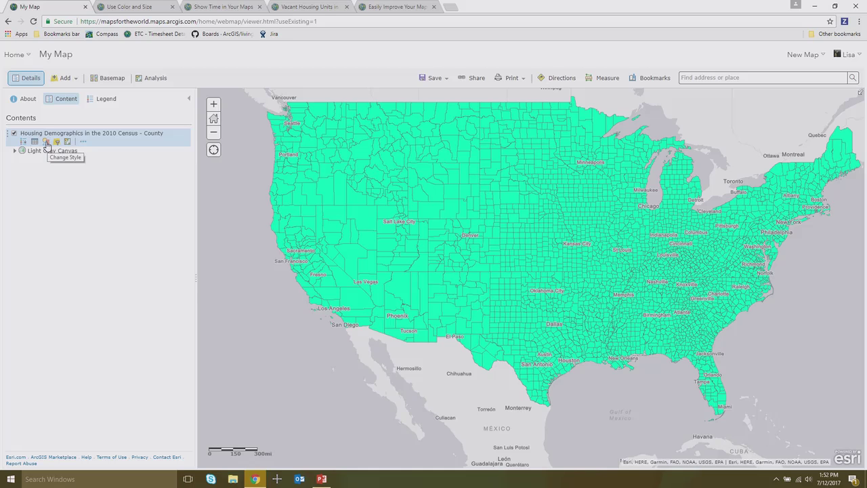
left_click(46, 142)
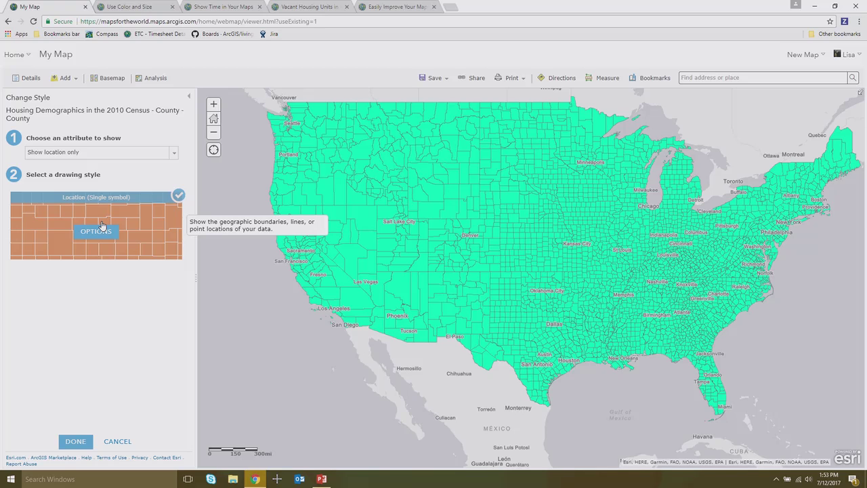
left_click(117, 442)
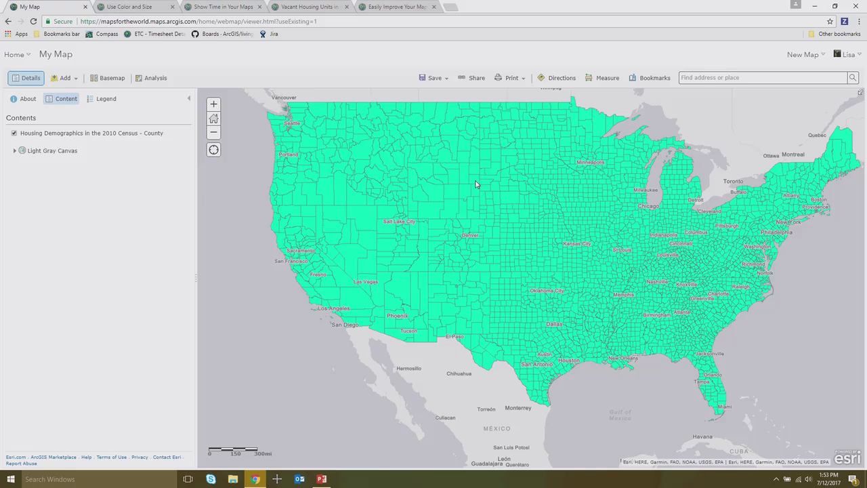
Hide the Housing Demographics in the 2010 Census - County layer so only the basemap shows
scroll(476, 184, "up", 1)
left_click(14, 134)
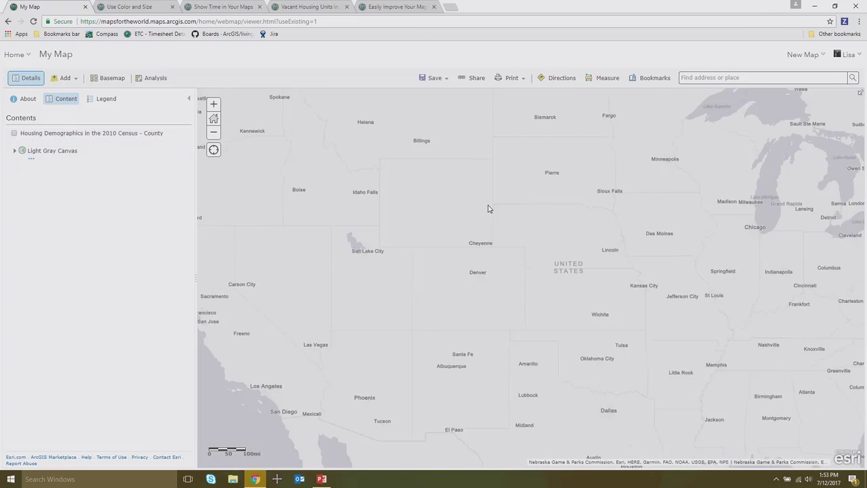
scroll(433, 216, "down", 1)
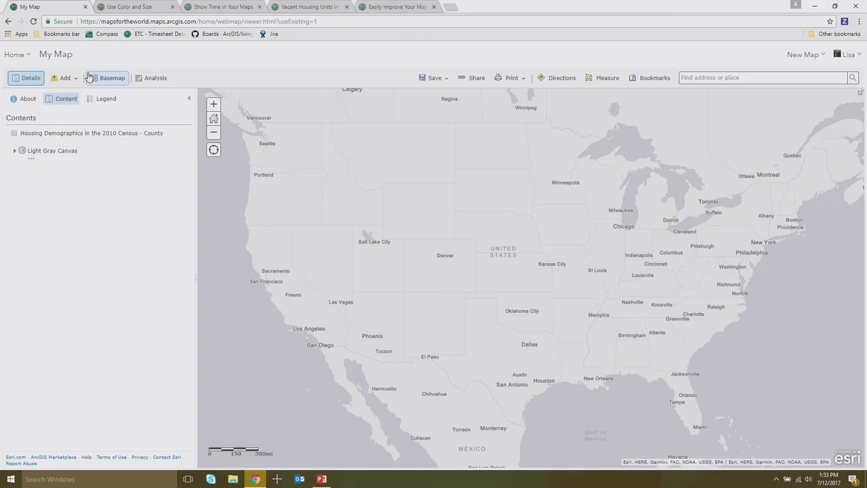
Browse the Living Atlas layers available to add and filter them by the Historical Maps category
left_click(64, 78)
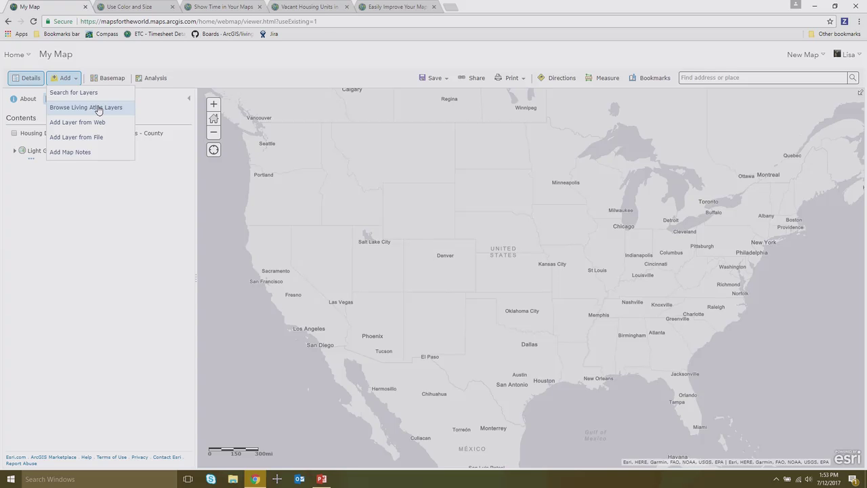
left_click(98, 107)
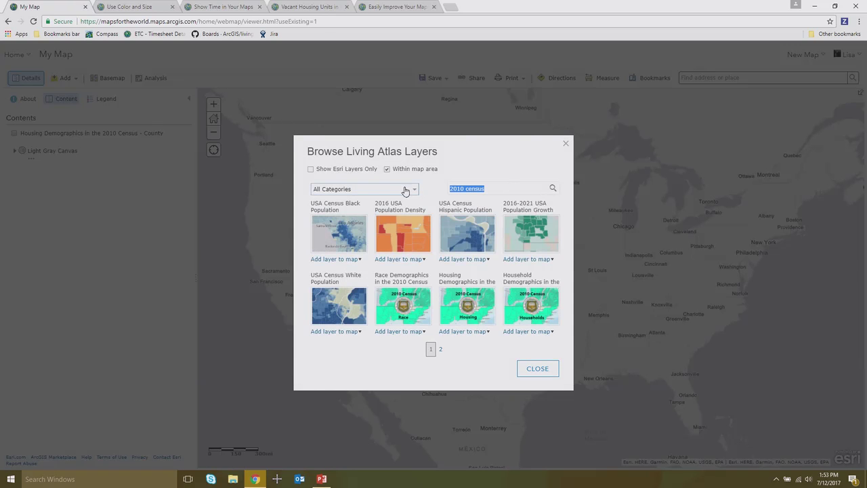
left_click(378, 192)
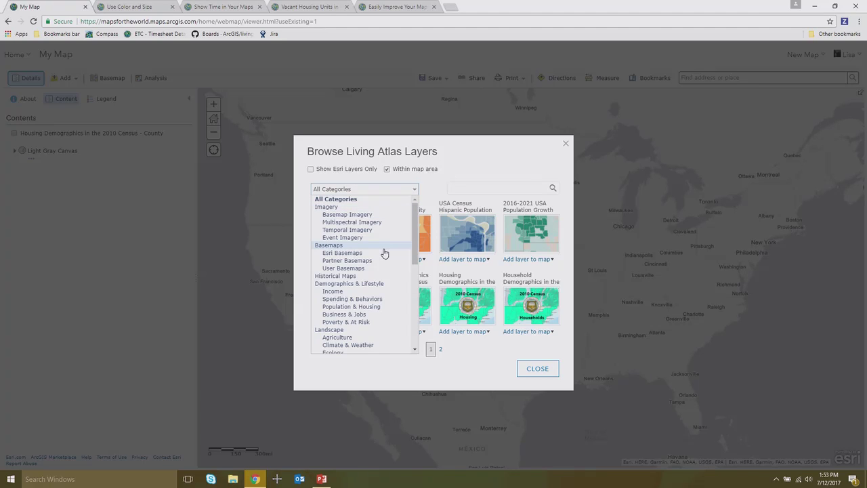
scroll(383, 252, "down", 2)
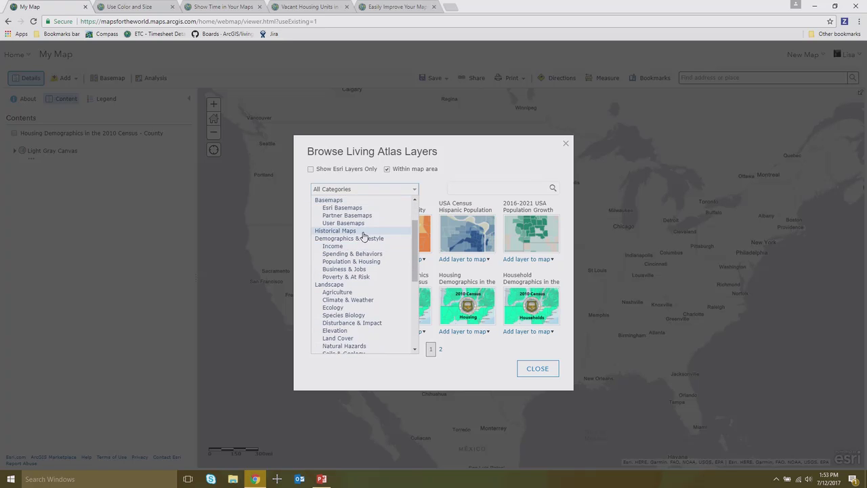
left_click(363, 233)
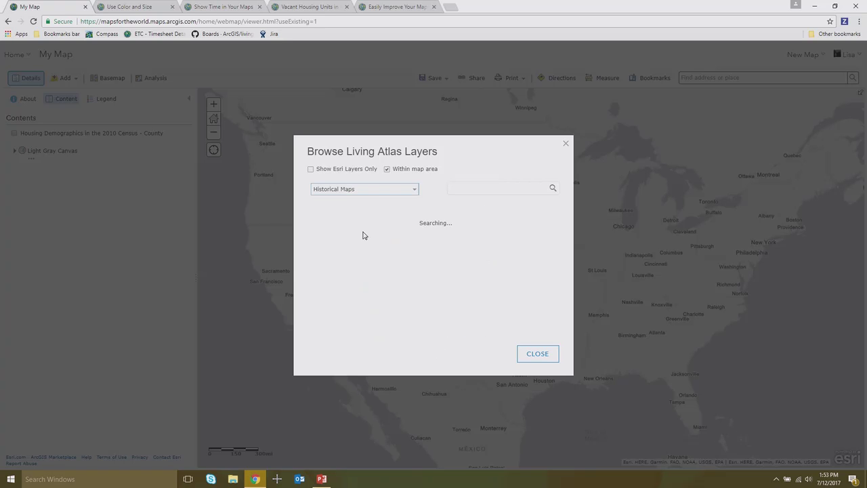
Filter the Living Atlas layers by the Landscape category and look through the remaining categories down to Boundaries & Places
left_click(411, 189)
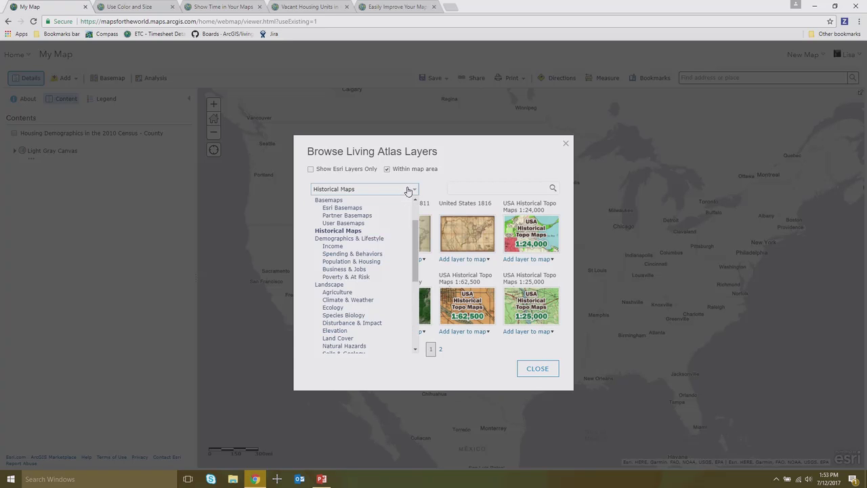
left_click(359, 285)
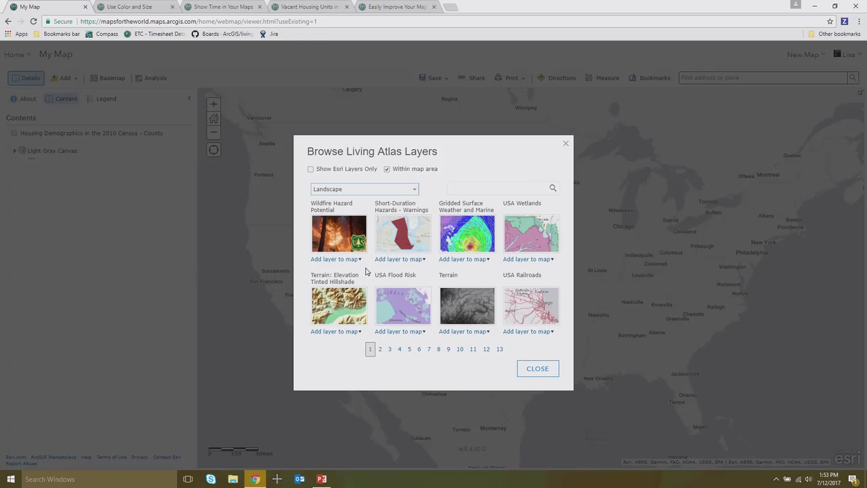
left_click(354, 189)
scroll(377, 275, "down", 4)
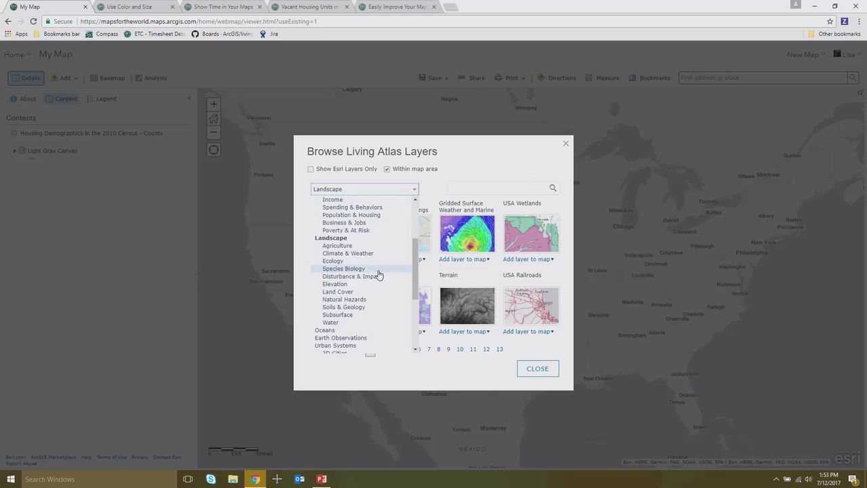
scroll(391, 285, "down", 1)
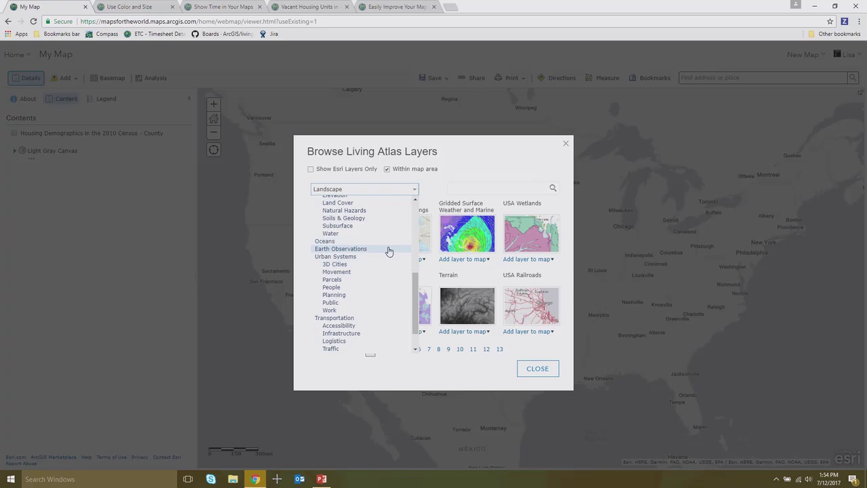
scroll(388, 248, "down", 1)
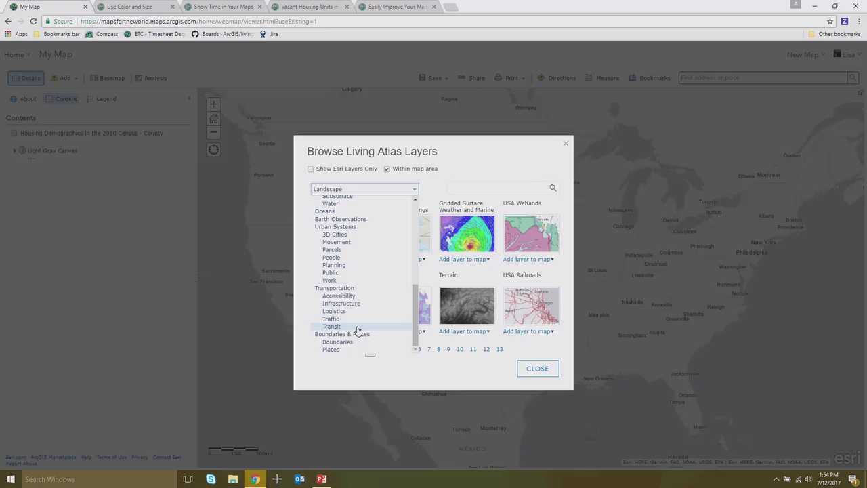
left_click(438, 182)
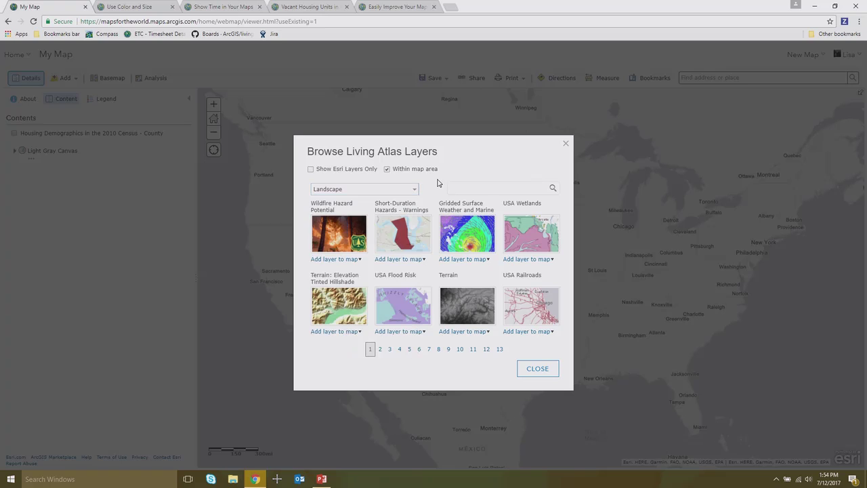
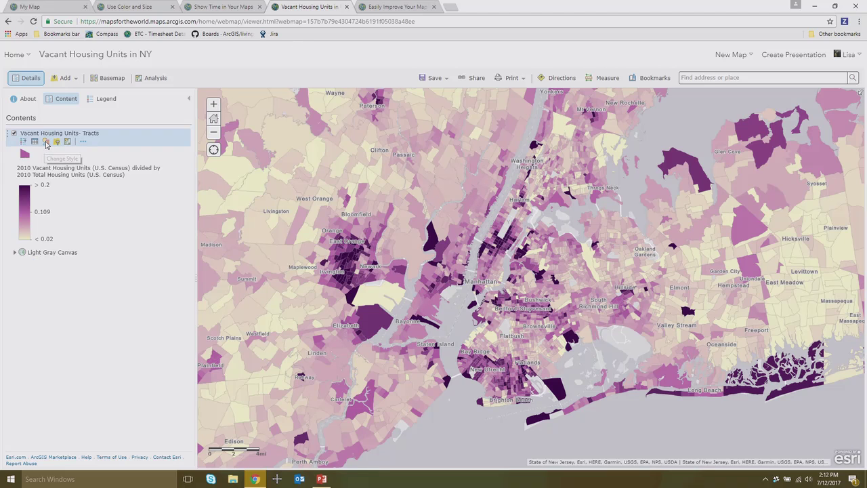
In the Vacant Housing Units- Tracts style, set the per-feature transparency from the 2010 Vacant Housing Units (U.S. Census) attribute
left_click(46, 144)
left_click(107, 241)
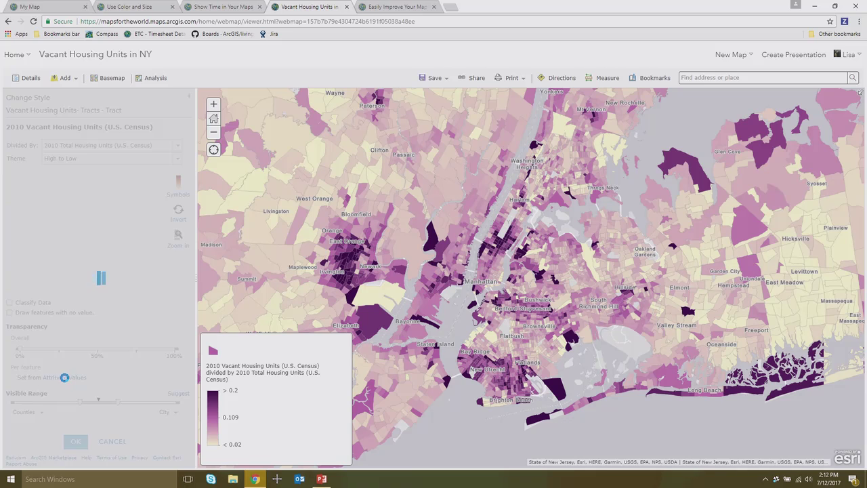
left_click(66, 384)
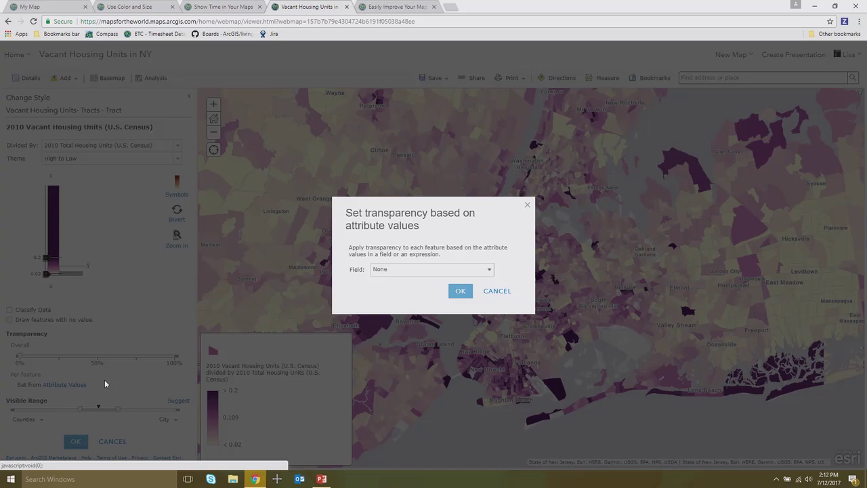
left_click(467, 271)
scroll(528, 291, "down", 10)
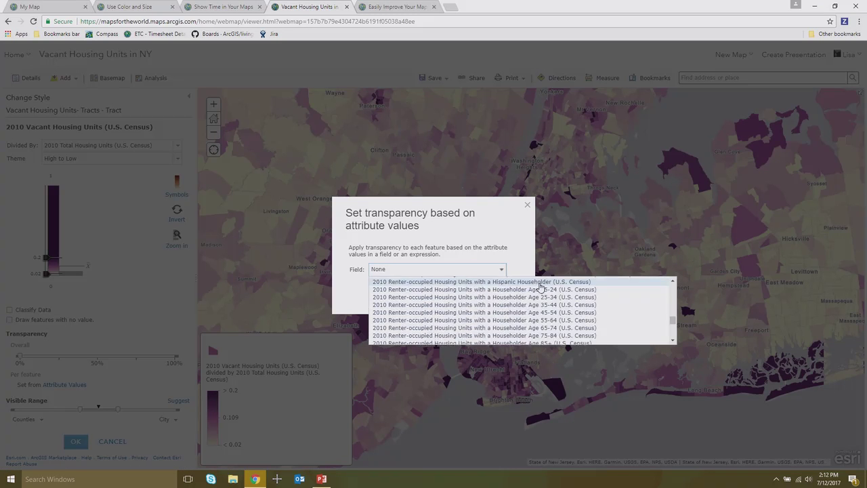
scroll(490, 308, "up", 10)
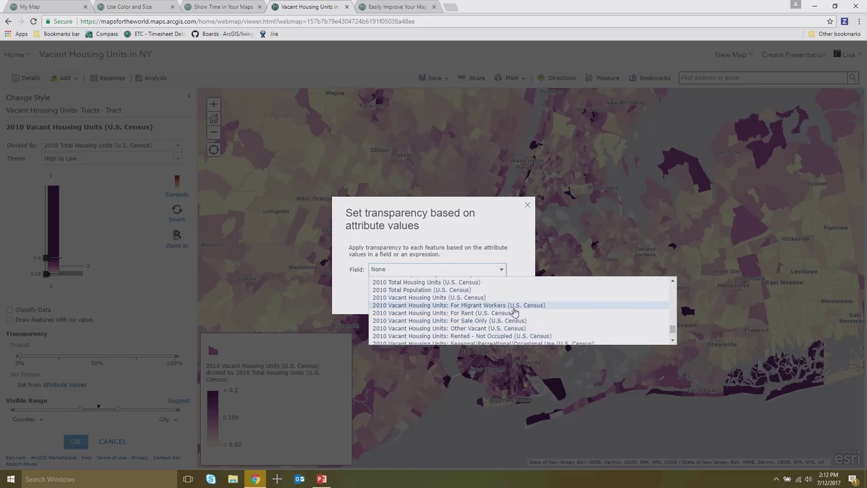
left_click(467, 299)
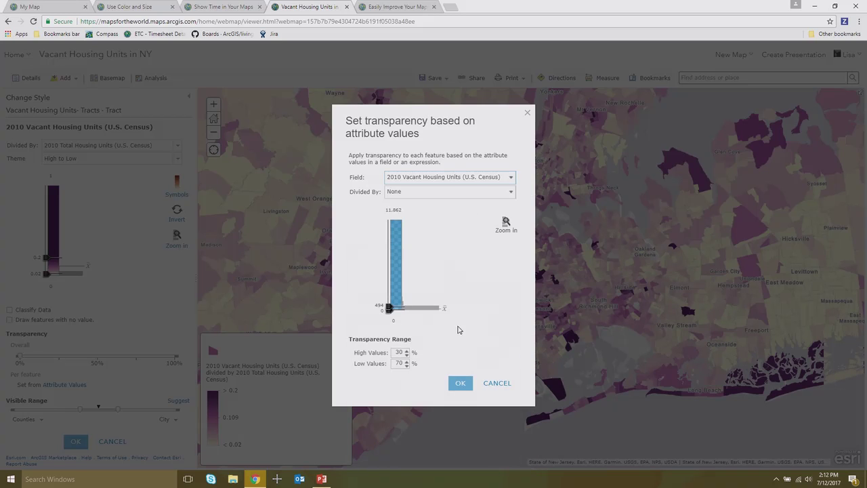
left_click(460, 384)
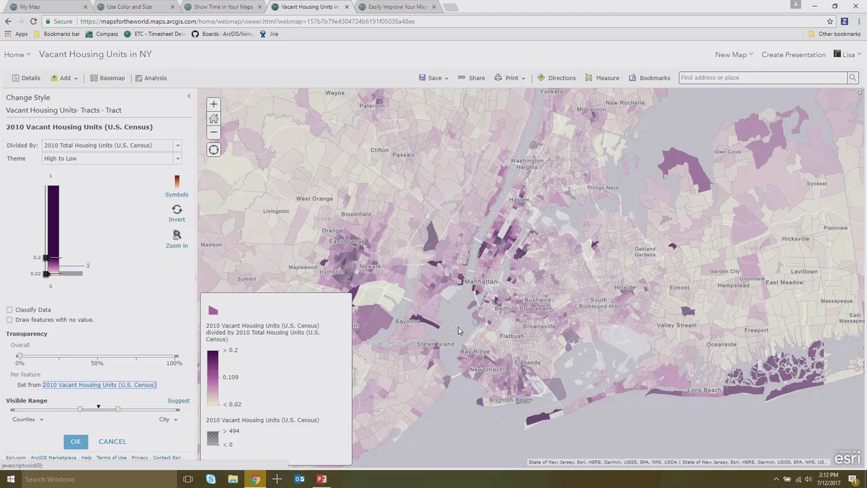
Divide the per-feature transparency attribute by 2010 Total Housing Units (U.S. Census) and apply it
left_click(95, 385)
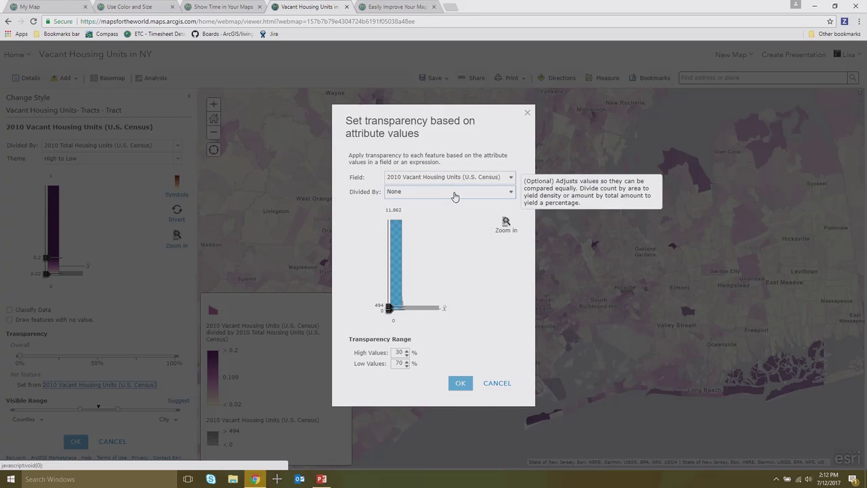
left_click(458, 192)
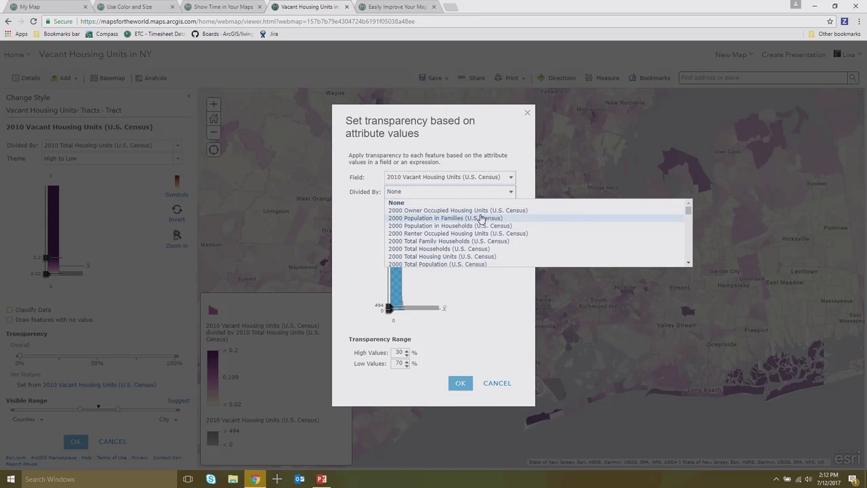
scroll(498, 222, "down", 6)
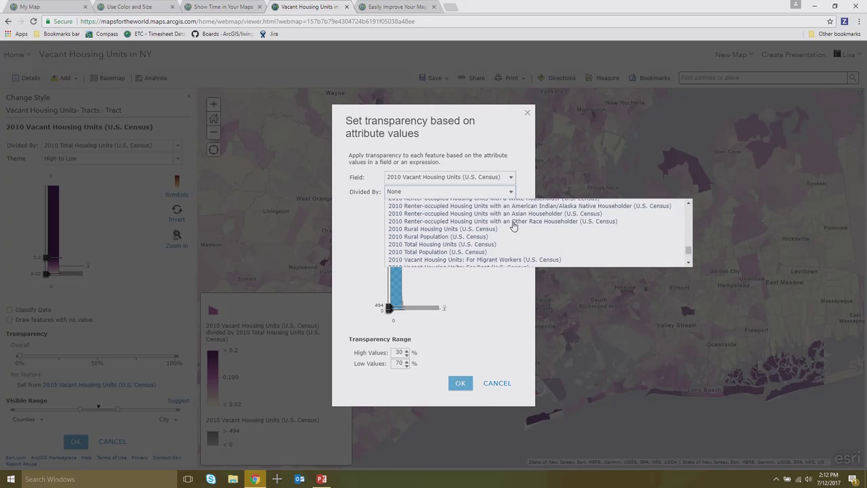
scroll(444, 224, "up", 3)
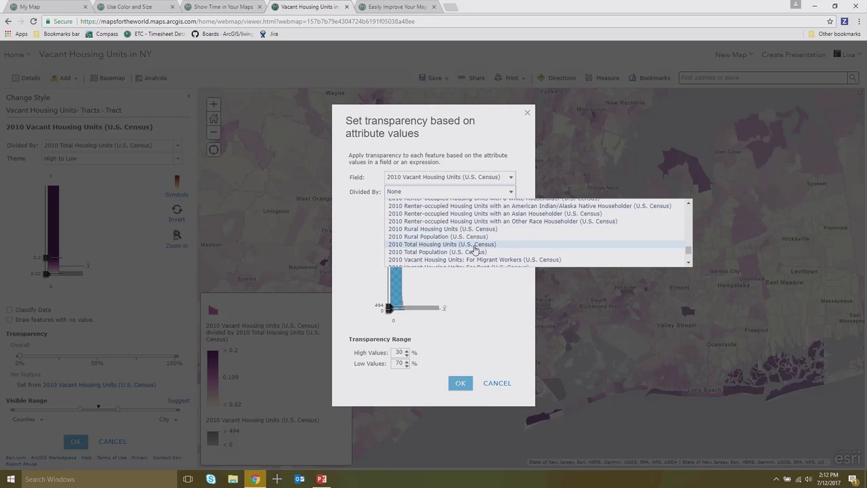
left_click(467, 246)
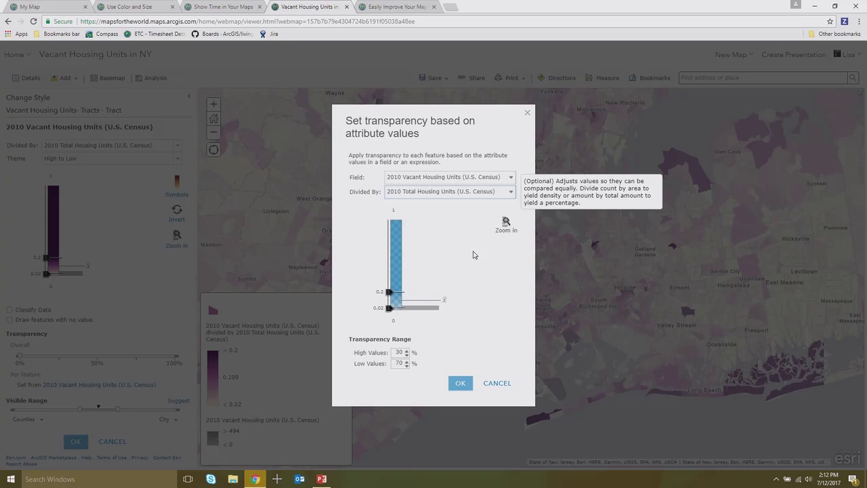
left_click(461, 385)
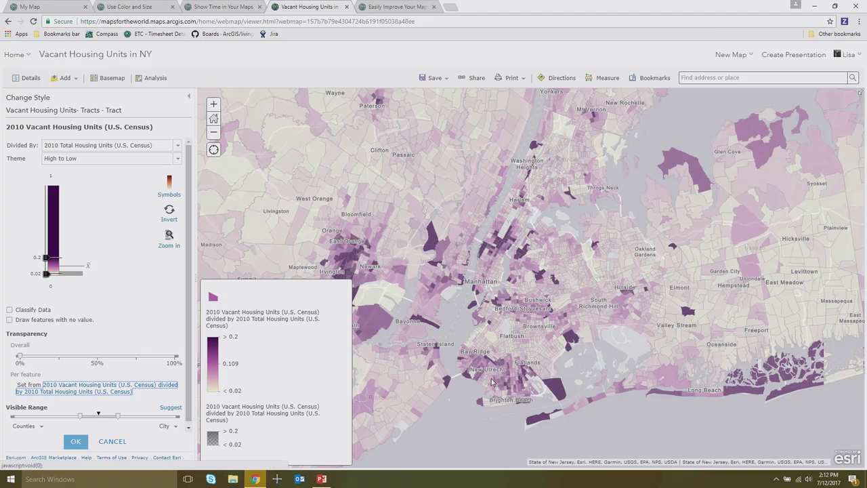
Set the transparency of high values to 0% and raise the lower limit of the transparency ramp to about 0.105
left_click_drag(499, 300, 565, 288)
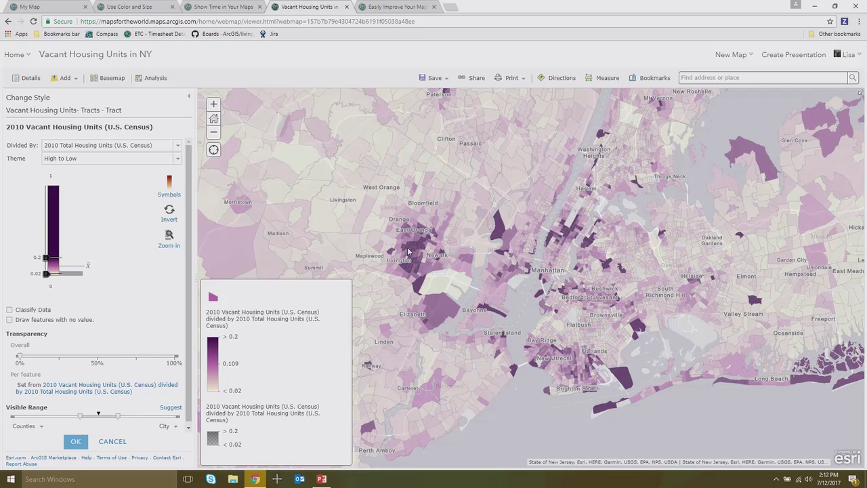
left_click(101, 390)
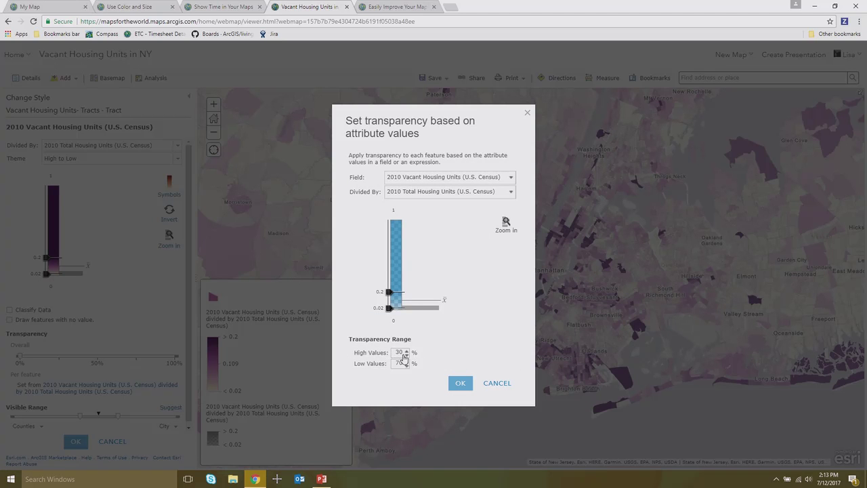
left_click(396, 353)
key("BackSpace")
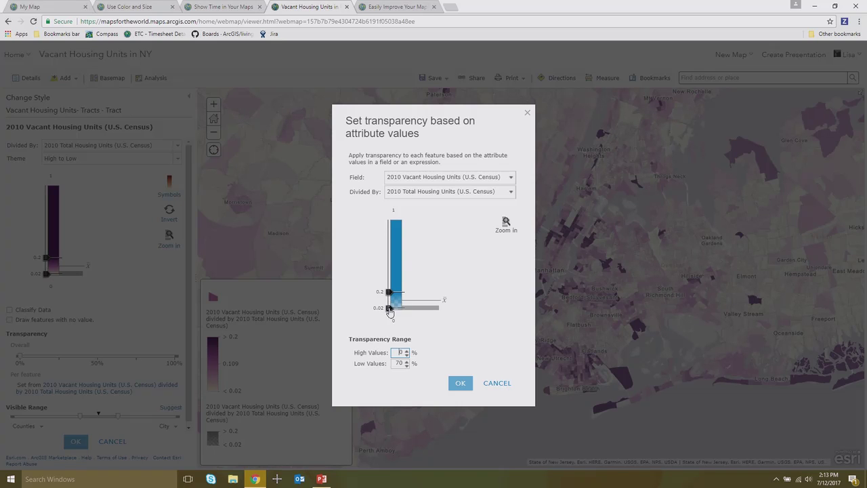
left_click_drag(390, 310, 392, 303)
left_click(461, 383)
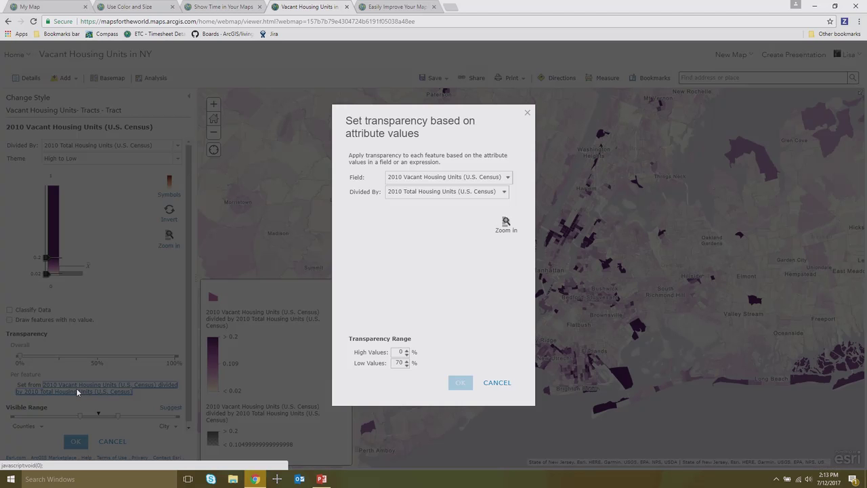
Remove the attribute-based transparency by setting its divisor and field to None, and leave the overall transparency at 0%
left_click(75, 391)
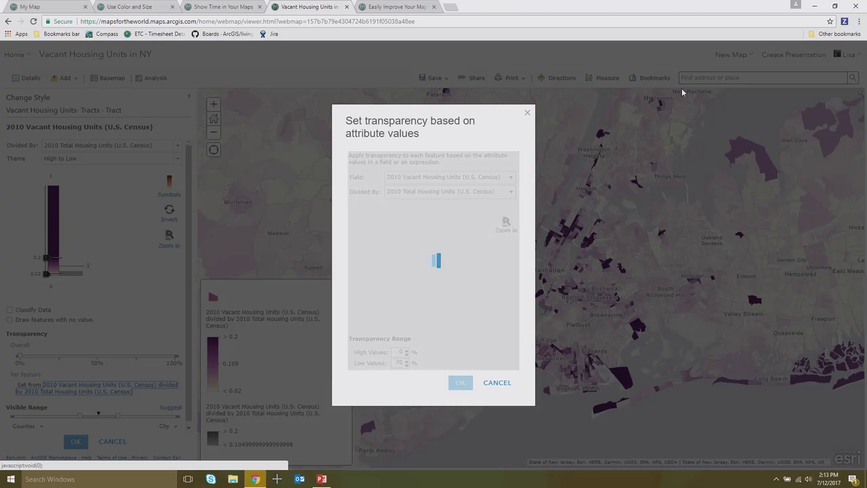
left_click(495, 194)
scroll(433, 217, "up", 5)
left_click(427, 205)
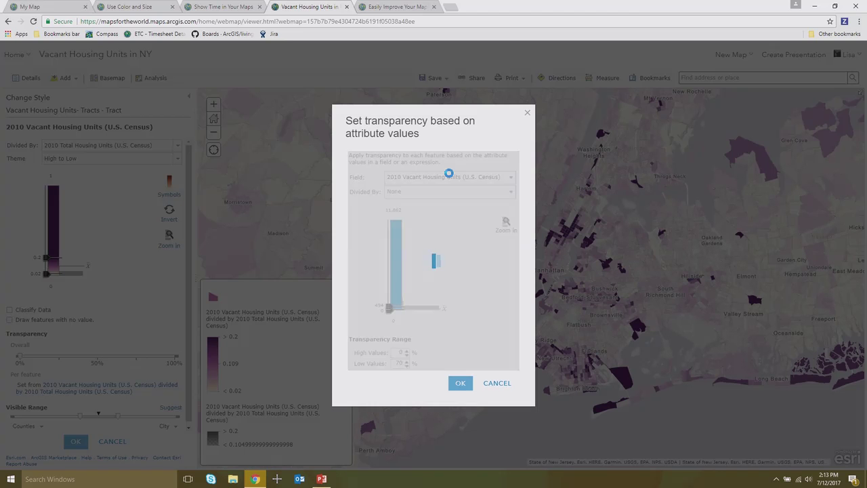
left_click(448, 177)
scroll(421, 199, "up", 5)
scroll(421, 198, "up", 2)
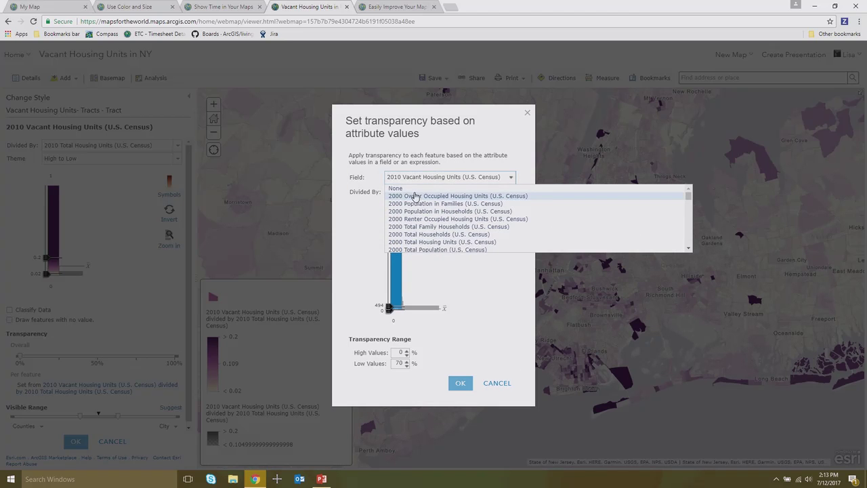
left_click(414, 189)
left_click(461, 292)
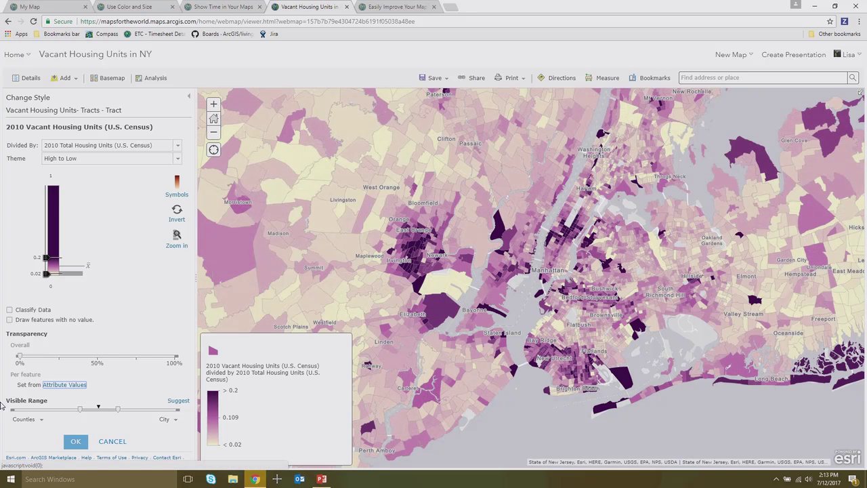
left_click(23, 357)
mouse_move(24, 360)
left_mouse_down()
mouse_move(157, 357)
mouse_move(19, 357)
left_mouse_up()
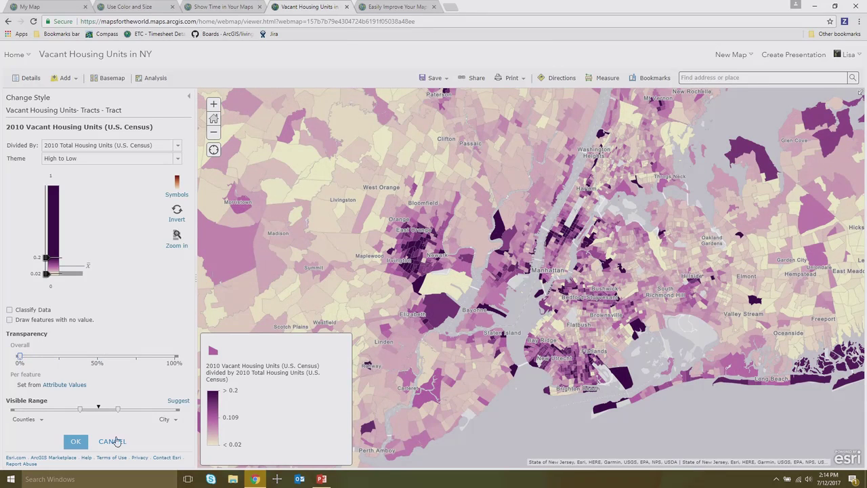
left_click(322, 479)
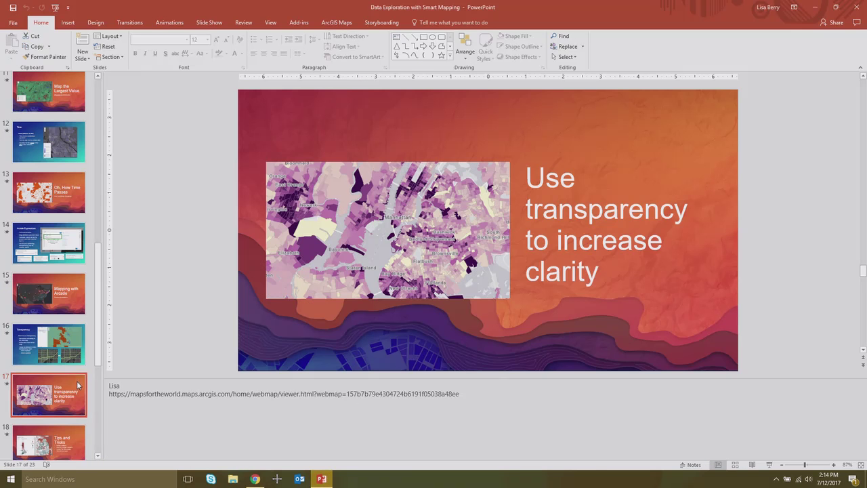
scroll(77, 384, "down", 3)
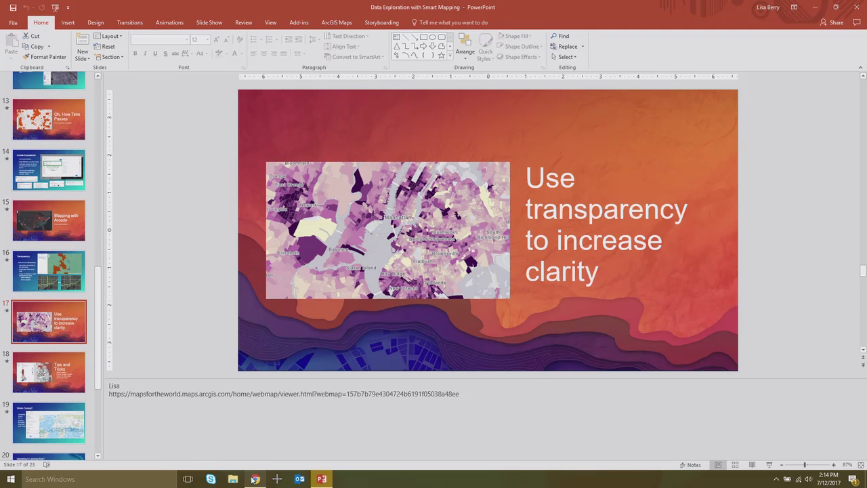
left_click(253, 479)
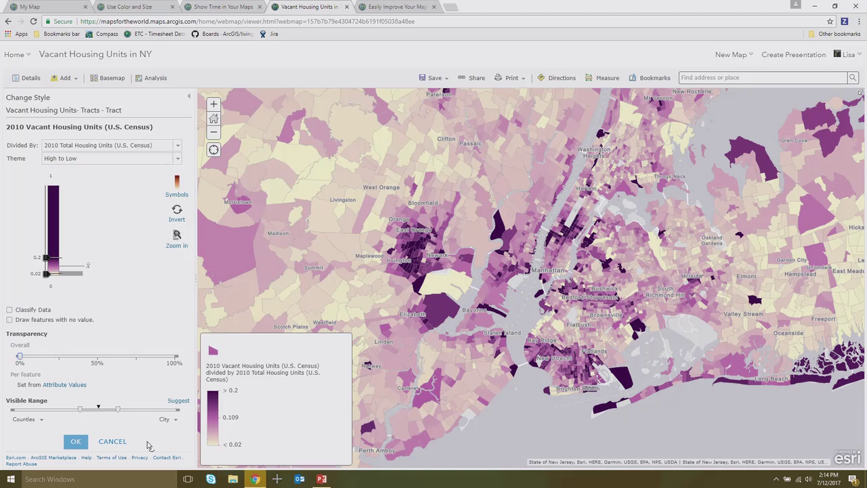
Accept the vacant housing tract style options and switch to the Easily Improve Your Maps web map
left_click(75, 442)
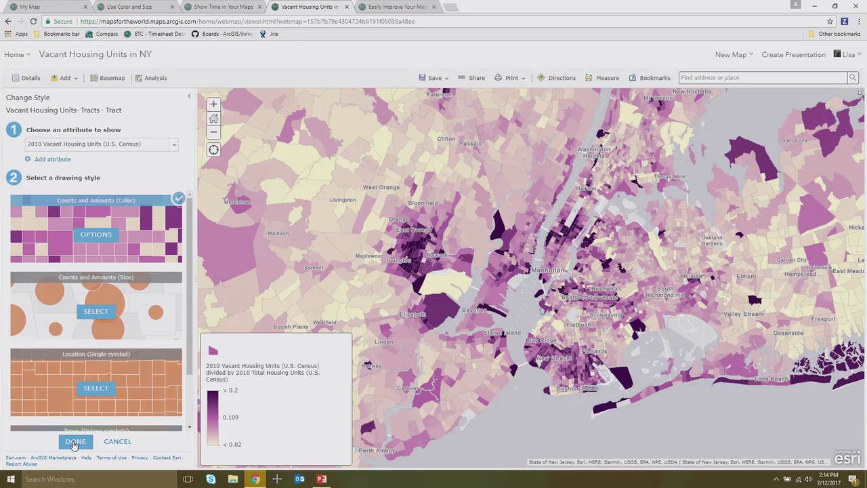
left_click(389, 6)
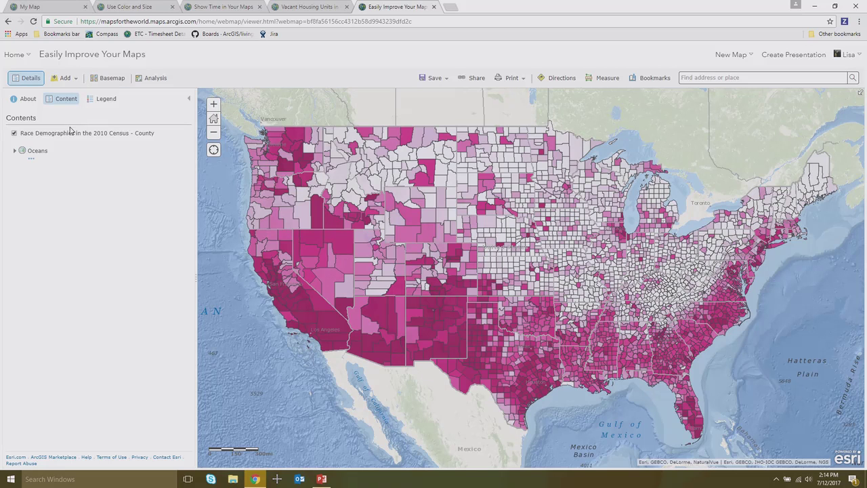
In the Race Demographics county layer's 2010 Diversity Index color style, remove the visible outlines from the county symbols
mouse_move(47, 142)
left_click(47, 143)
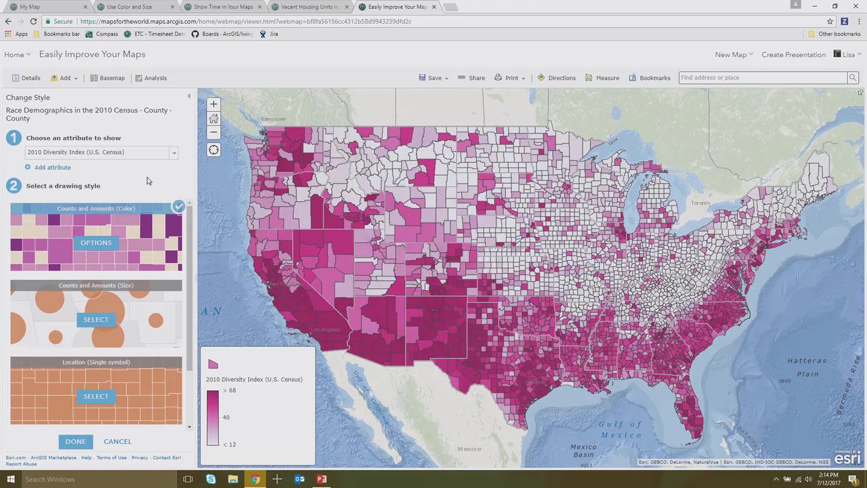
left_click(98, 242)
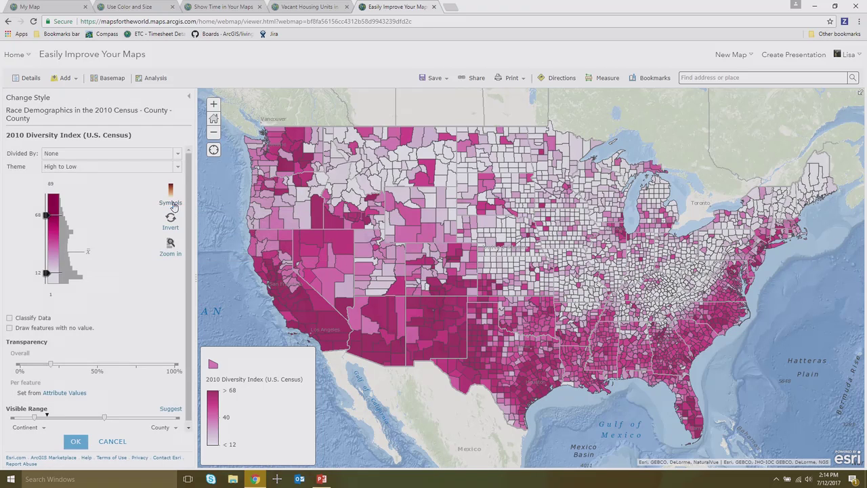
left_click(172, 204)
left_click(263, 136)
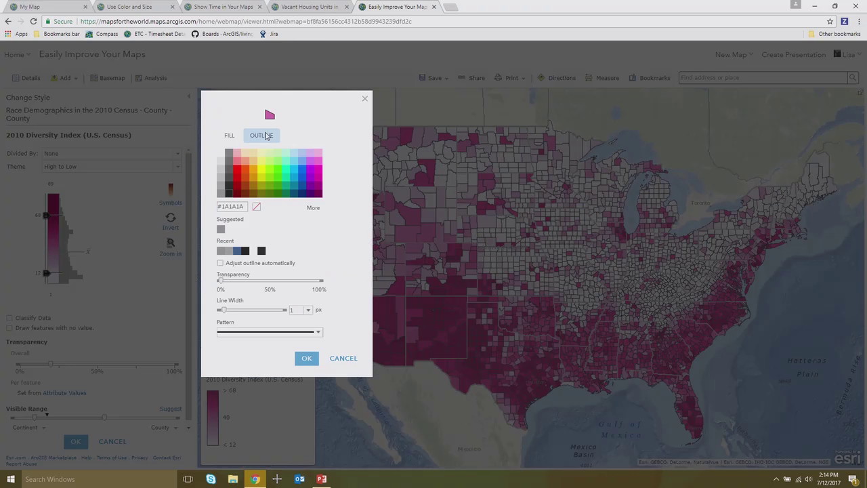
mouse_move(221, 281)
left_mouse_down()
mouse_move(313, 283)
mouse_move(212, 285)
left_mouse_up()
left_click(305, 359)
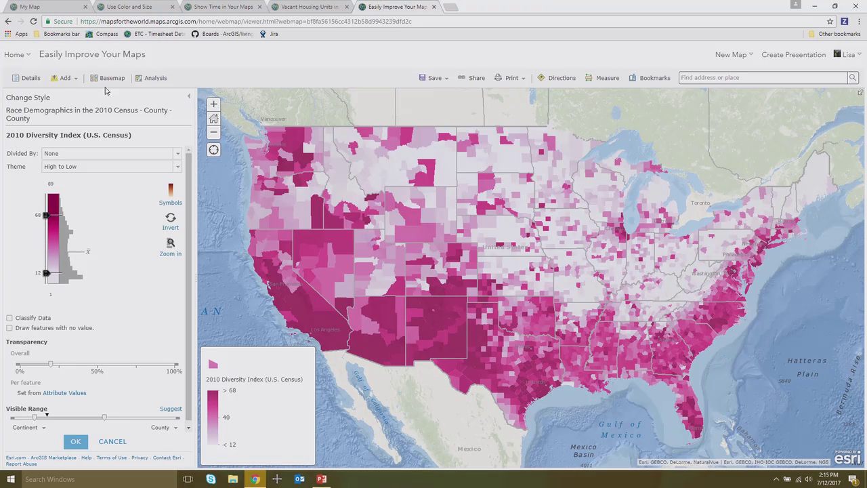
Try the Streets (Night) basemap beneath the diversity index counties
mouse_move(133, 160)
left_click(100, 78)
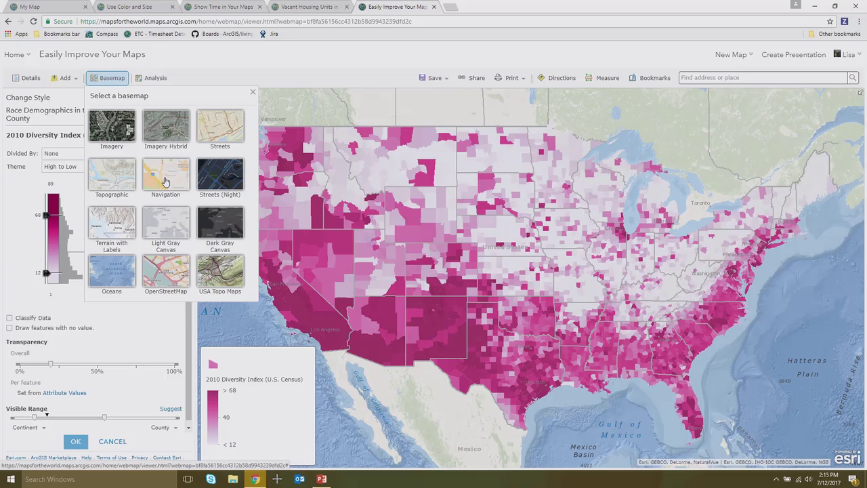
left_click(216, 182)
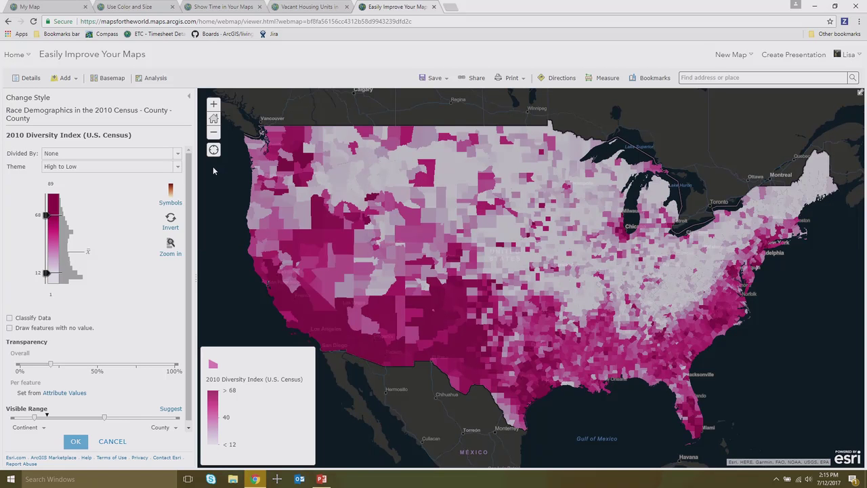
Change the basemap to Light Gray Canvas and accept the county layer's style changes
left_click(107, 78)
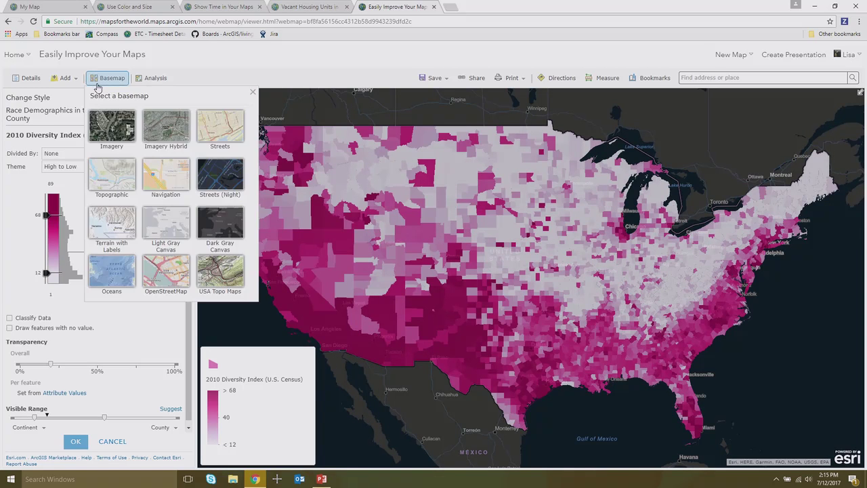
left_click(164, 225)
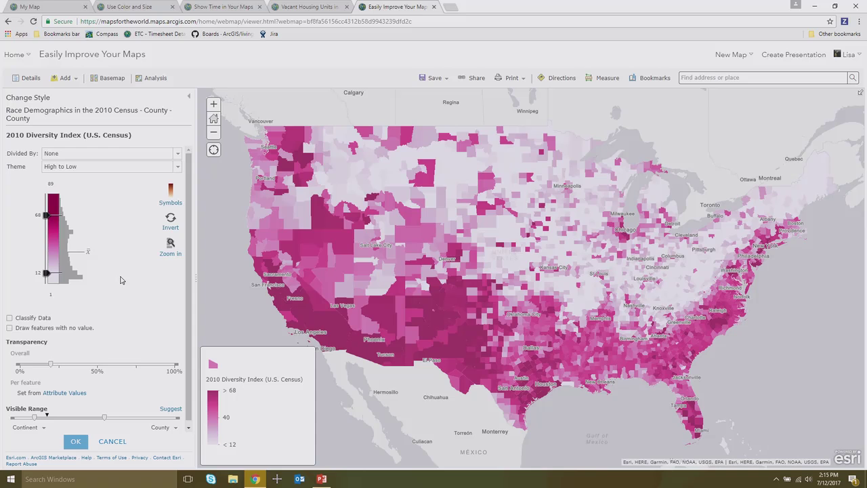
left_click(71, 444)
left_click(74, 444)
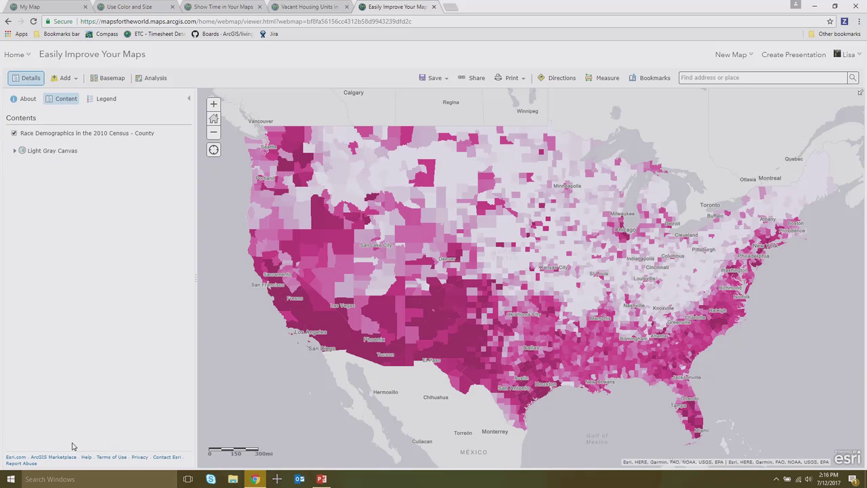
Search ArcGIS Online for layers matching "dark grey human geography basemap"
left_click(68, 79)
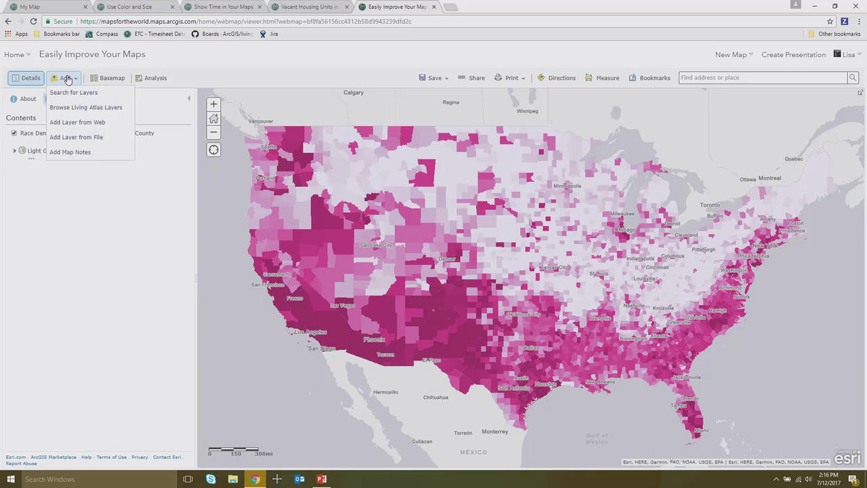
left_click(105, 94)
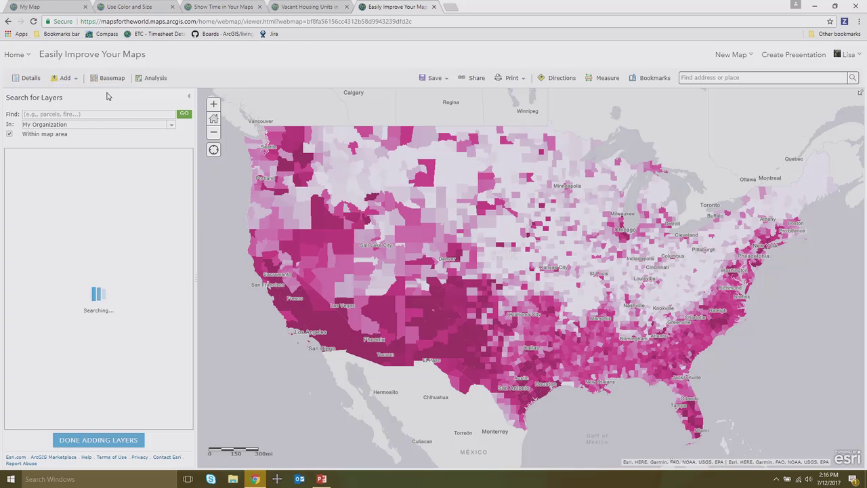
left_click(87, 127)
left_click(84, 157)
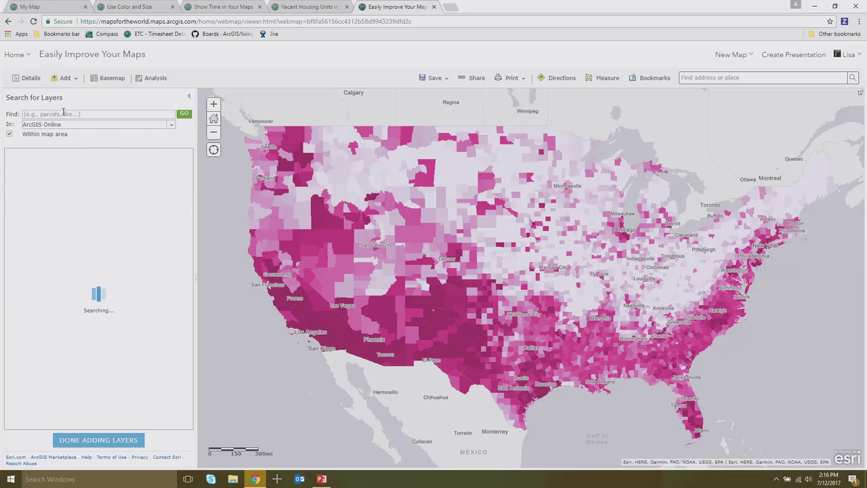
left_click(57, 112)
type("dark grey human")
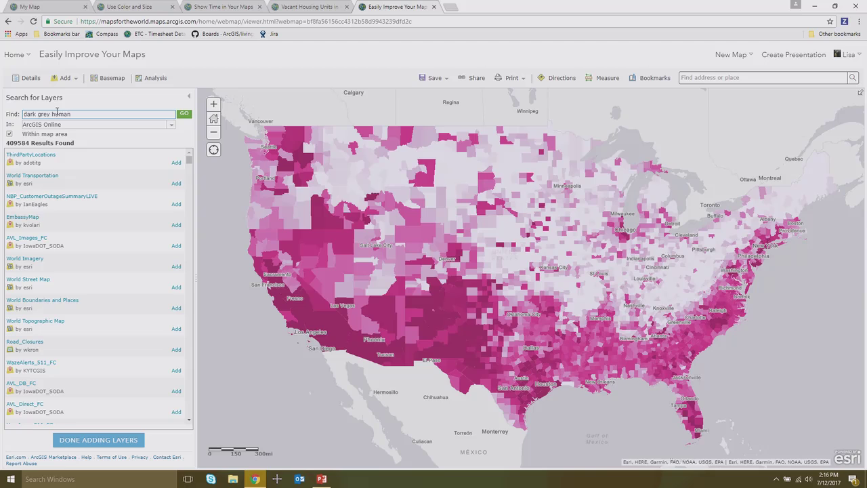
type(" geography basemap")
left_click(184, 115)
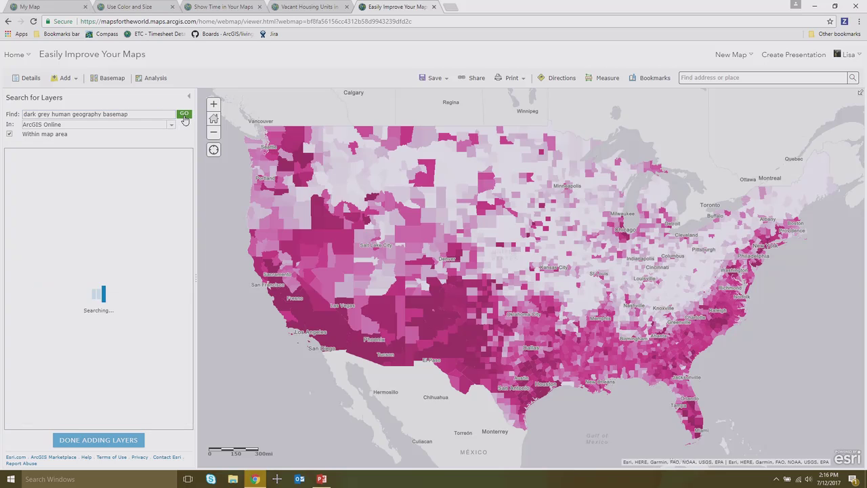
Lift the map area restriction from the layer search and search for "dark gray human basemap" instead
left_click(11, 134)
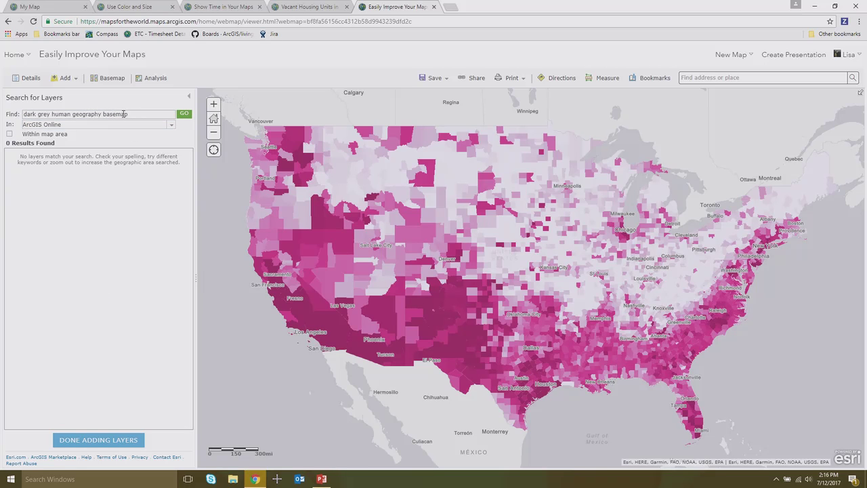
left_click(96, 114)
double_click(97, 113)
key("BackSpace")
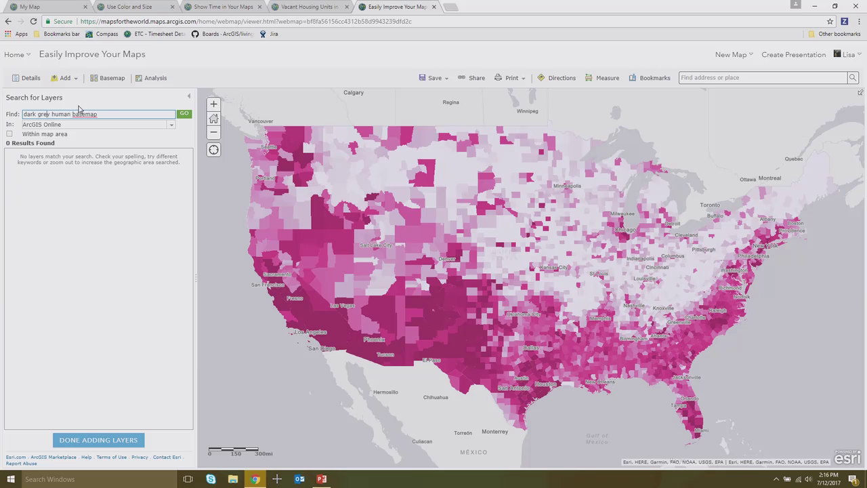
key("BackSpace")
type("a")
key("Return")
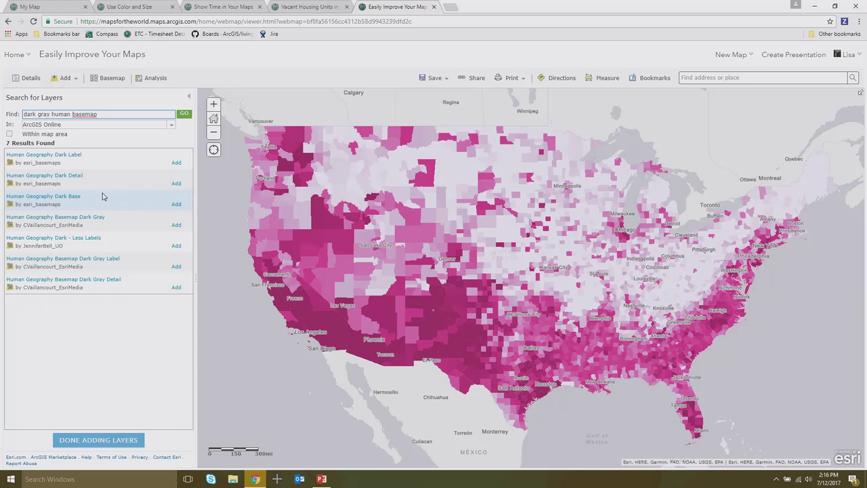
Add the Human Geography Dark Base layer by esri_basemaps and use it as the map's basemap
left_click(176, 204)
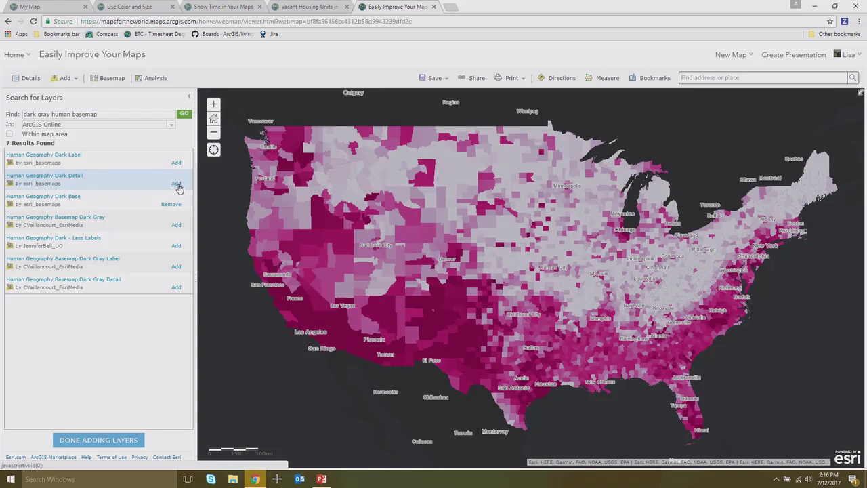
left_click(71, 196)
left_click(145, 244)
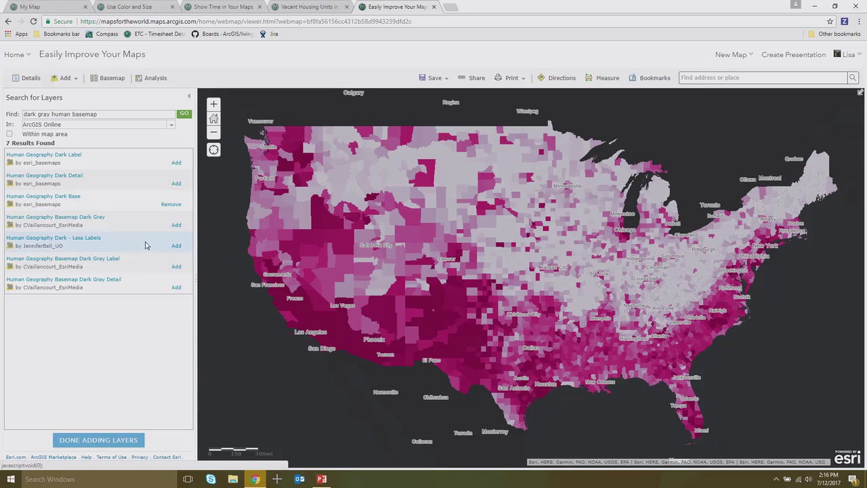
Add the Human Geography Dark Detail and Human Geography Dark Label layers by esri_basemaps and finish adding layers
left_click(176, 183)
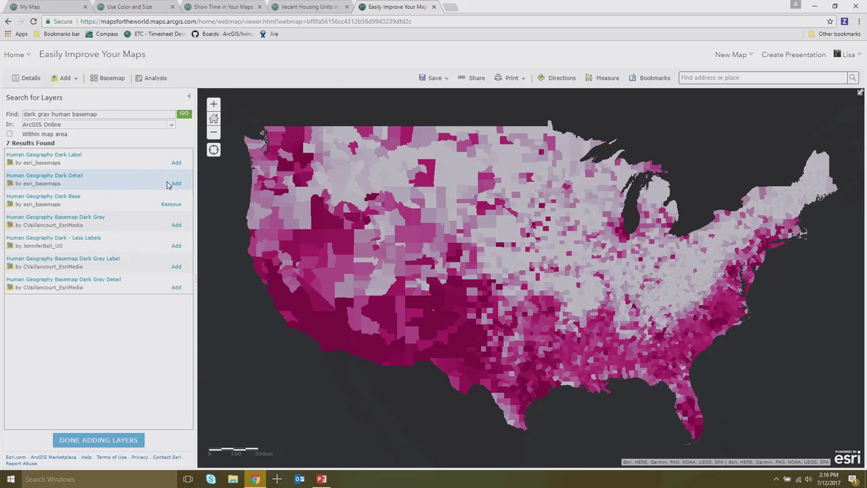
left_click(176, 164)
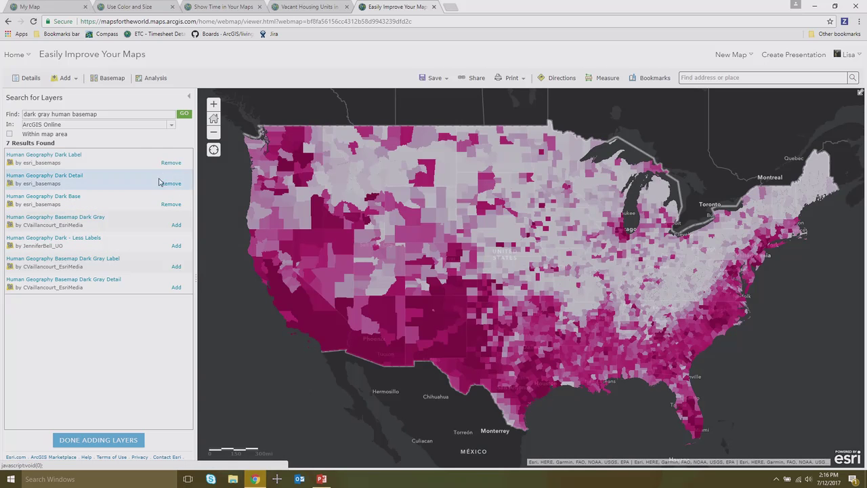
left_click(98, 441)
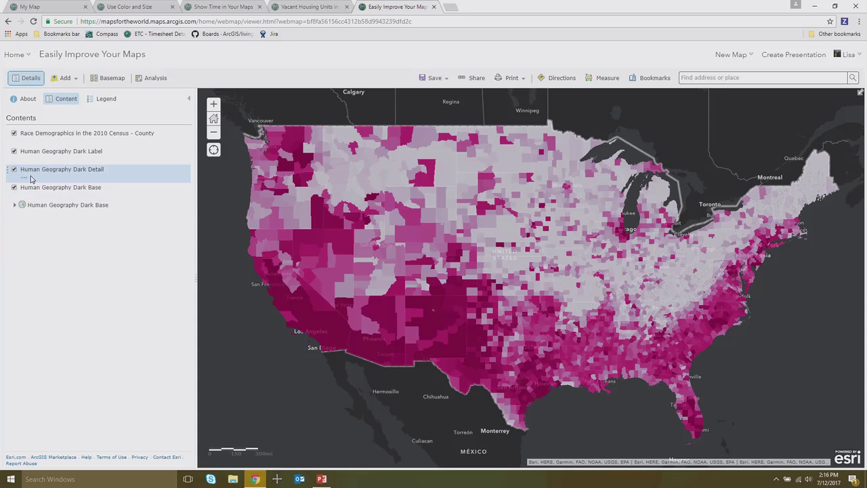
Move the Human Geography Dark Detail and Human Geography Dark Label layers into the basemap
left_click(25, 179)
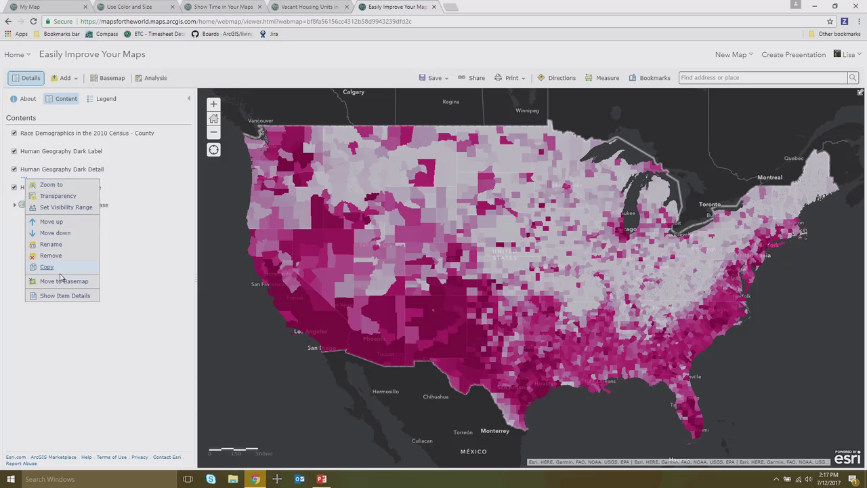
left_click(75, 283)
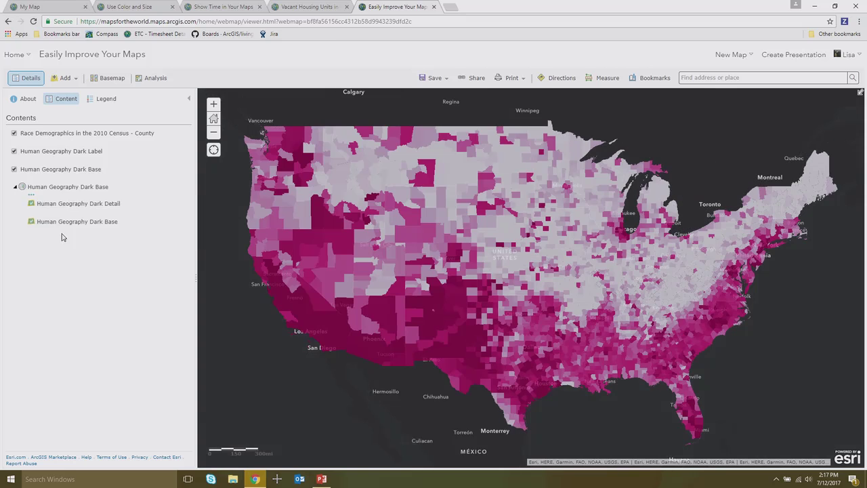
left_click(25, 160)
left_click(80, 264)
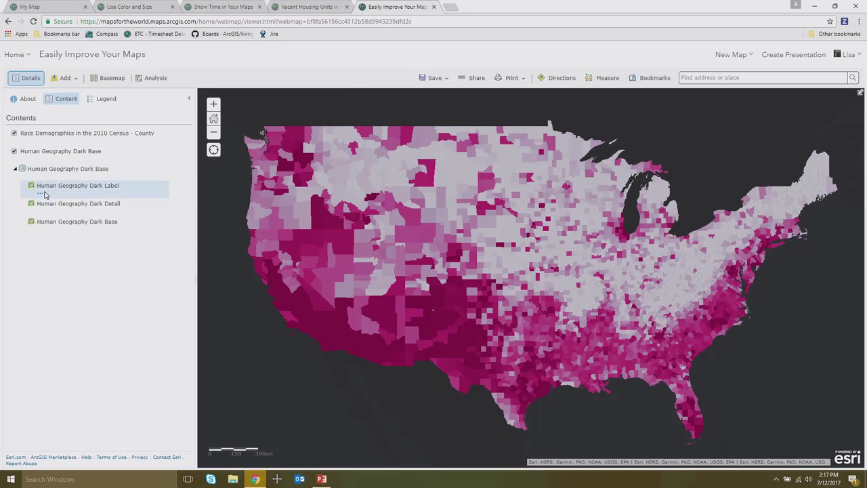
Set the basemap's Human Geography Dark Label and Human Geography Dark Detail layers as reference layers
left_click(41, 194)
left_click(93, 298)
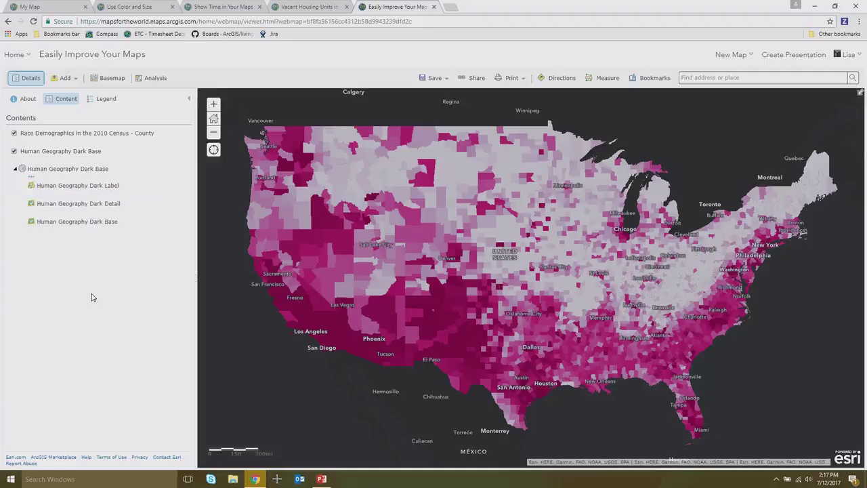
left_click(41, 212)
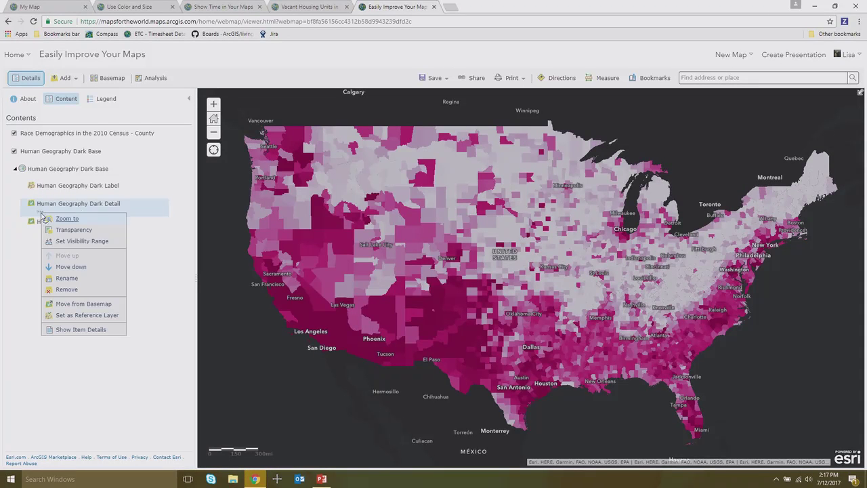
left_click(81, 315)
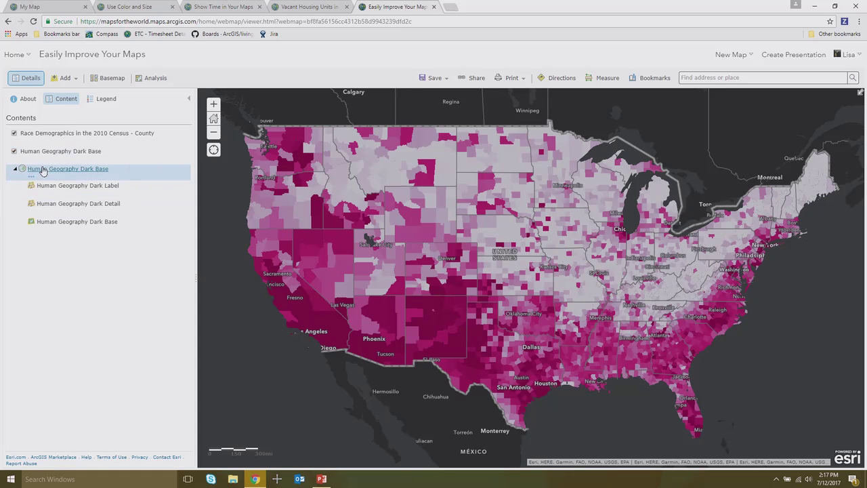
Increase the transparency of the Human Geography Dark Detail reference layer so its boundary lines are fainter
left_click(41, 211)
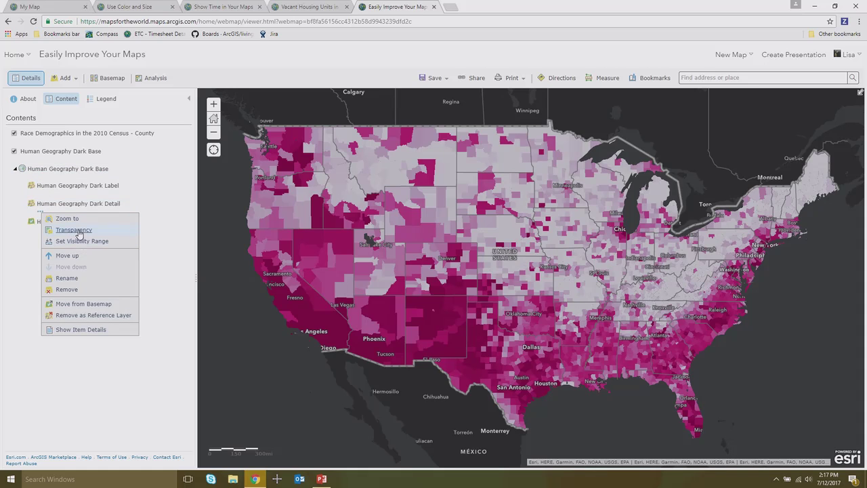
mouse_move(76, 230)
left_click_drag(178, 249, 213, 249)
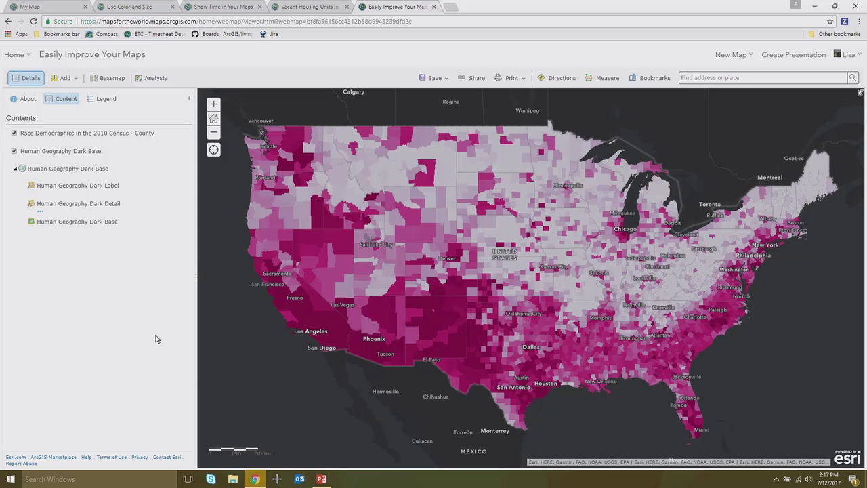
Open the 2010 Diversity Index style options of the Race Demographics county layer and review the available color ramps without changing them
left_click(49, 169)
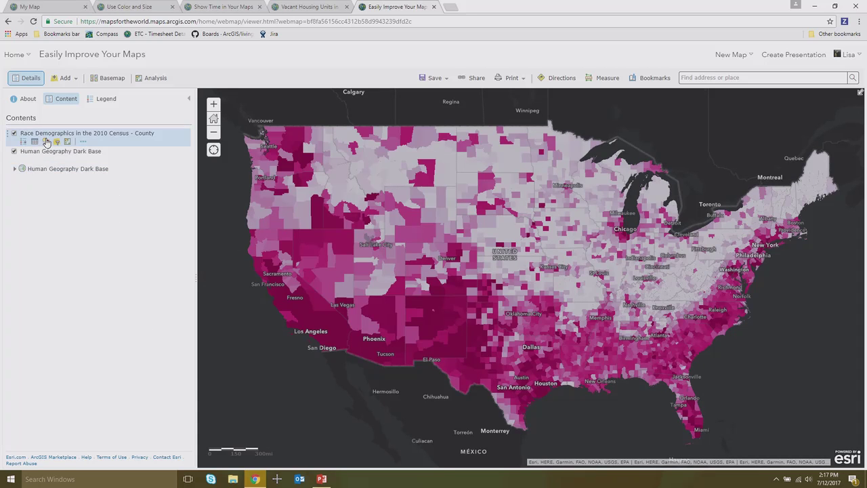
left_click(23, 160)
left_click(45, 240)
left_click(45, 143)
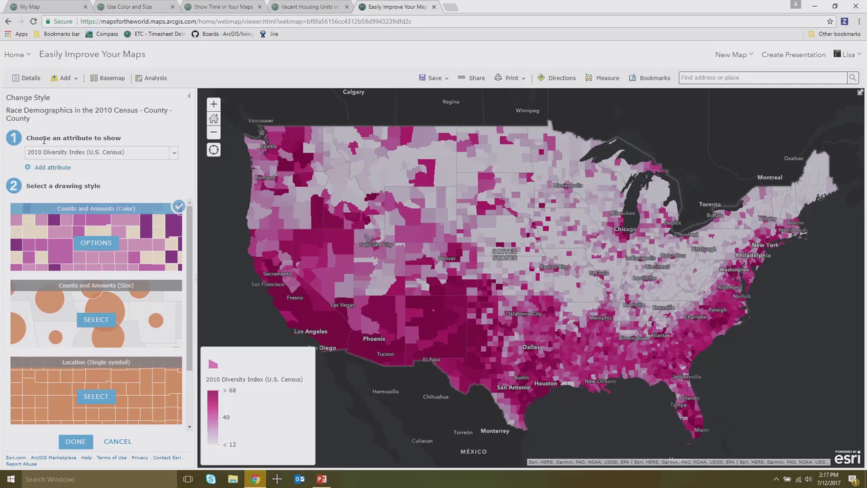
left_click(98, 242)
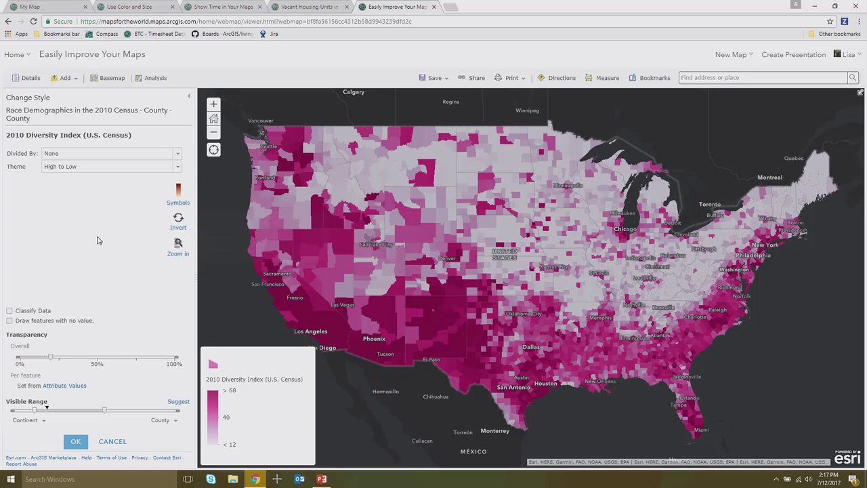
left_click(172, 189)
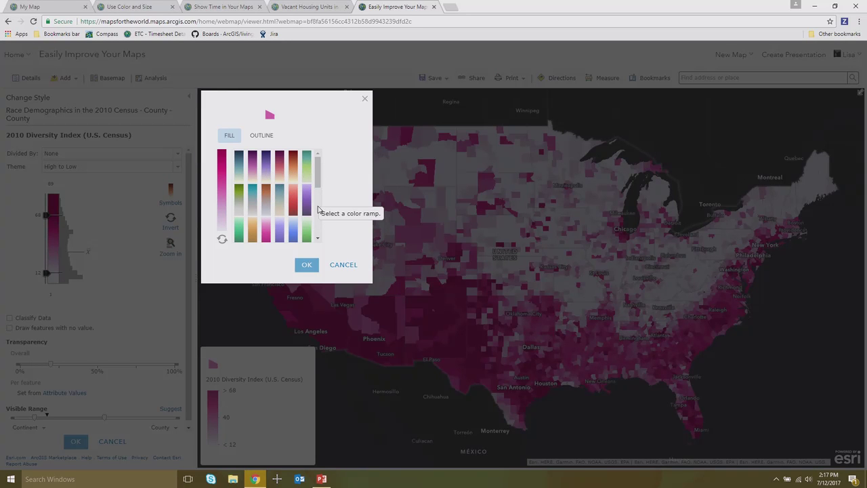
left_click(346, 265)
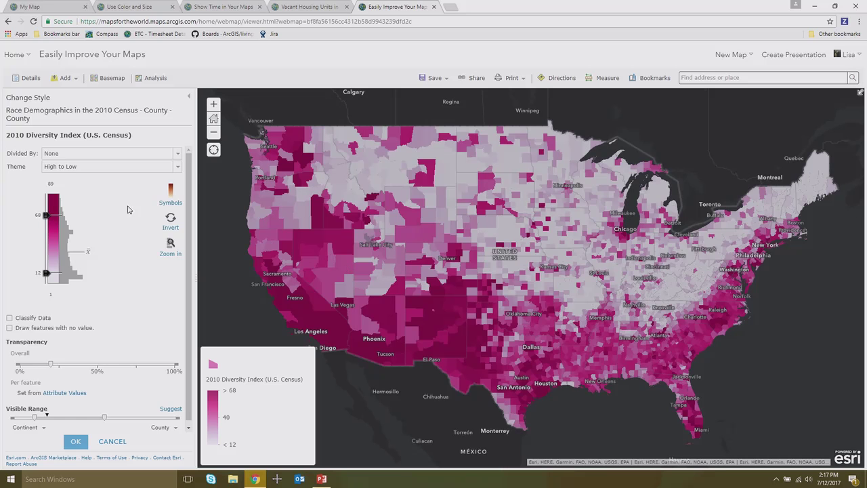
Set the 2010 Diversity Index theme to Above and Below and apply a color ramp running from dark blue through white to red
left_click(72, 168)
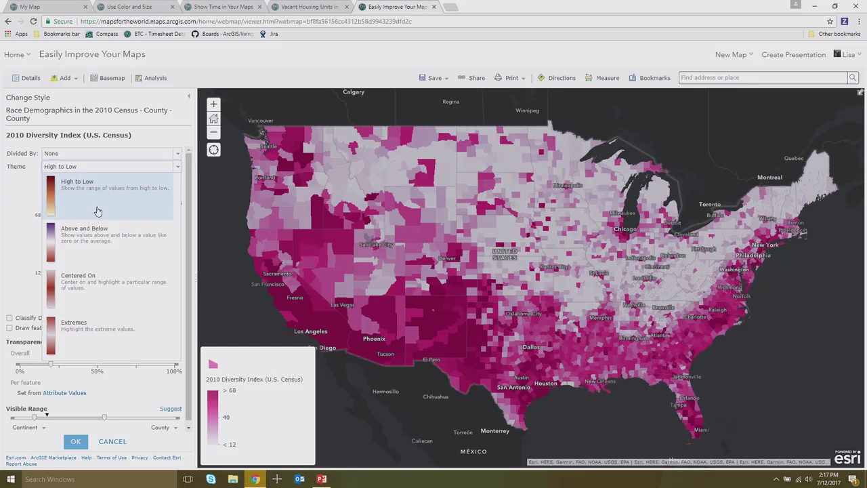
left_click(110, 241)
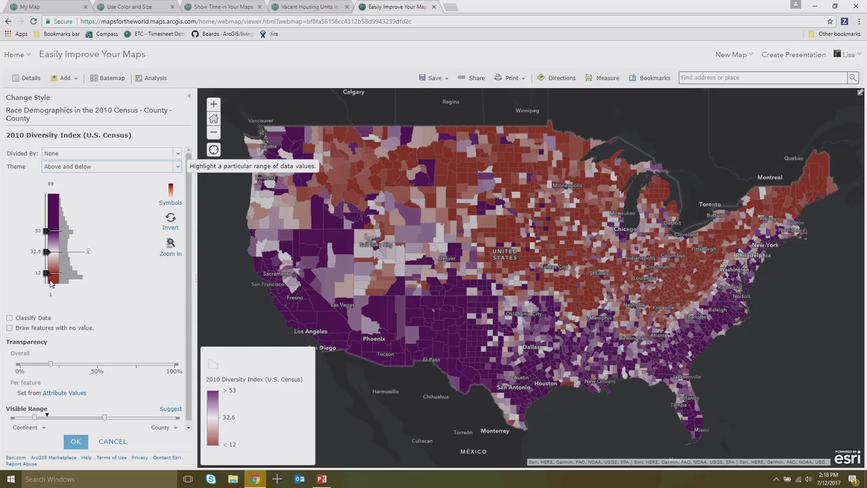
left_click(170, 192)
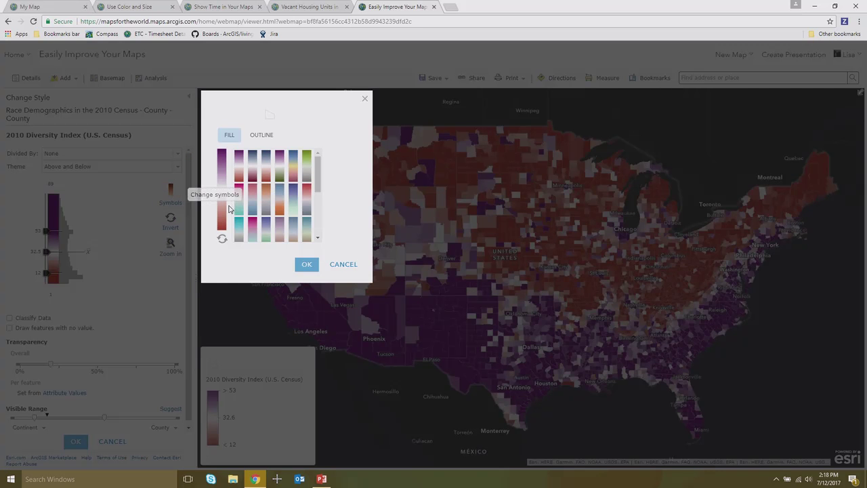
left_click(265, 166)
left_click(308, 265)
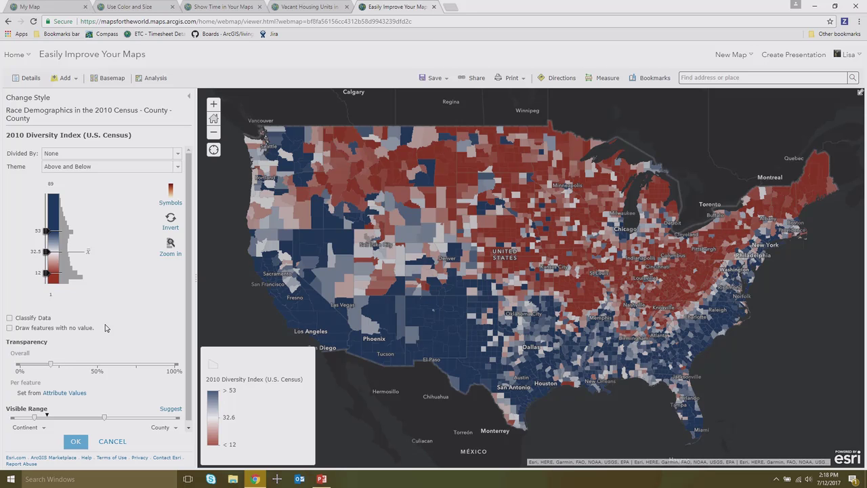
Switch to the PowerPoint presentation and present the "What's Coming?" slide about clustering
left_click(322, 479)
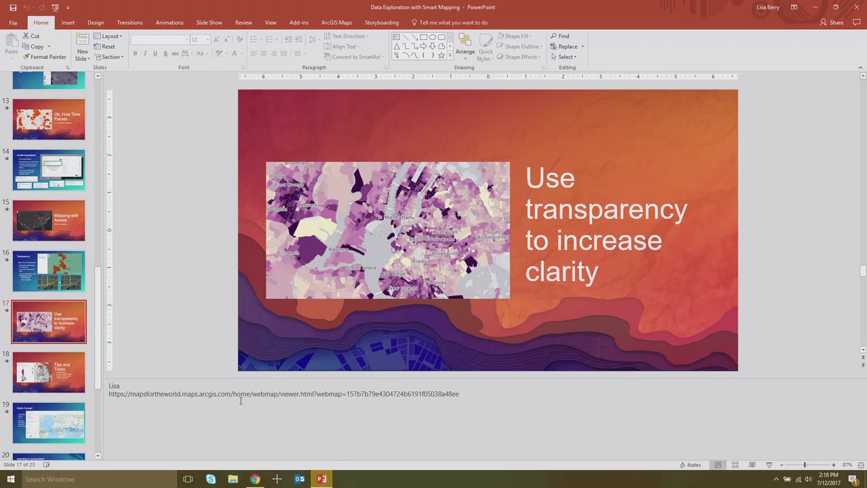
left_click(67, 405)
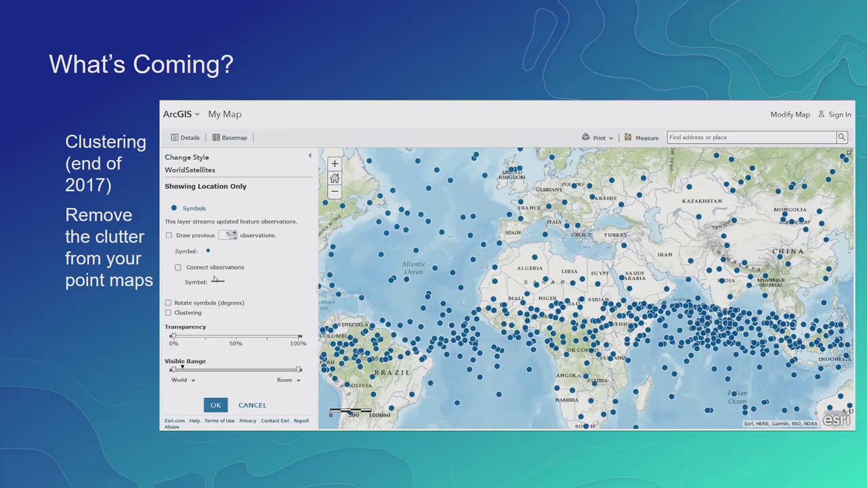
left_click(168, 313)
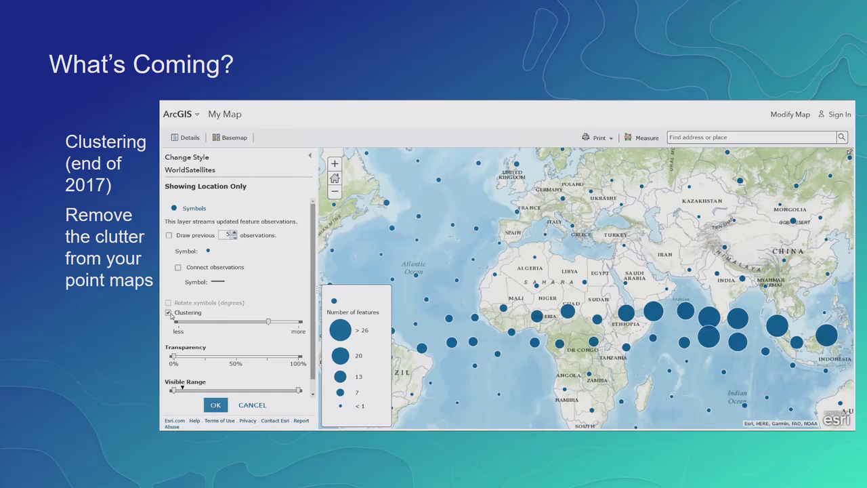
left_click_drag(268, 325, 302, 323)
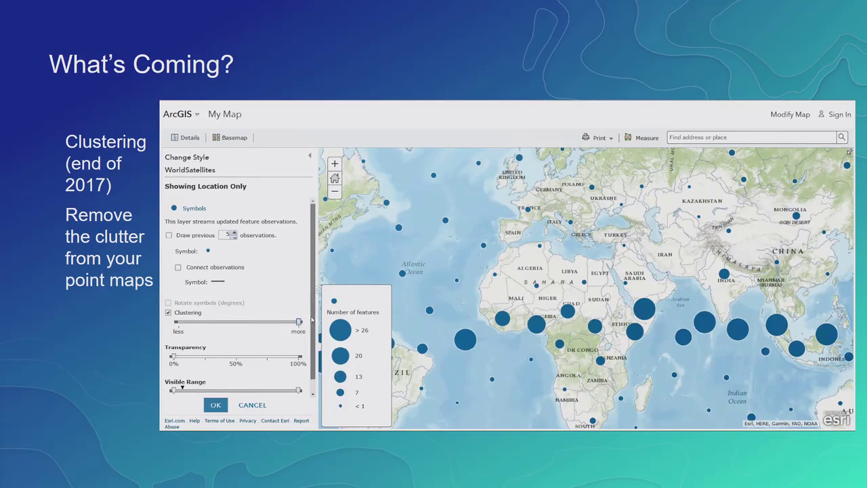
left_click(220, 403)
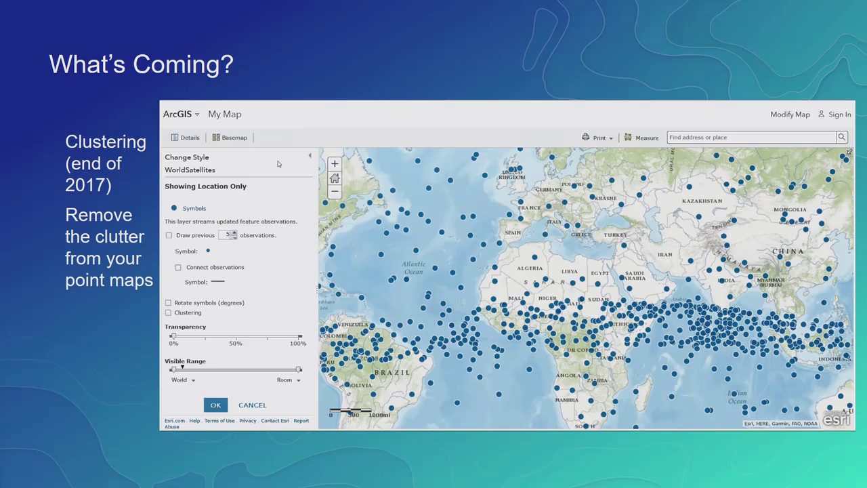
left_click(170, 313)
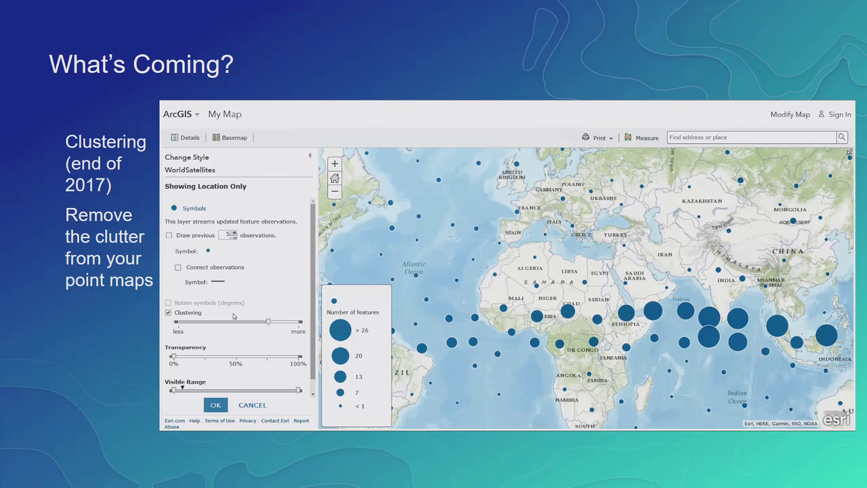
left_click_drag(269, 324, 310, 321)
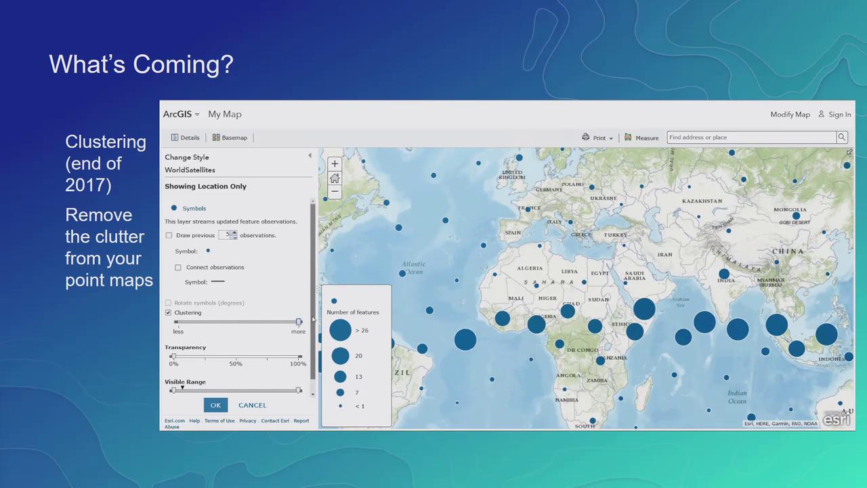
left_click(218, 405)
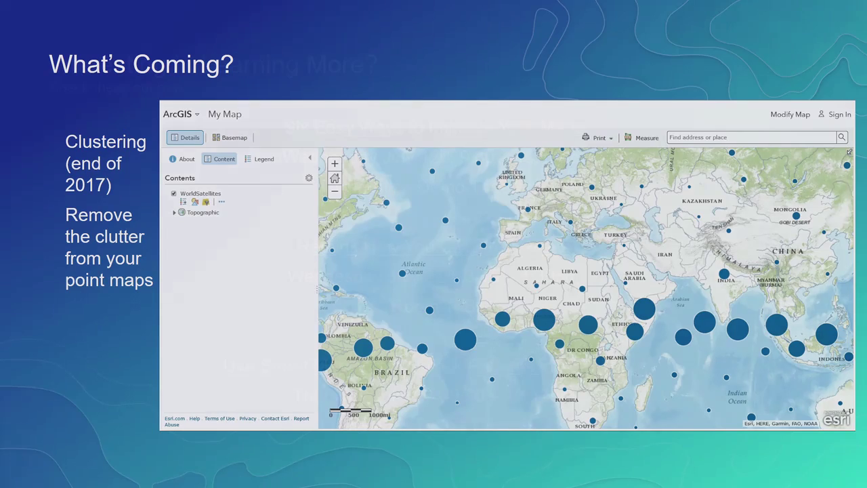
Advance the slide show to the "Interesting in Learning More?" slide
key("Right")
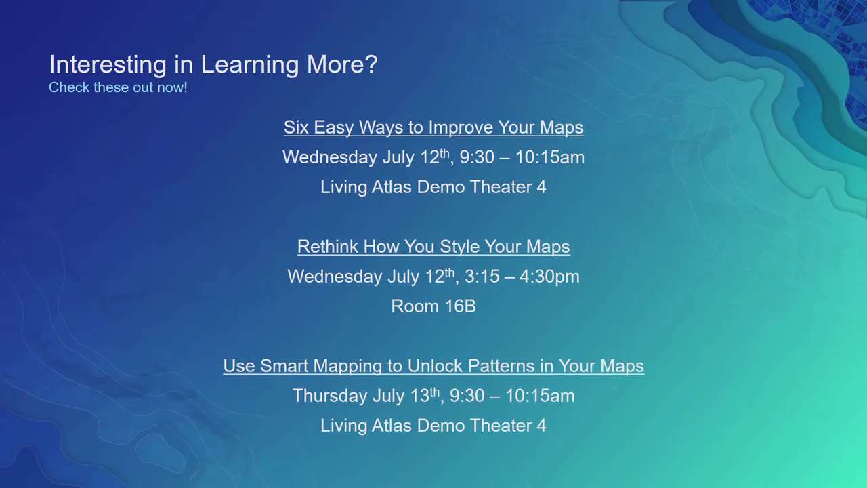